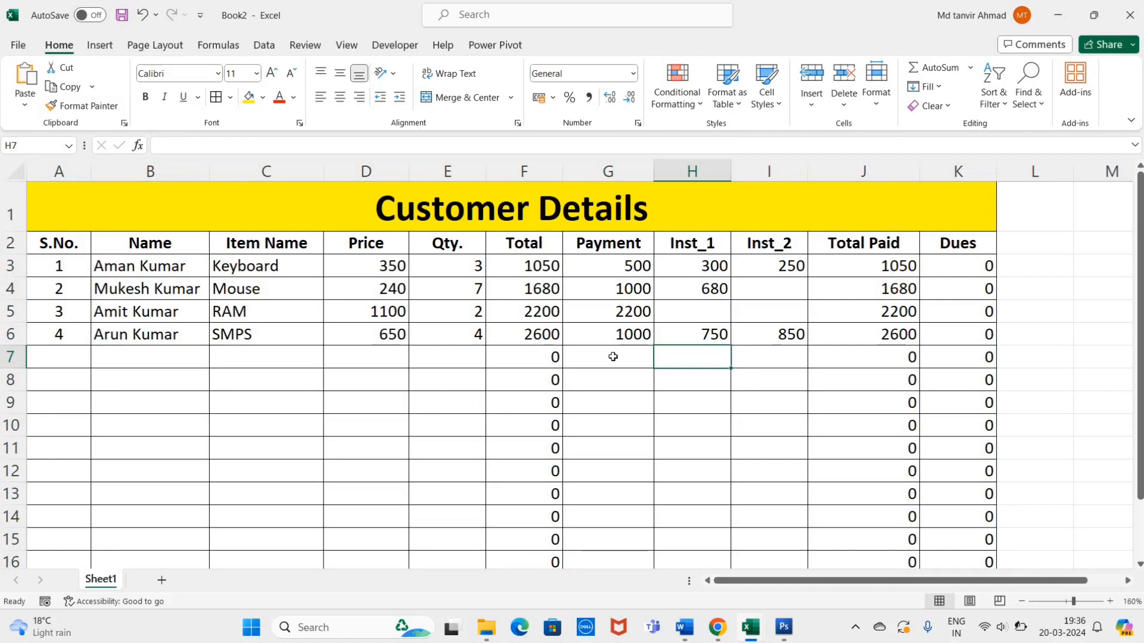
# Inspect the =D7*E7 Total formula in the finished example, then move to a blank worksheet.
pyautogui.click(489, 359)
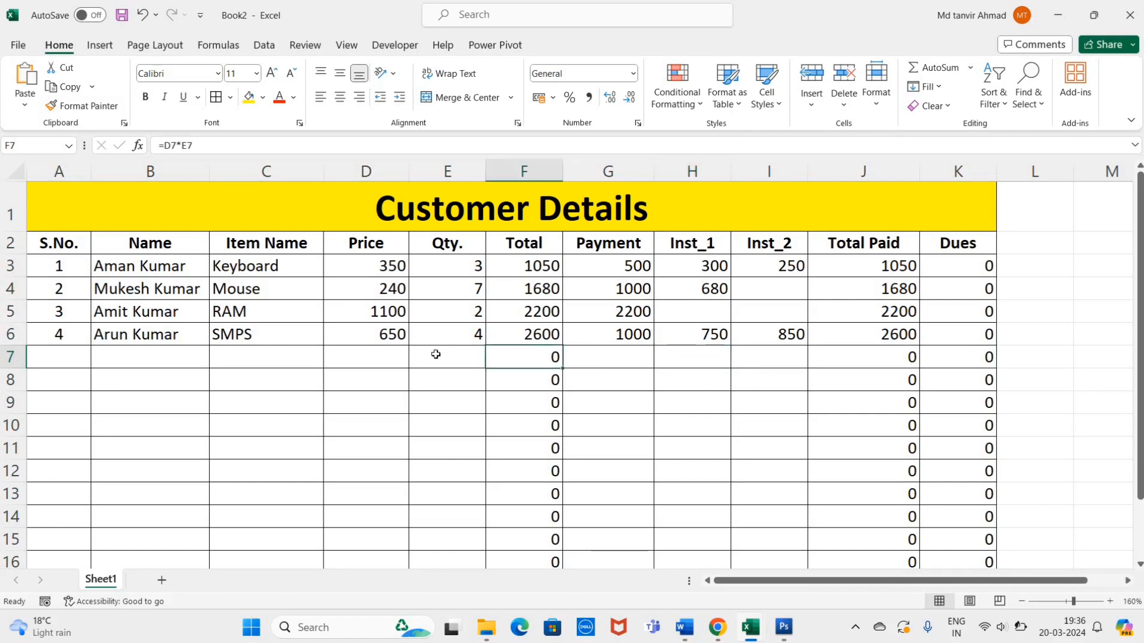
pyautogui.click(412, 356)
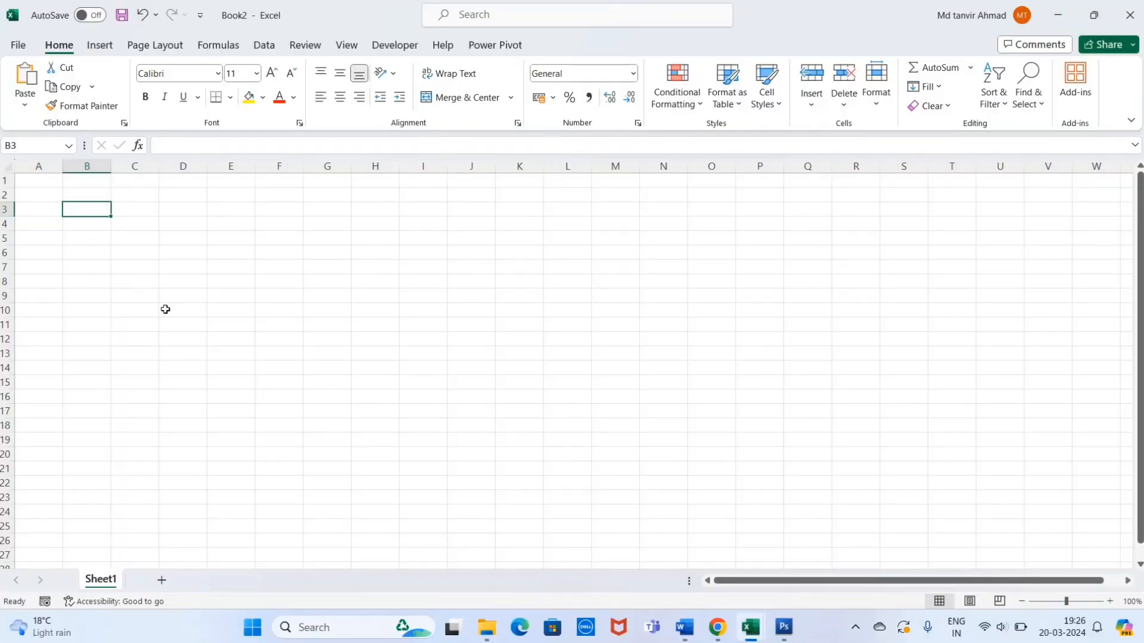
# Type the title 'Customer Details' in A1, fixing the misspelling before confirming.
pyautogui.click(167, 309)
pyautogui.click(51, 185)
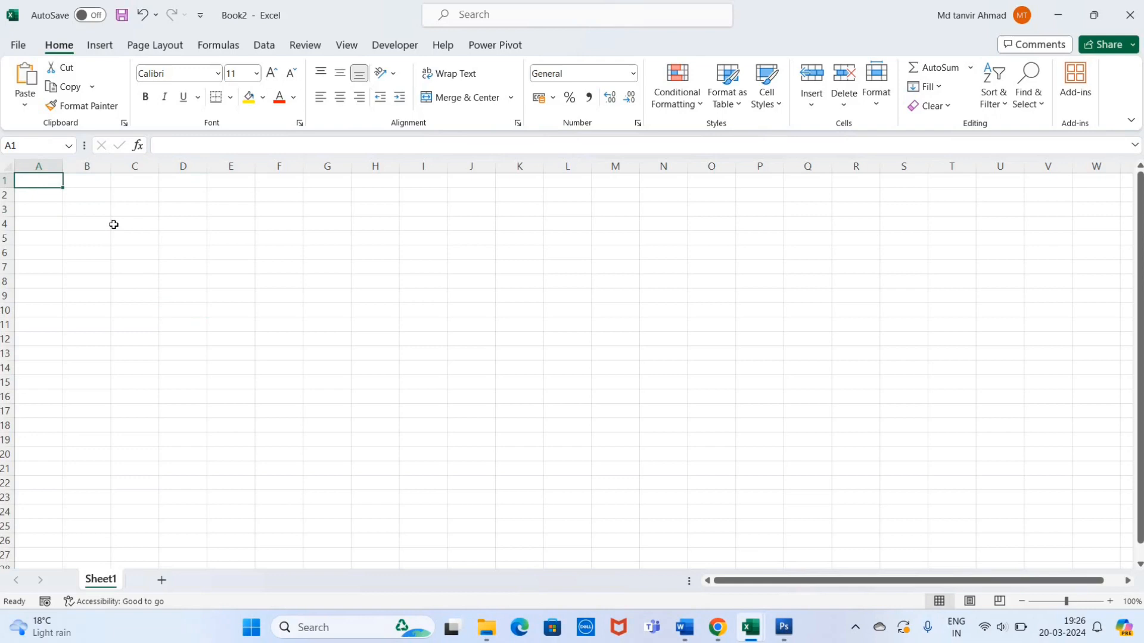
pyautogui.scroll(4, 115, 224)
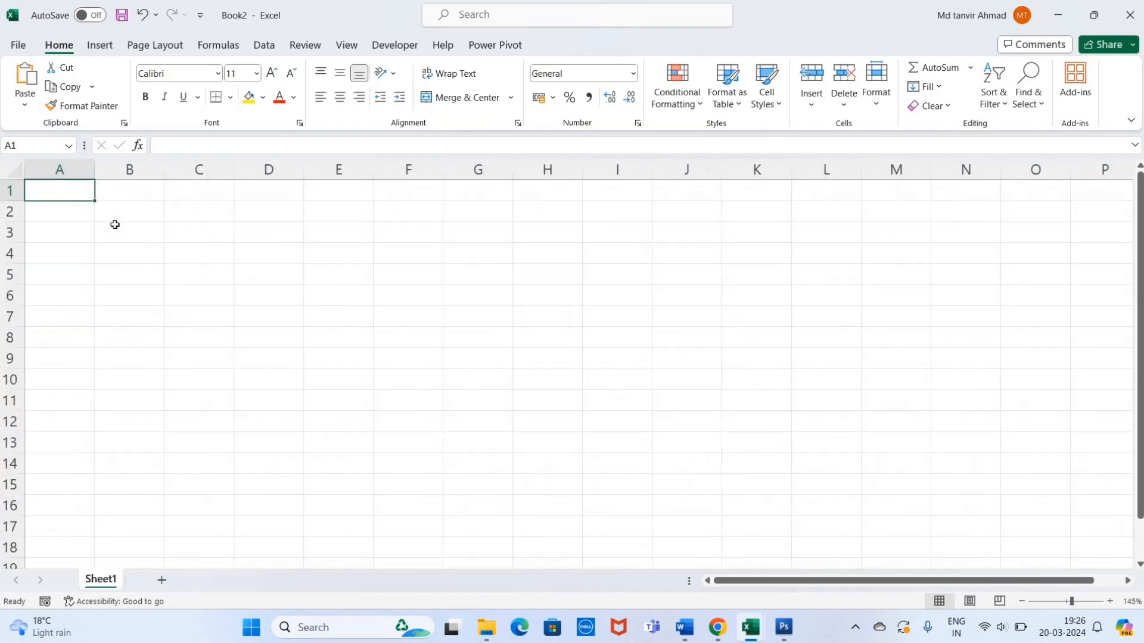
pyautogui.write('Customwer')
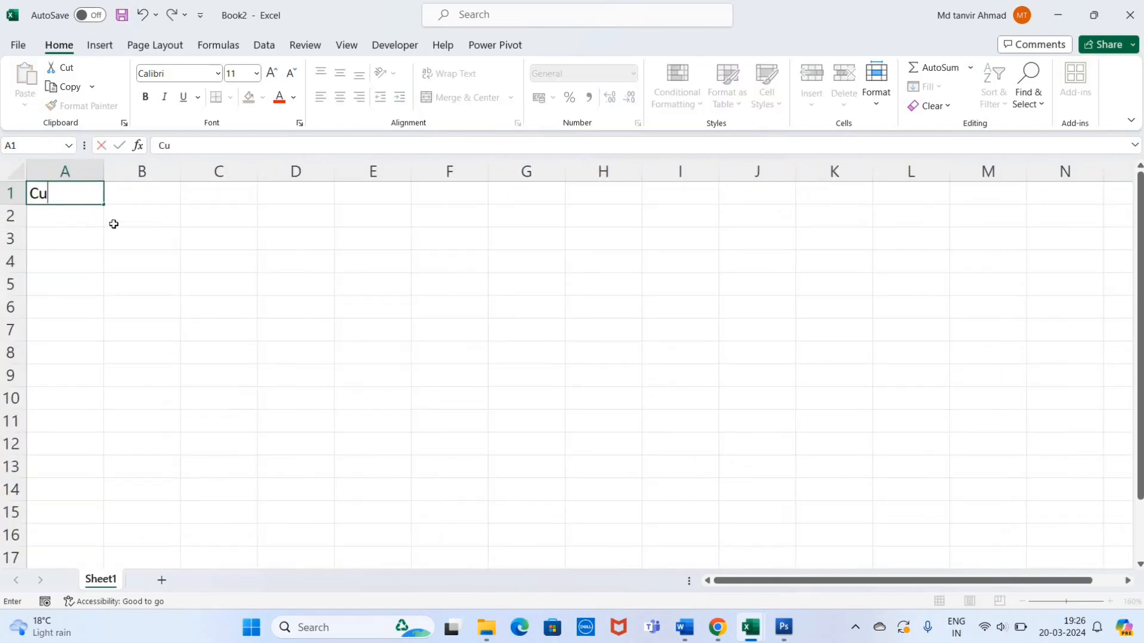
pyautogui.press('BackSpace')
pyautogui.press('BackSpace')
pyautogui.press('BackSpace')
pyautogui.write('er Details')
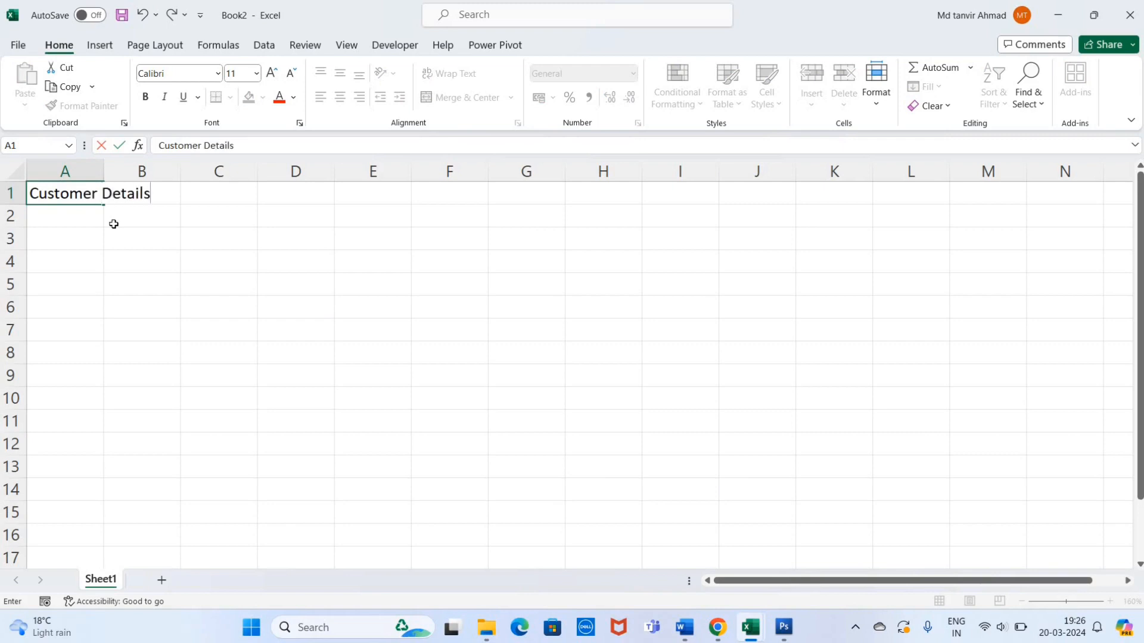
pyautogui.press('Return')
# Select the title row across columns A to L, then the column A cells below it.
pyautogui.moveTo(60, 193); pyautogui.dragTo(917, 192)
pyautogui.click(77, 222)
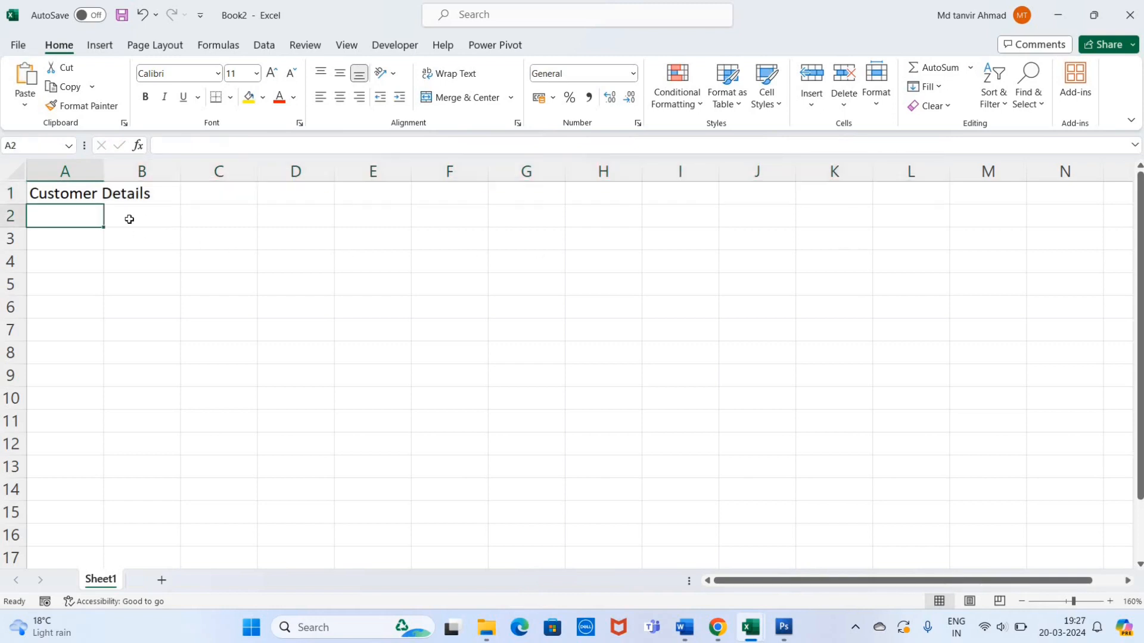
pyautogui.click(167, 222)
pyautogui.moveTo(66, 195); pyautogui.dragTo(954, 199)
pyautogui.click(455, 241)
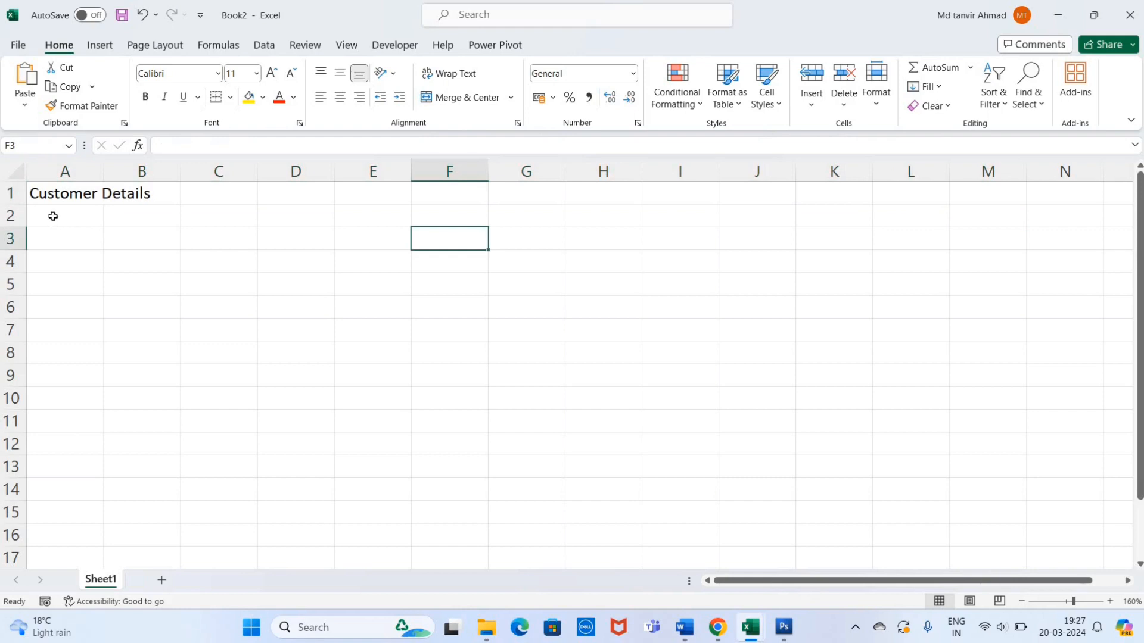
pyautogui.click(88, 221)
pyautogui.moveTo(74, 217); pyautogui.dragTo(69, 537)
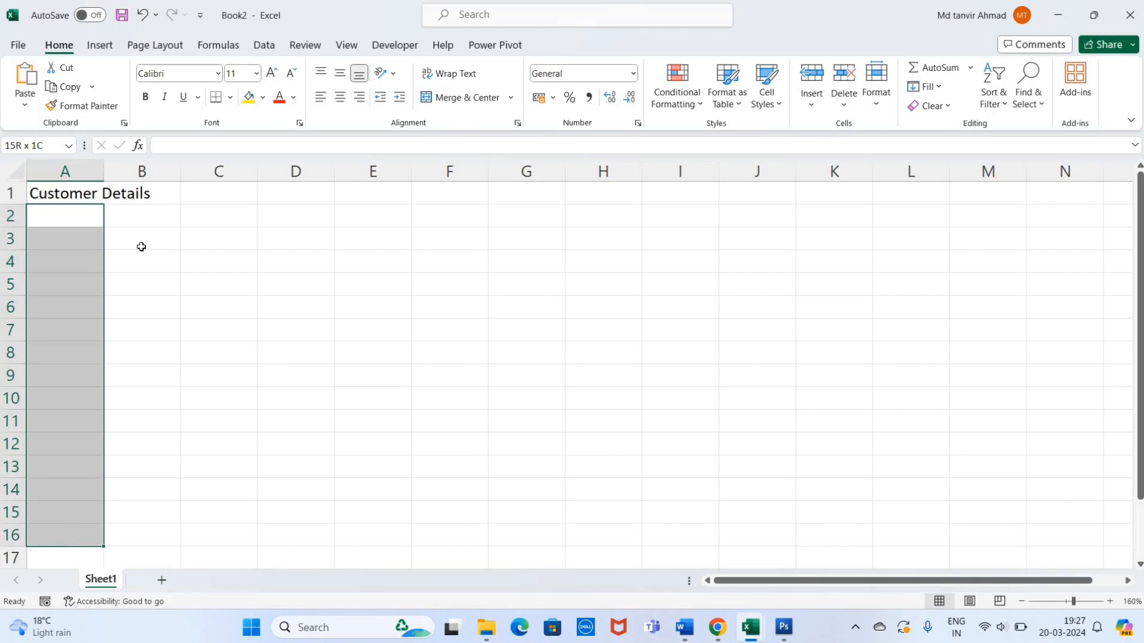
# Enter the headers S.No. in A2 and Name in B2, widening column B for names.
pyautogui.click(87, 215)
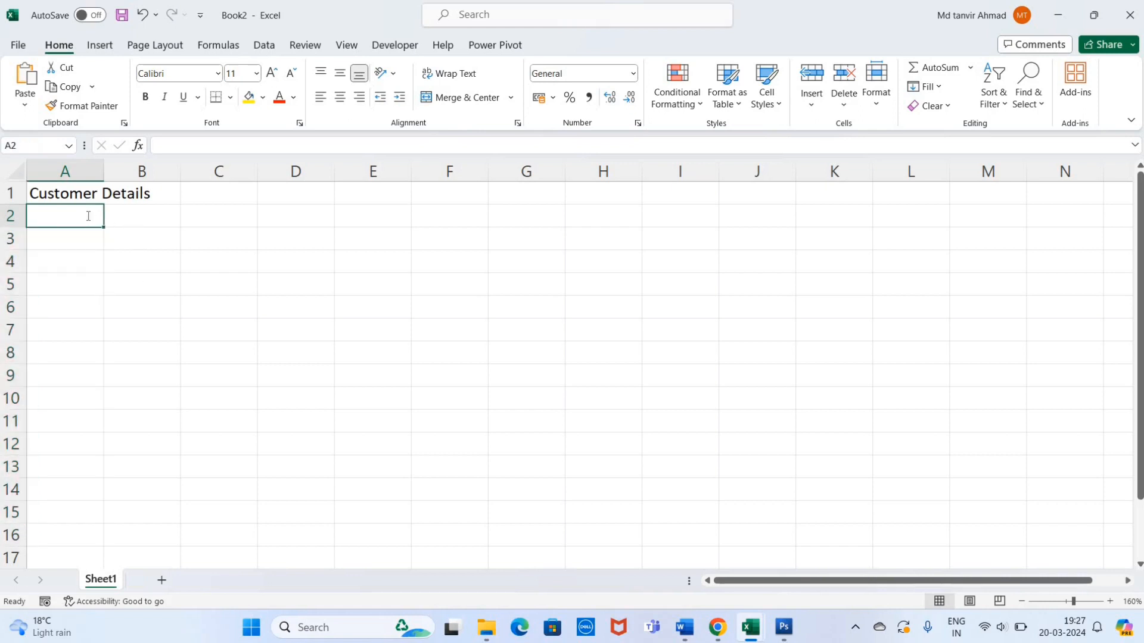
pyautogui.write('S.No.')
pyautogui.press('Tab')
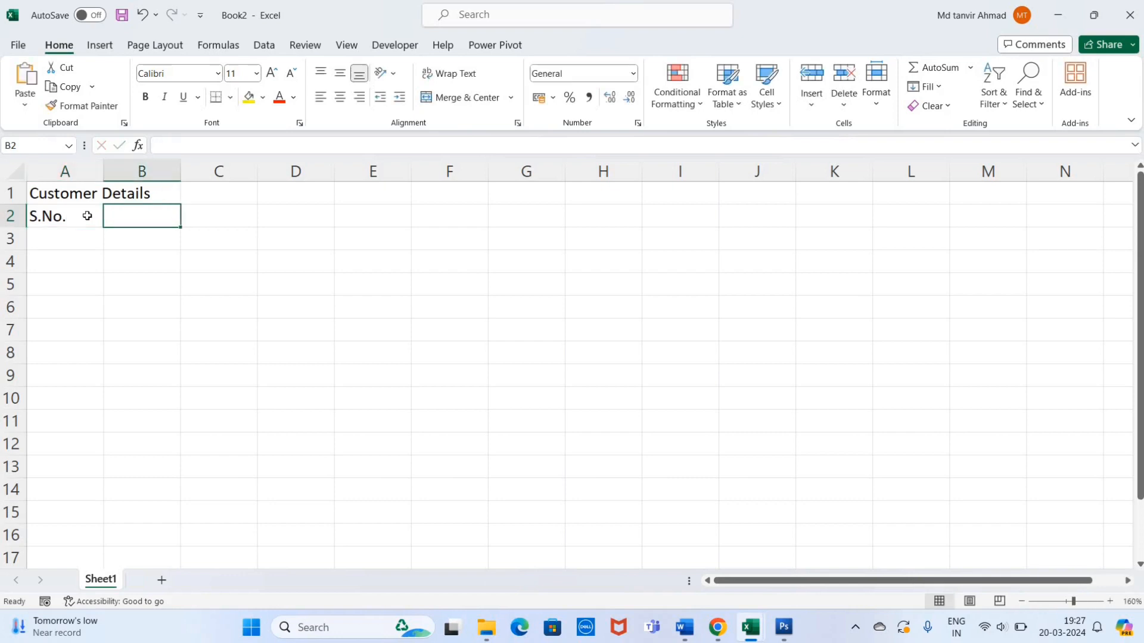
pyautogui.moveTo(181, 171); pyautogui.dragTo(222, 174)
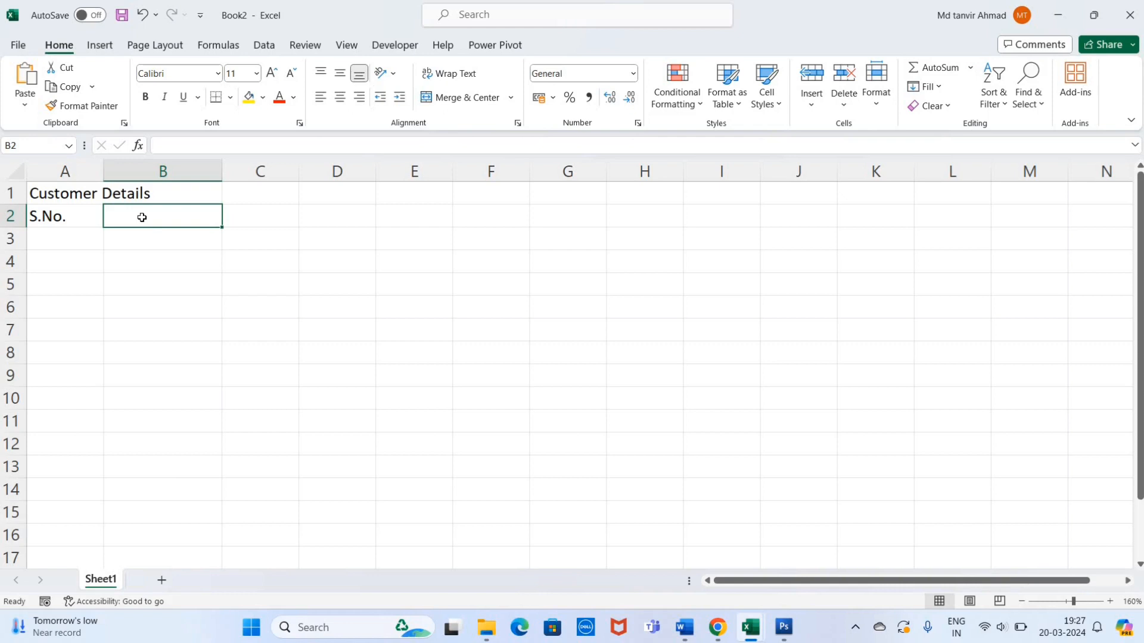
pyautogui.write('Name')
pyautogui.press('Tab')
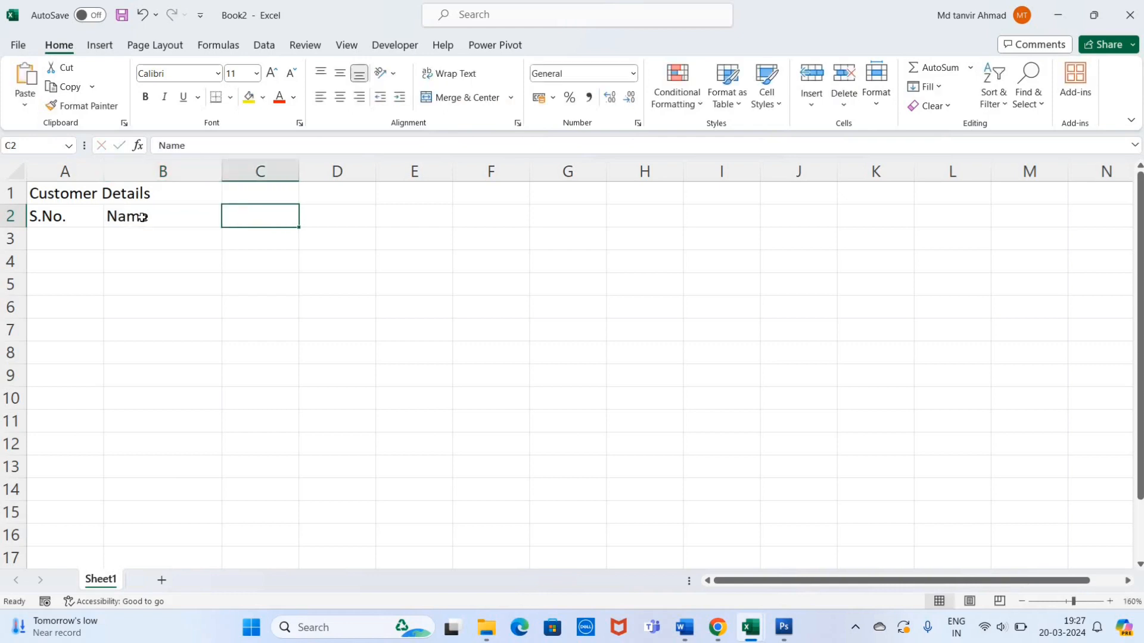
# Widen column C and enter the Item Name header in C2.
pyautogui.moveTo(298, 169); pyautogui.dragTo(335, 171)
pyautogui.press('Left')
pyautogui.click(255, 217)
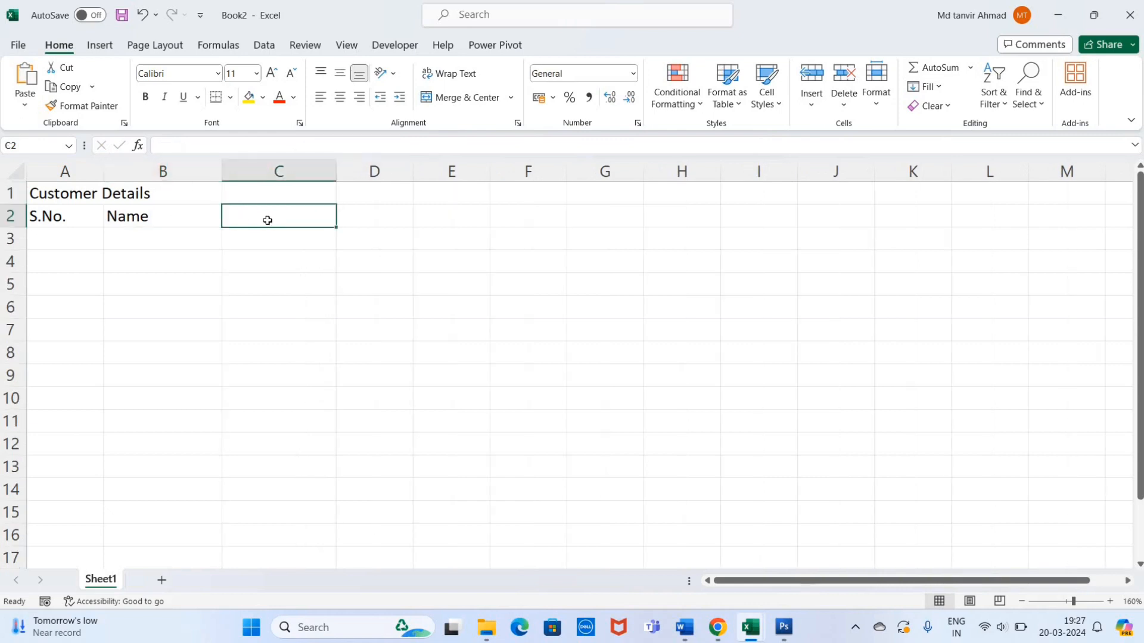
pyautogui.click(229, 236)
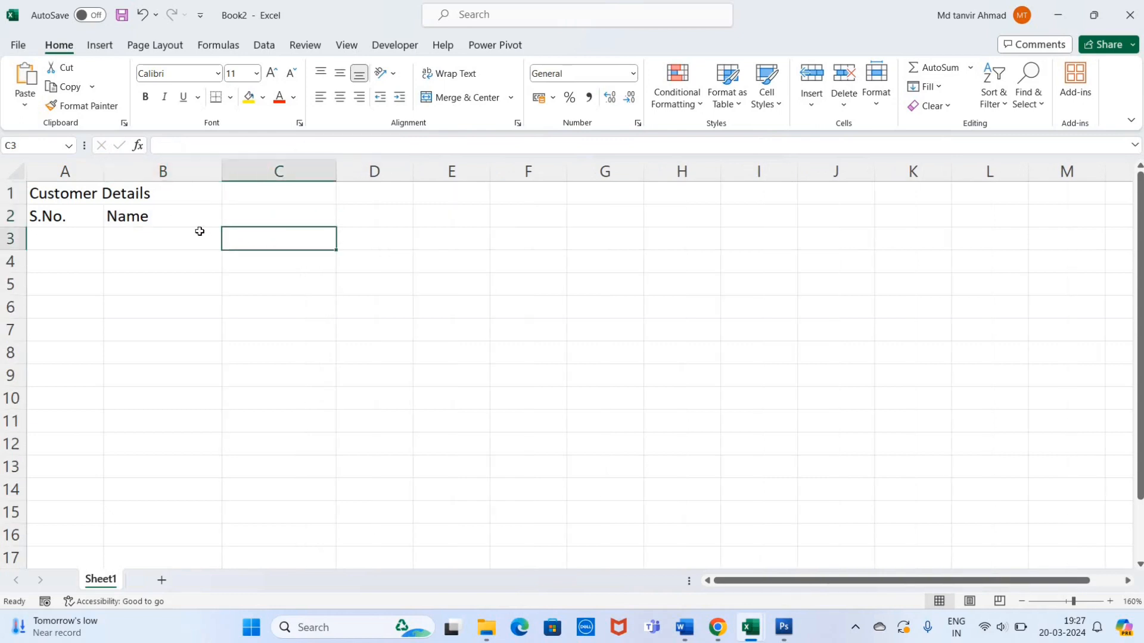
pyautogui.click(263, 215)
pyautogui.write('Ite')
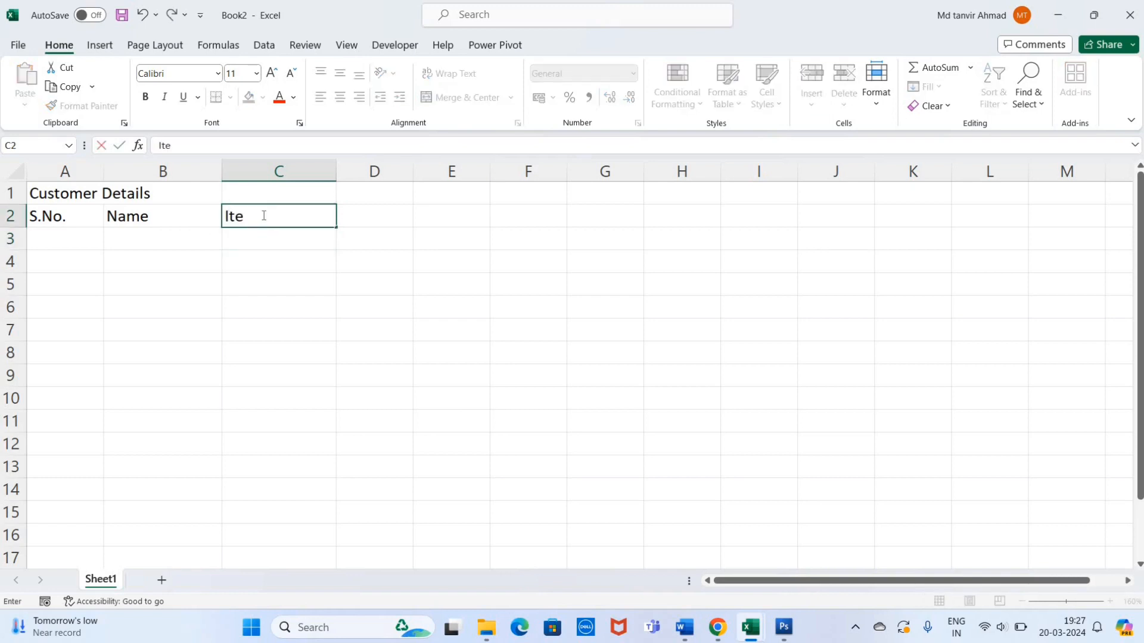
pyautogui.write('m Name')
pyautogui.press('Tab')
# Widen column D and enter the Price header in D2.
pyautogui.moveTo(417, 173); pyautogui.dragTo(421, 173)
pyautogui.press('Left')
pyautogui.click(390, 213)
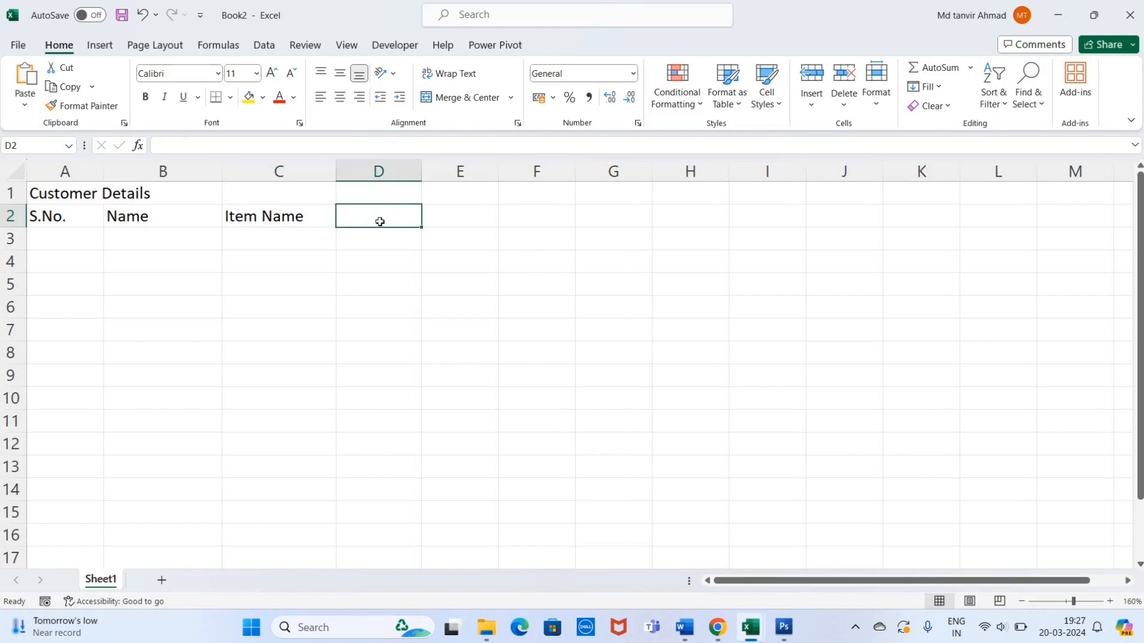
pyautogui.write('Price')
pyautogui.press('Tab')
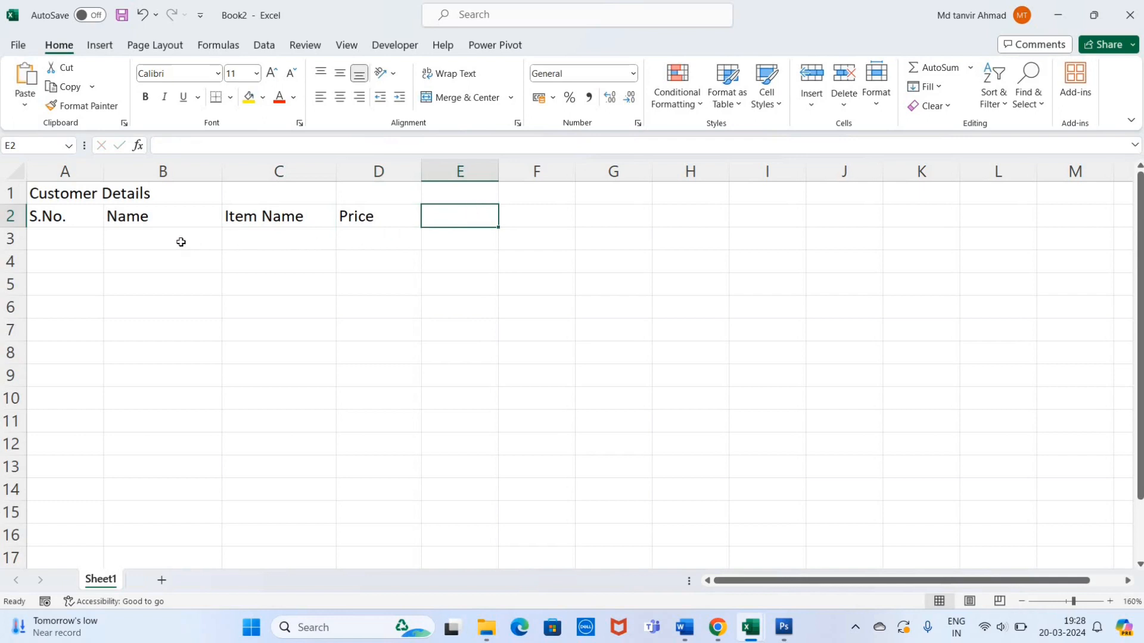
pyautogui.press('Return')
pyautogui.click(285, 241)
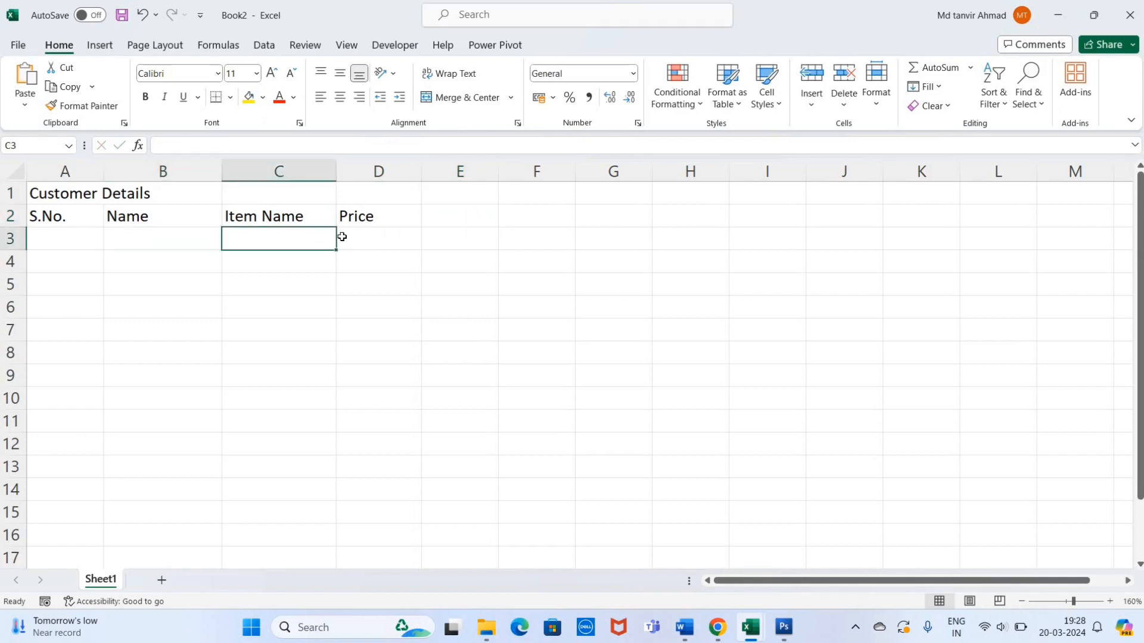
pyautogui.click(414, 236)
pyautogui.click(439, 238)
# Enter the Qty header in E2 and point out the row 3 Price and Qty. cells.
pyautogui.click(448, 218)
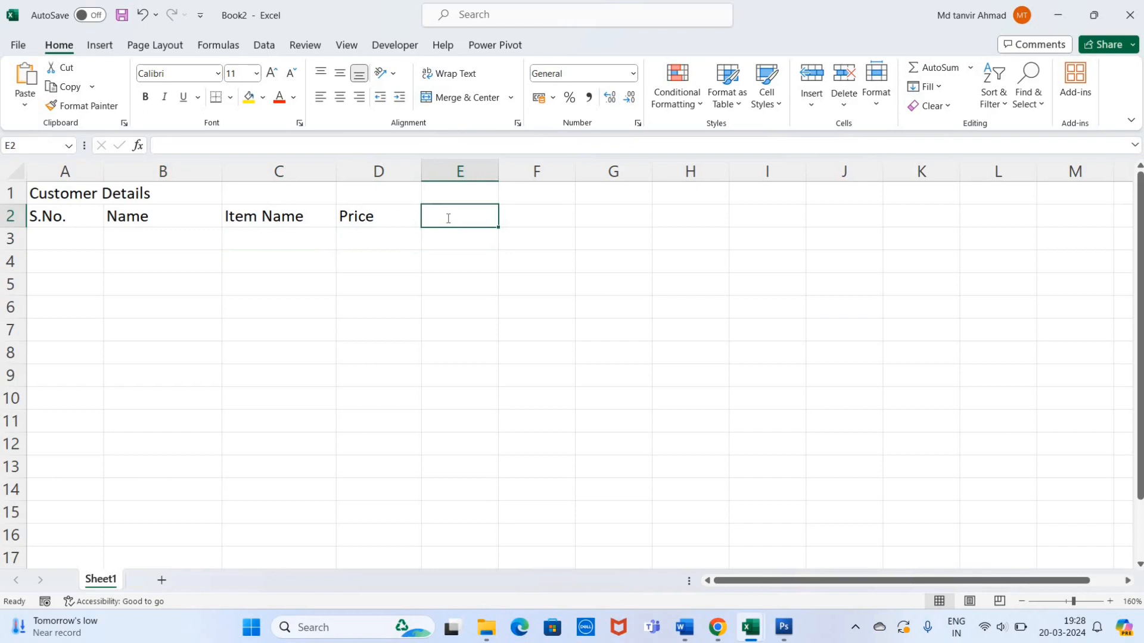
pyautogui.write('Qty')
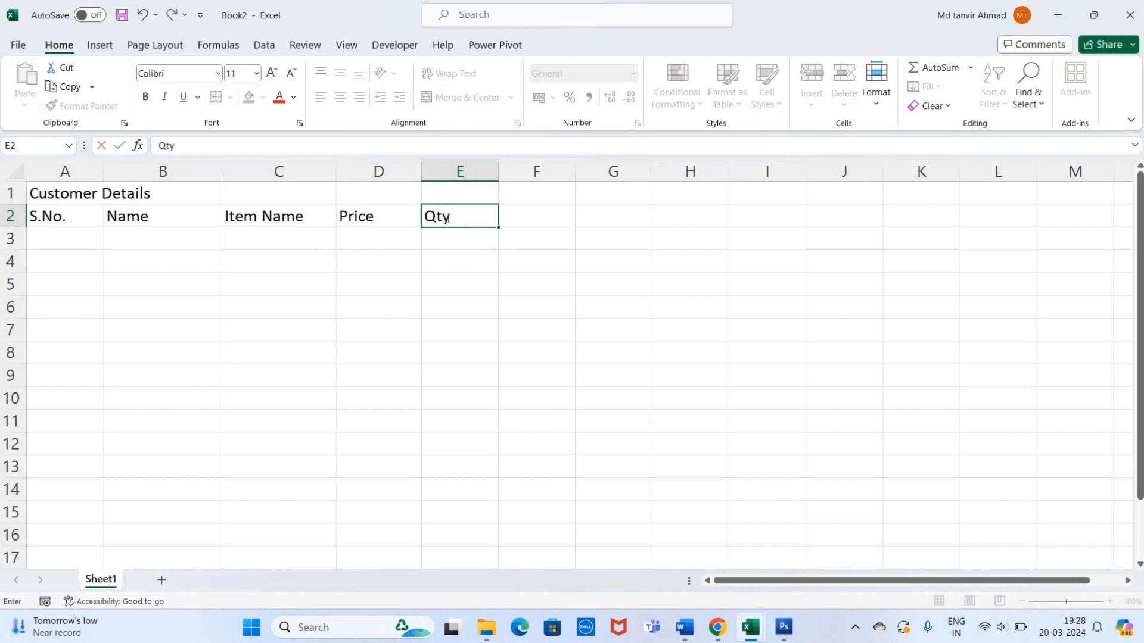
pyautogui.click(548, 223)
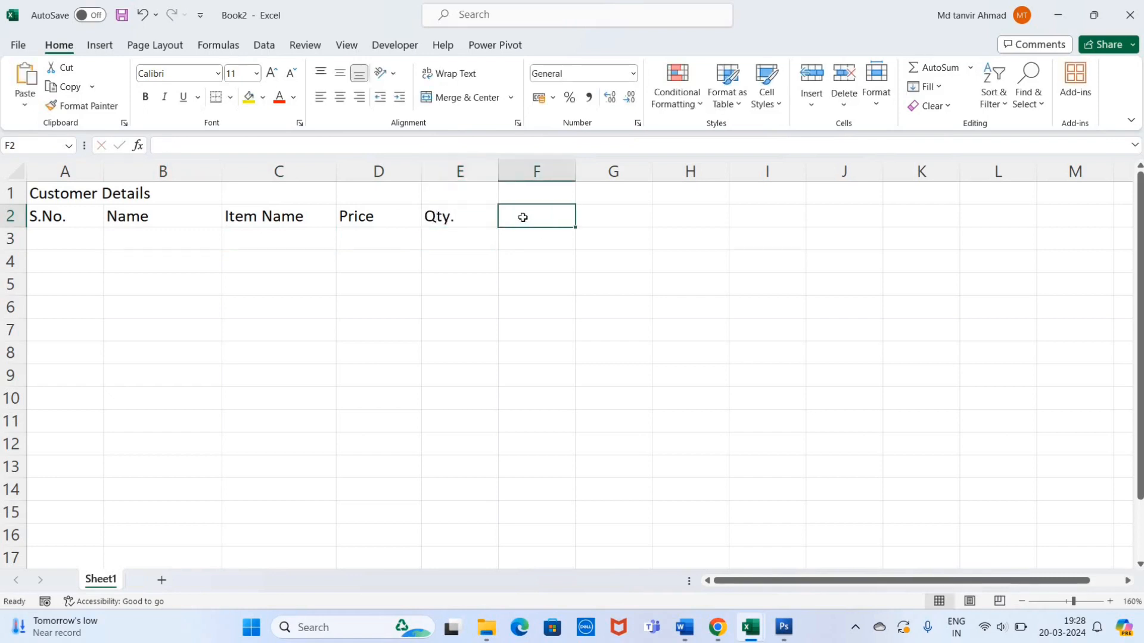
pyautogui.click(183, 238)
pyautogui.click(280, 240)
pyautogui.click(372, 236)
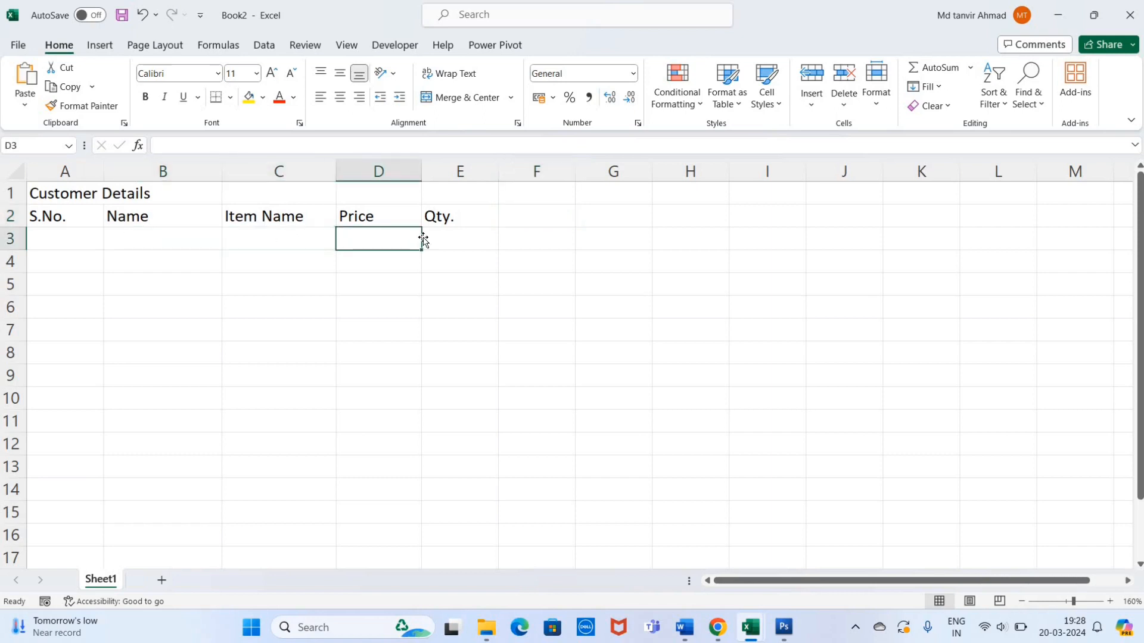
pyautogui.moveTo(419, 239); pyautogui.dragTo(493, 240)
pyautogui.click(516, 235)
# Add the Total header in F2 and select the header cells A2:F2.
pyautogui.click(525, 222)
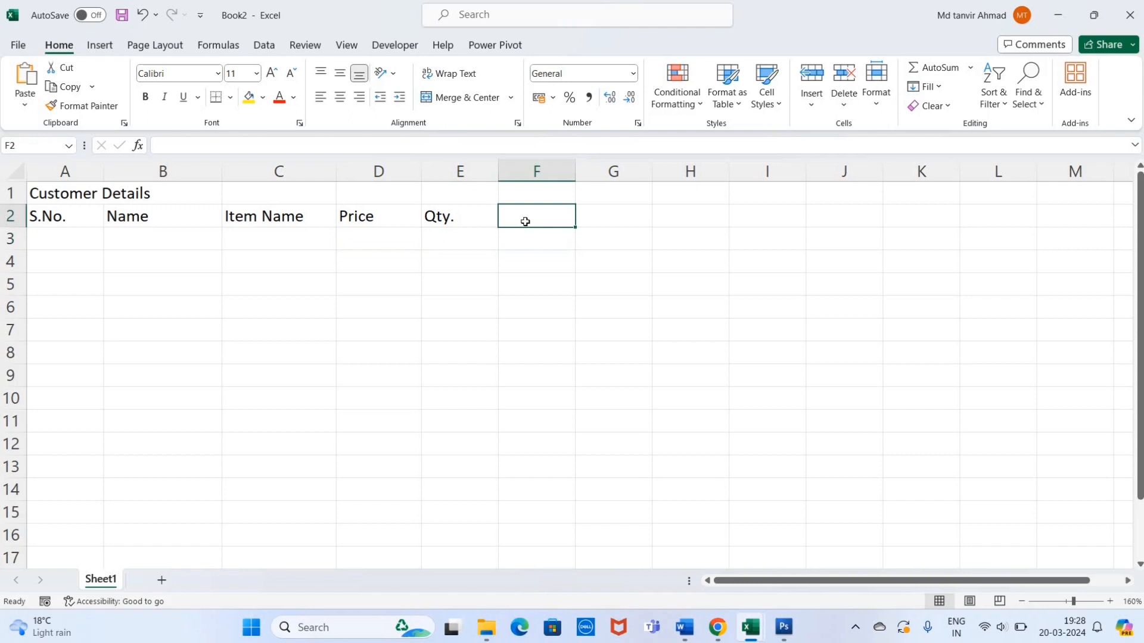
pyautogui.write('Total')
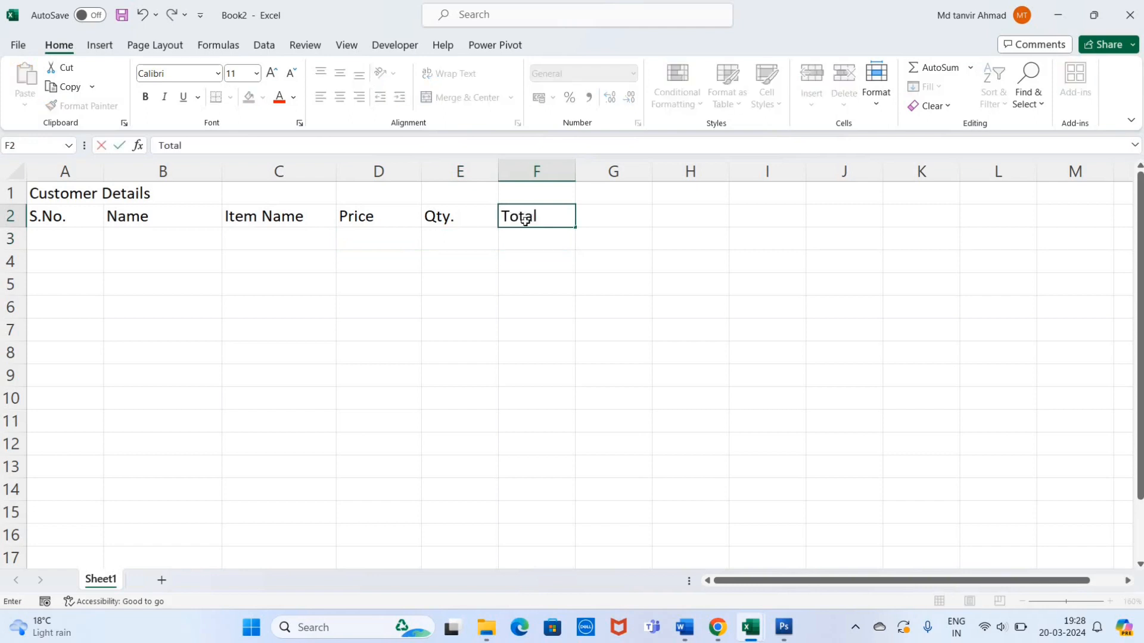
pyautogui.press('Return')
pyautogui.click(493, 261)
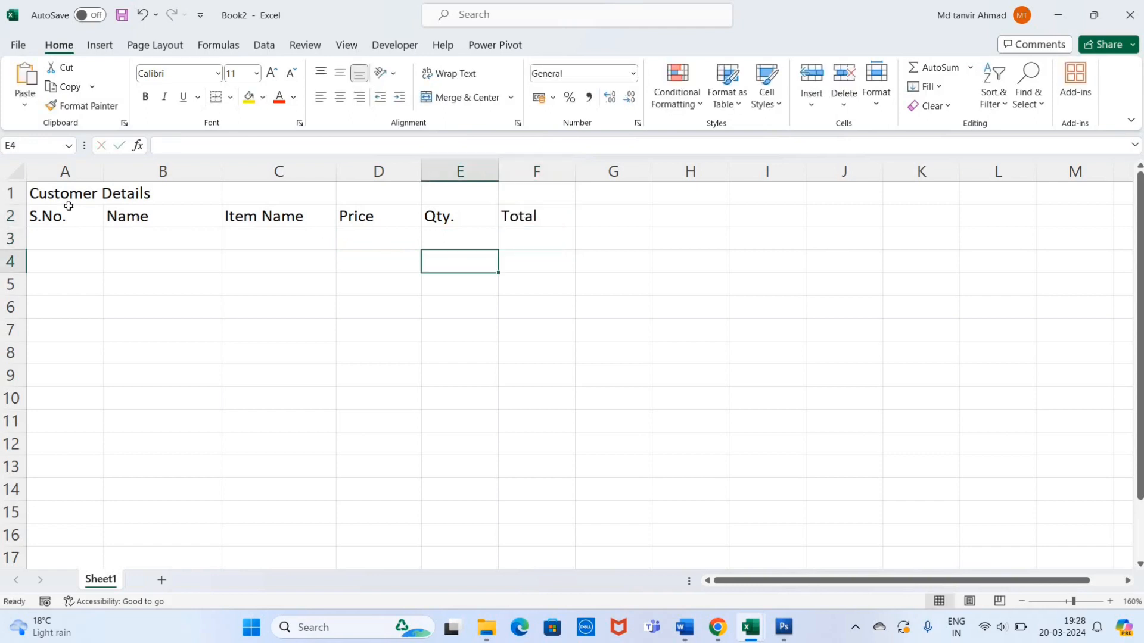
pyautogui.moveTo(52, 215); pyautogui.dragTo(524, 219)
# Select the six headers, step across row 3, and leave A3 empty after a trial entry.
pyautogui.click(462, 281)
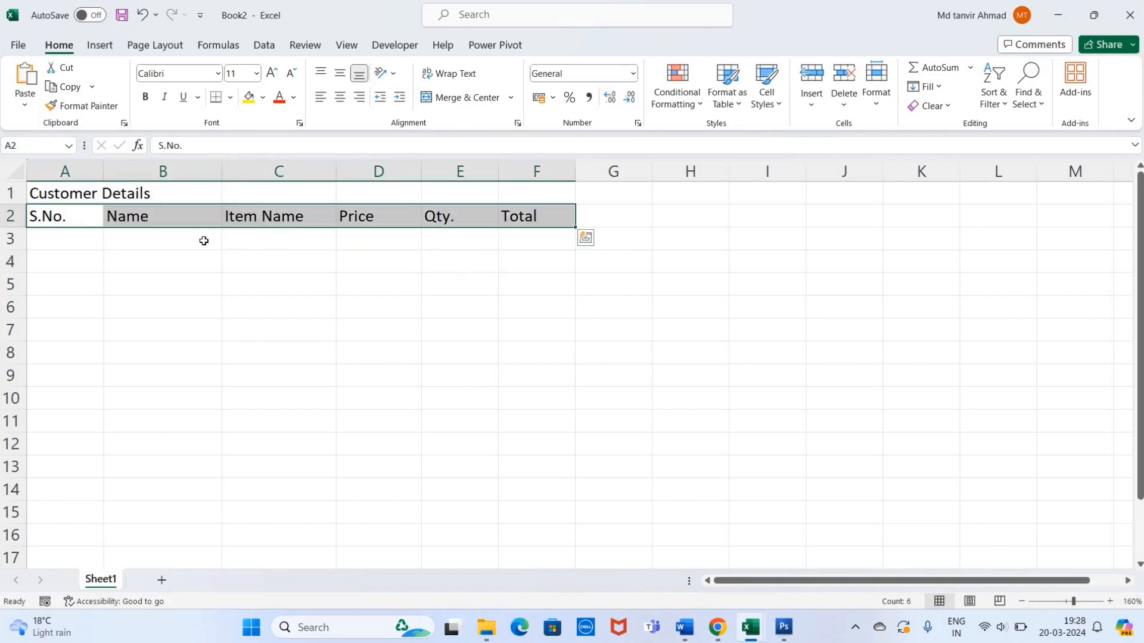
pyautogui.click(280, 305)
pyautogui.click(83, 241)
pyautogui.press('Tab')
pyautogui.press('Tab')
pyautogui.press('Tab')
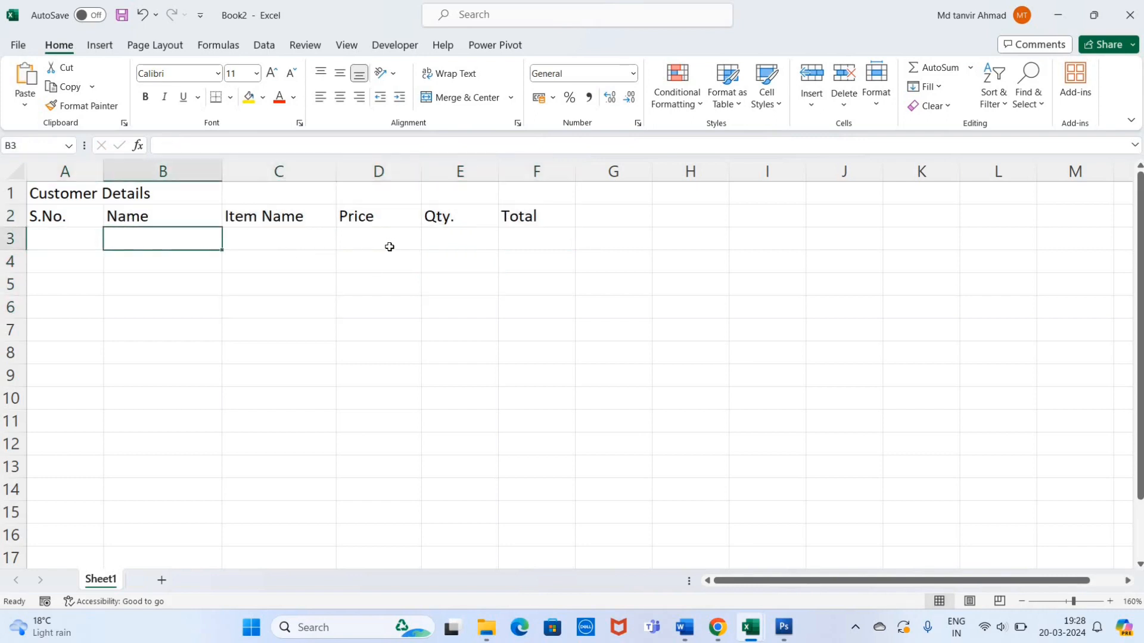
pyautogui.press('Tab')
pyautogui.press('Tab')
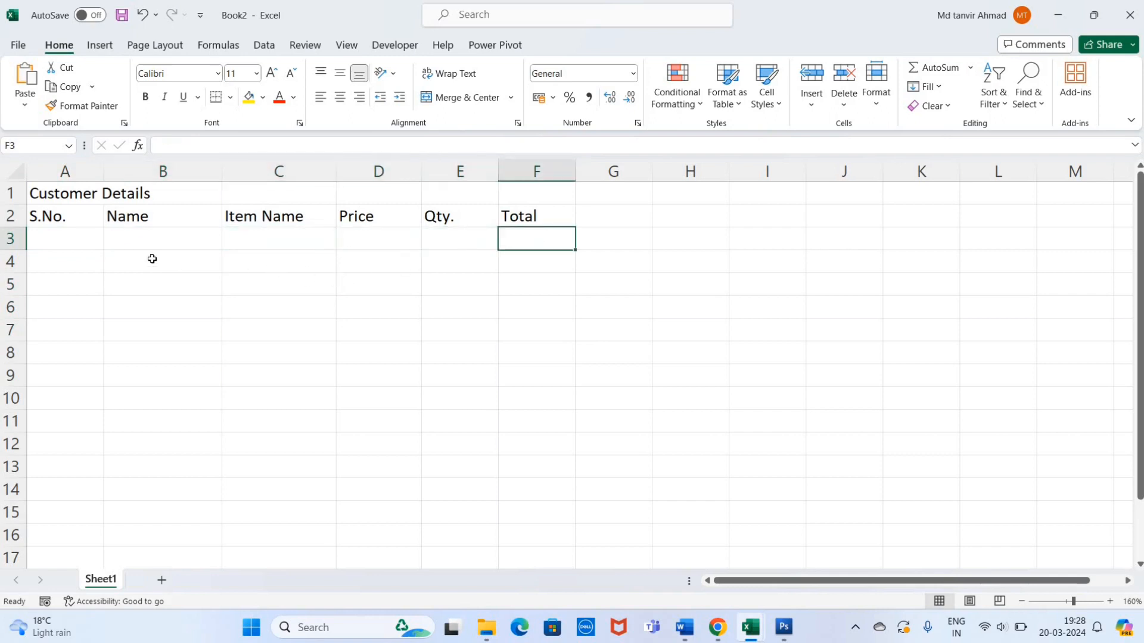
pyautogui.click(60, 233)
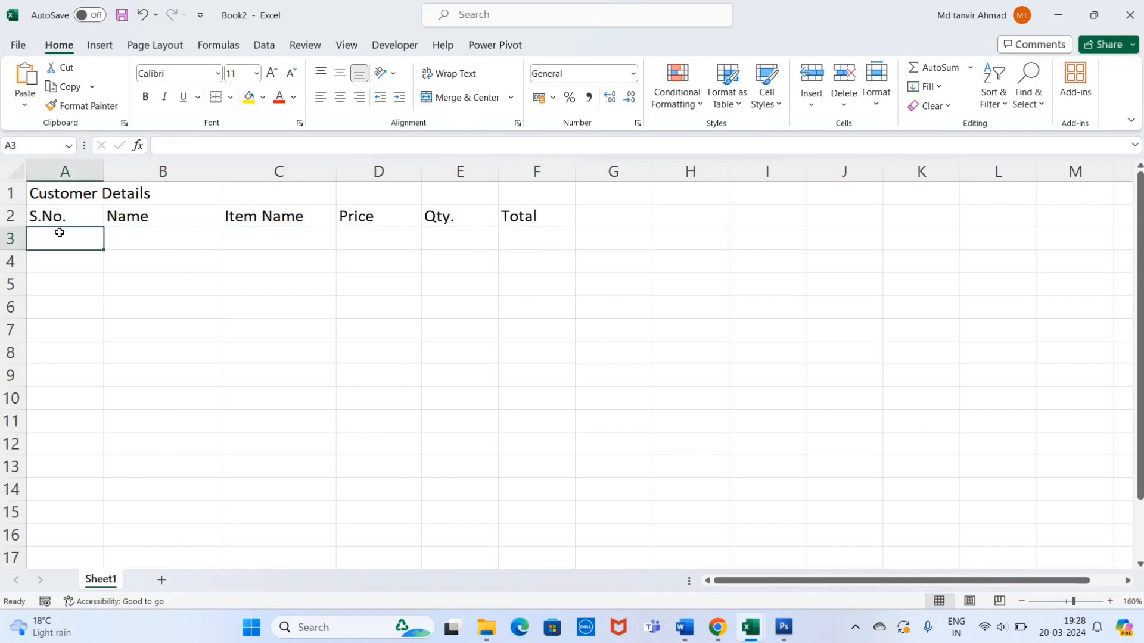
pyautogui.write('1')
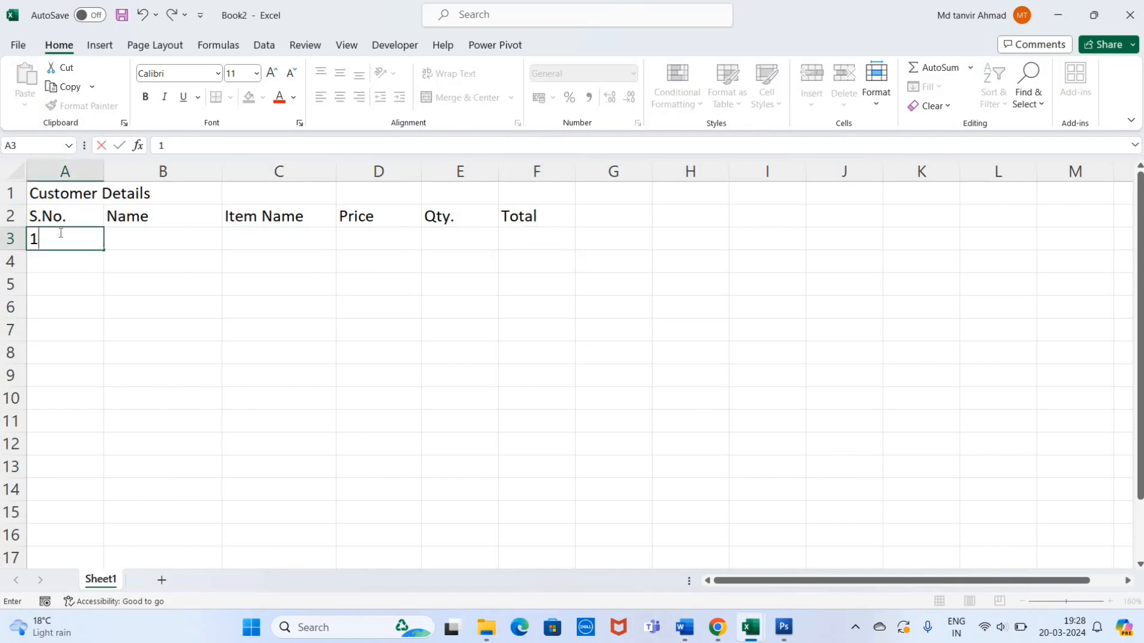
pyautogui.press('BackSpace')
pyautogui.click(186, 267)
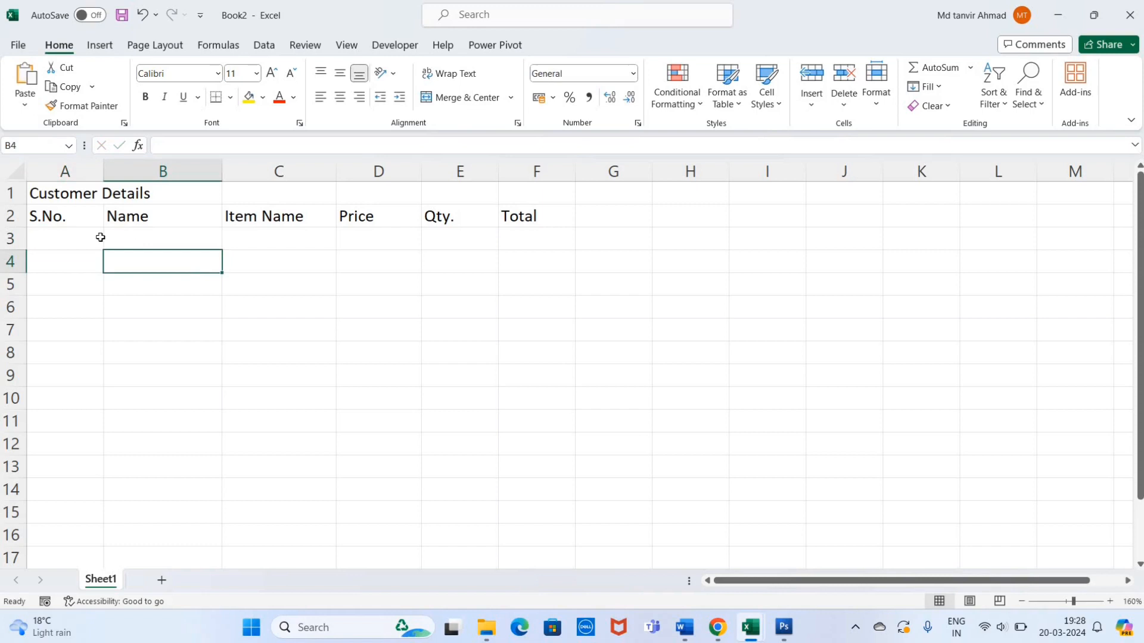
# Enter the Payment heading in G2.
pyautogui.click(603, 222)
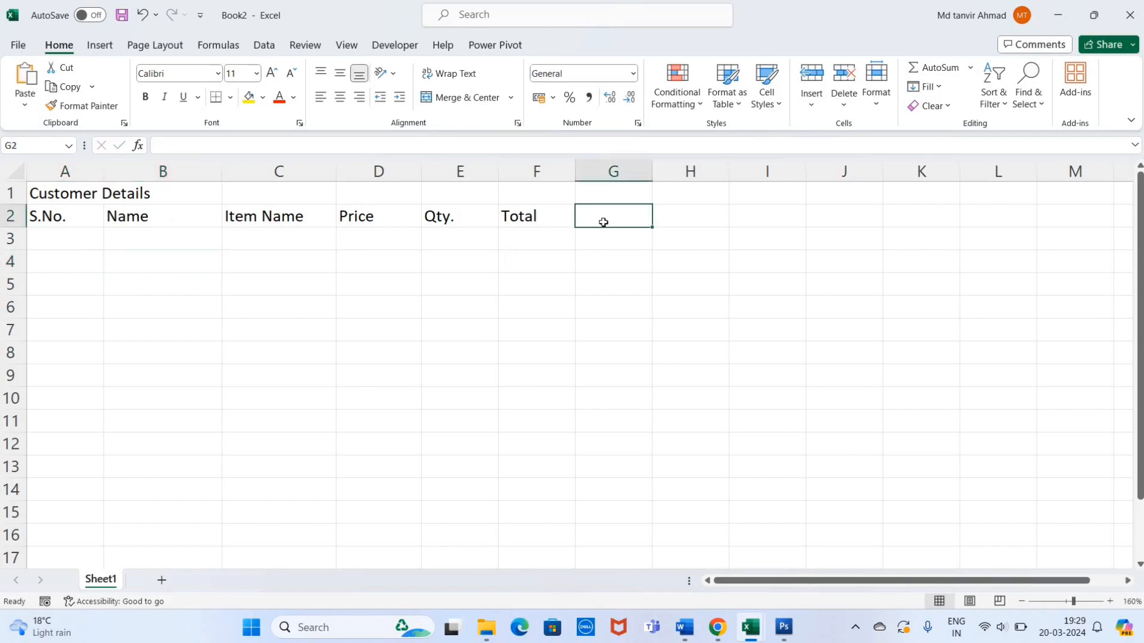
pyautogui.click(463, 236)
pyautogui.press('Right')
pyautogui.click(617, 216)
pyautogui.write('Payment')
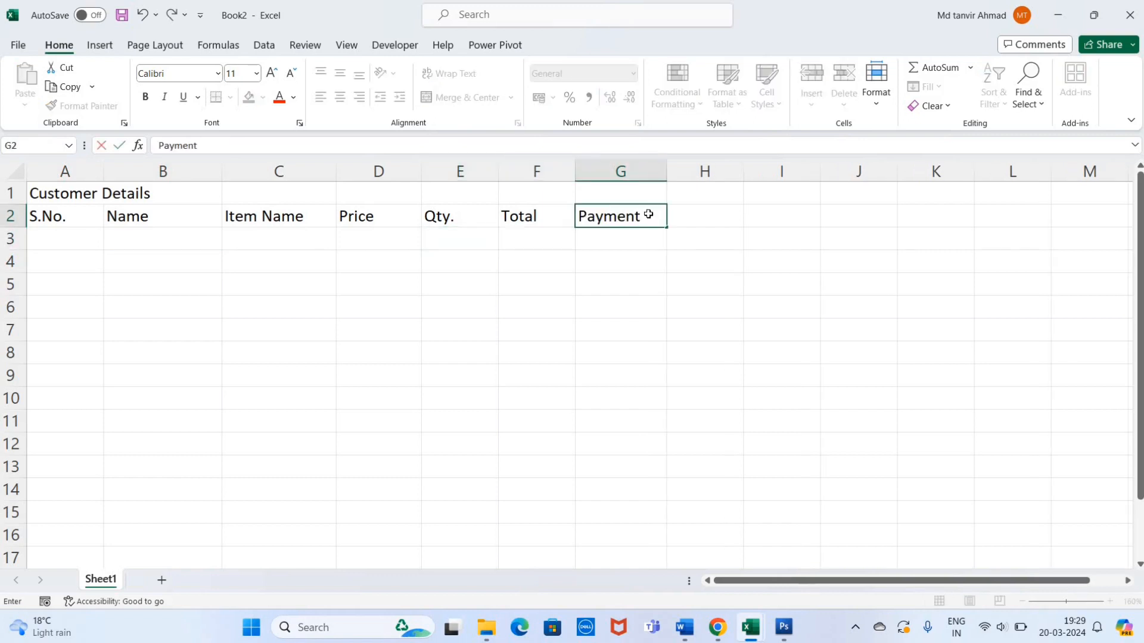
pyautogui.press('Return')
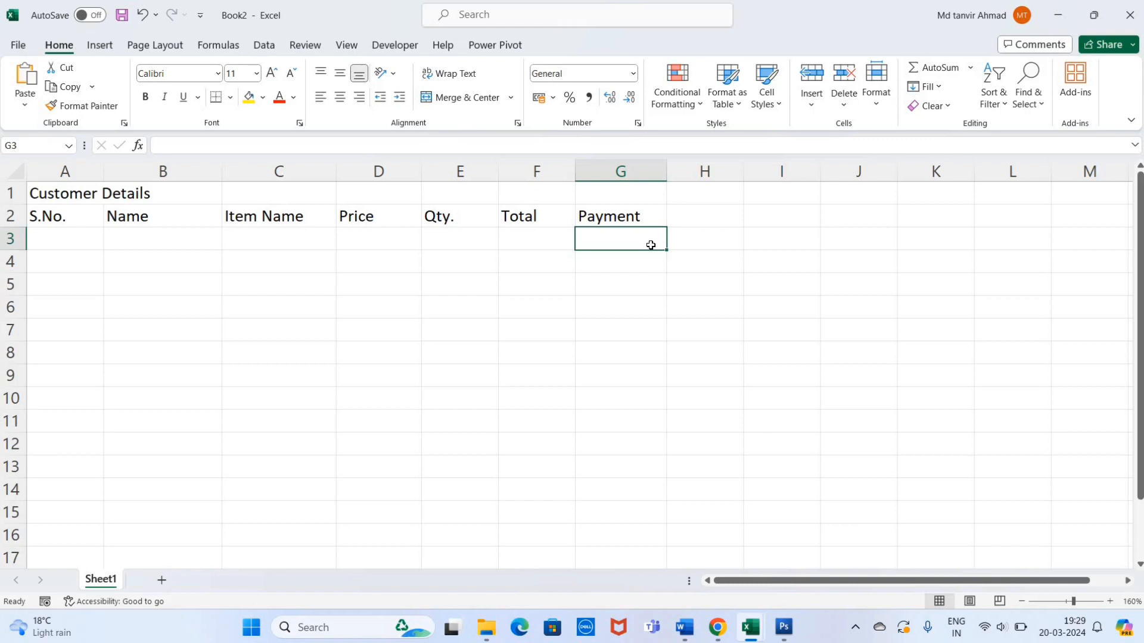
# Add the Inst_1 and Inst_2 headings in H2 and I2.
pyautogui.click(693, 241)
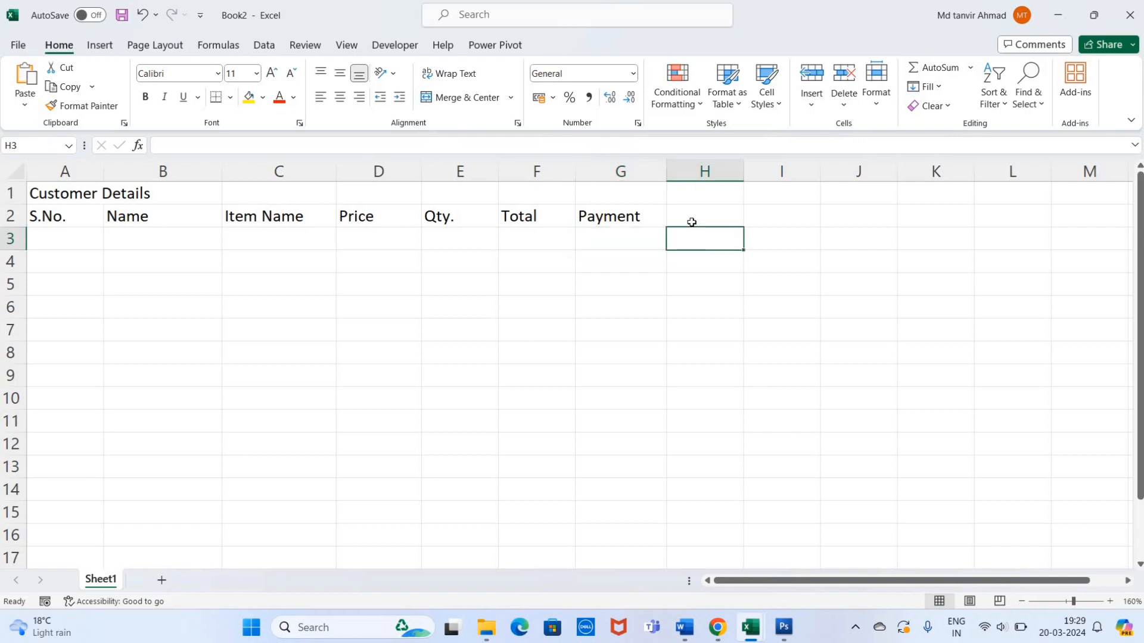
pyautogui.press('Left')
pyautogui.press('Right')
pyautogui.press('Right')
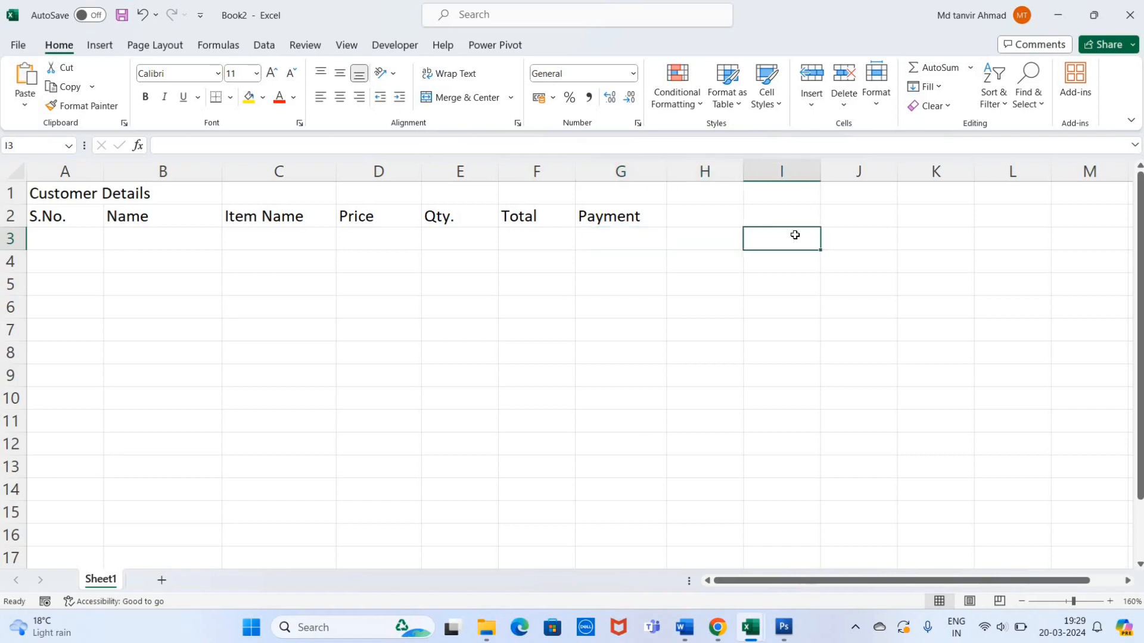
pyautogui.press('Right')
pyautogui.press('Left')
pyautogui.press('Left')
pyautogui.press('Up')
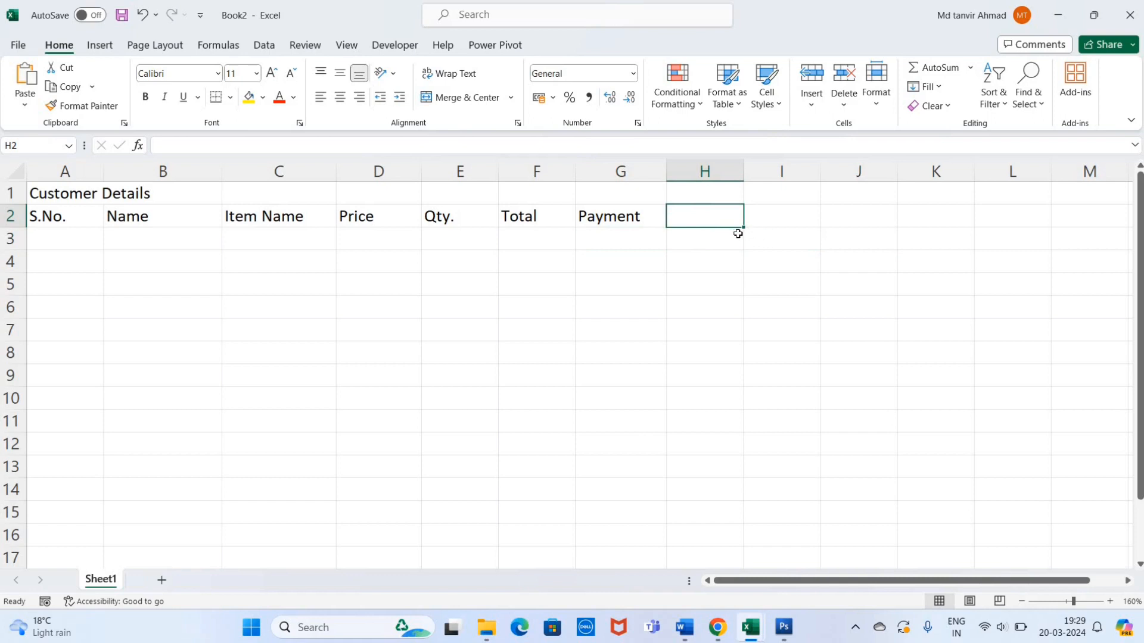
pyautogui.write('Inst_1')
pyautogui.press('Tab')
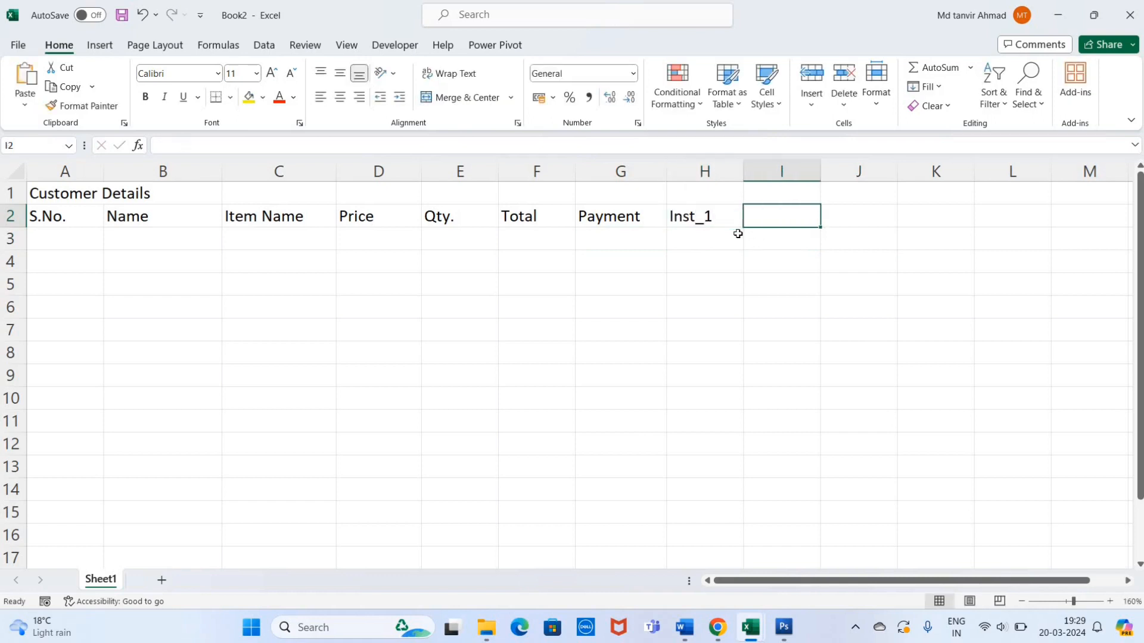
pyautogui.write('Inst_')
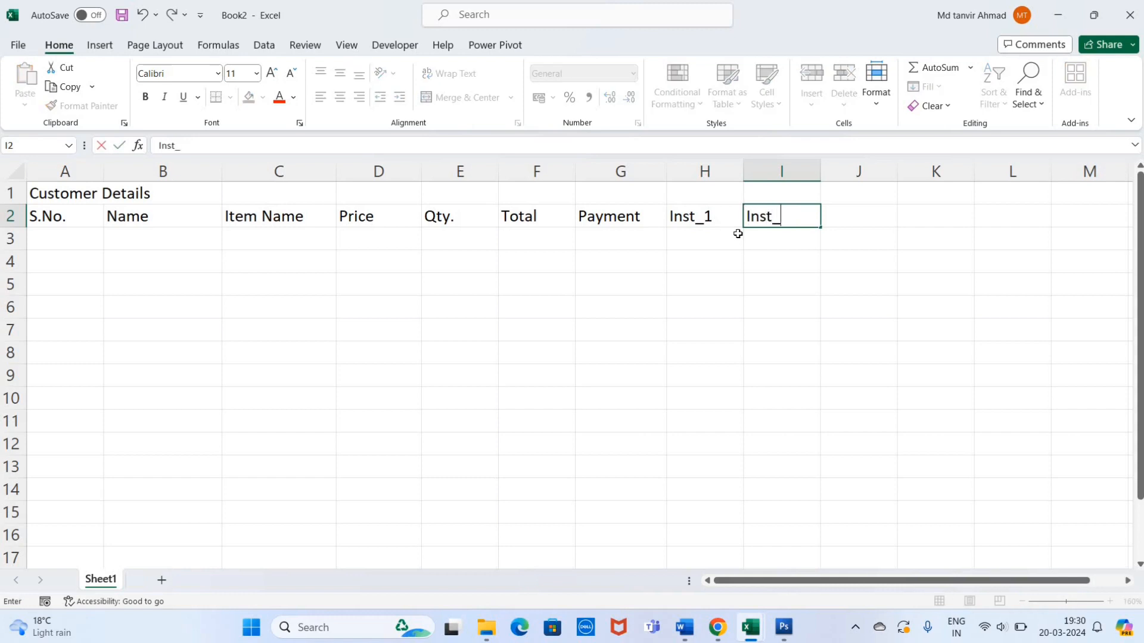
pyautogui.write('2')
pyautogui.press('Return')
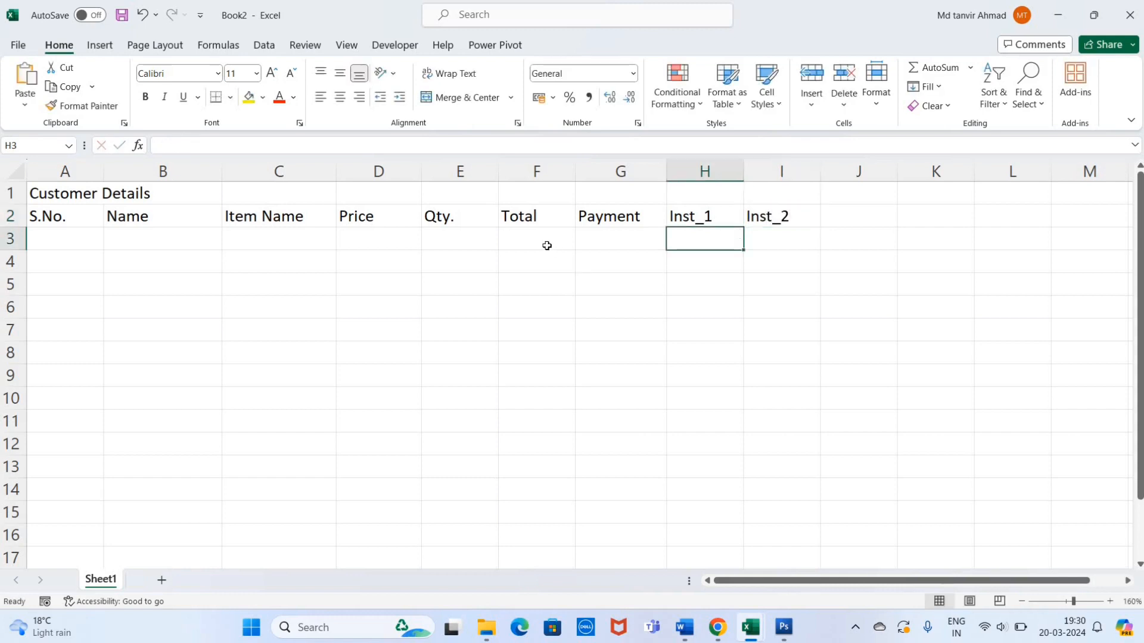
# Enter the Total Paid heading in J2.
pyautogui.click(566, 244)
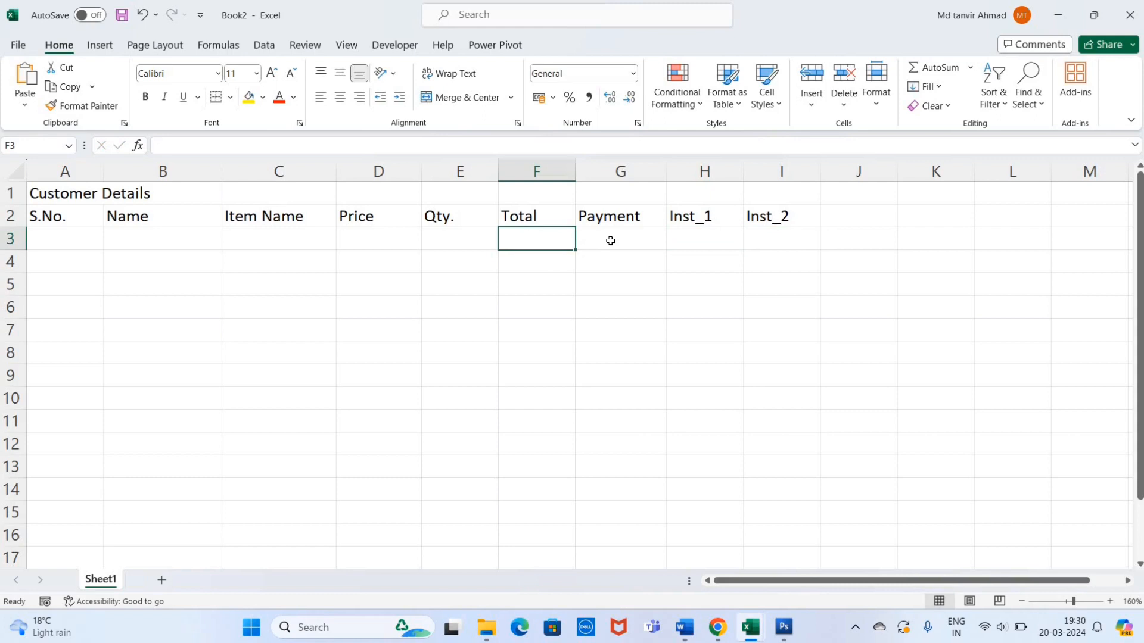
pyautogui.click(592, 243)
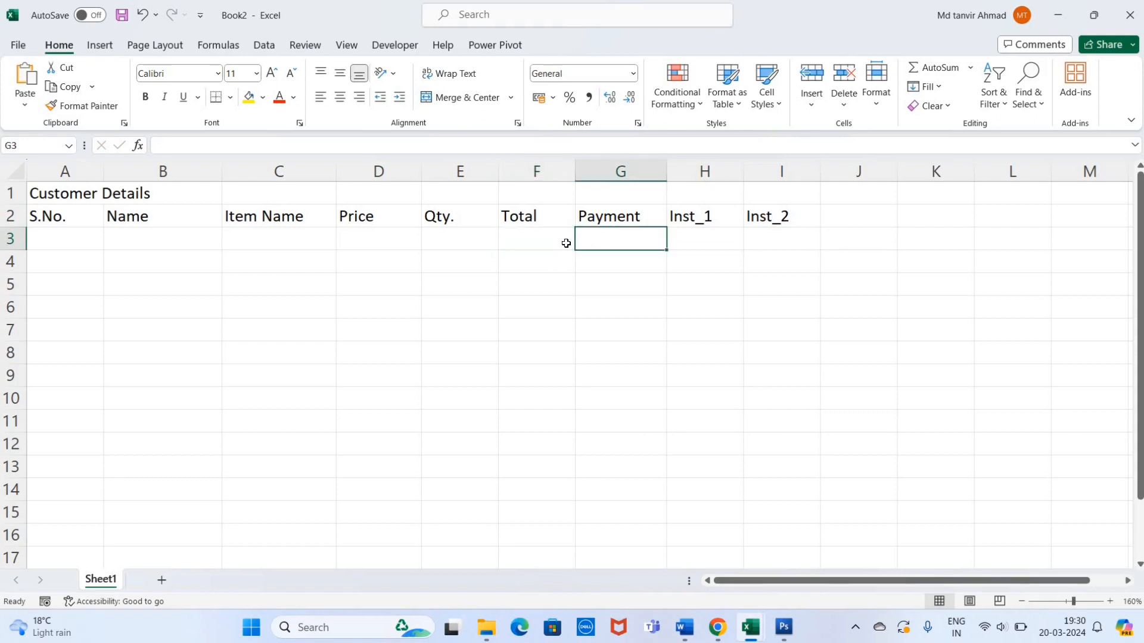
pyautogui.click(566, 243)
pyautogui.click(607, 241)
pyautogui.click(689, 242)
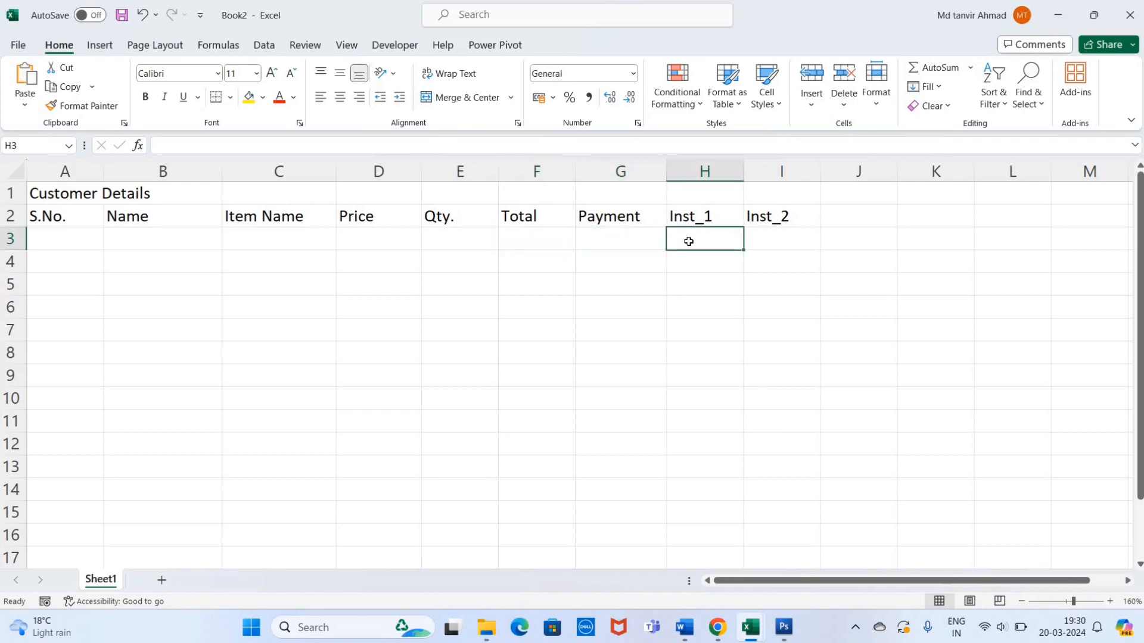
pyautogui.click(655, 240)
pyautogui.click(692, 239)
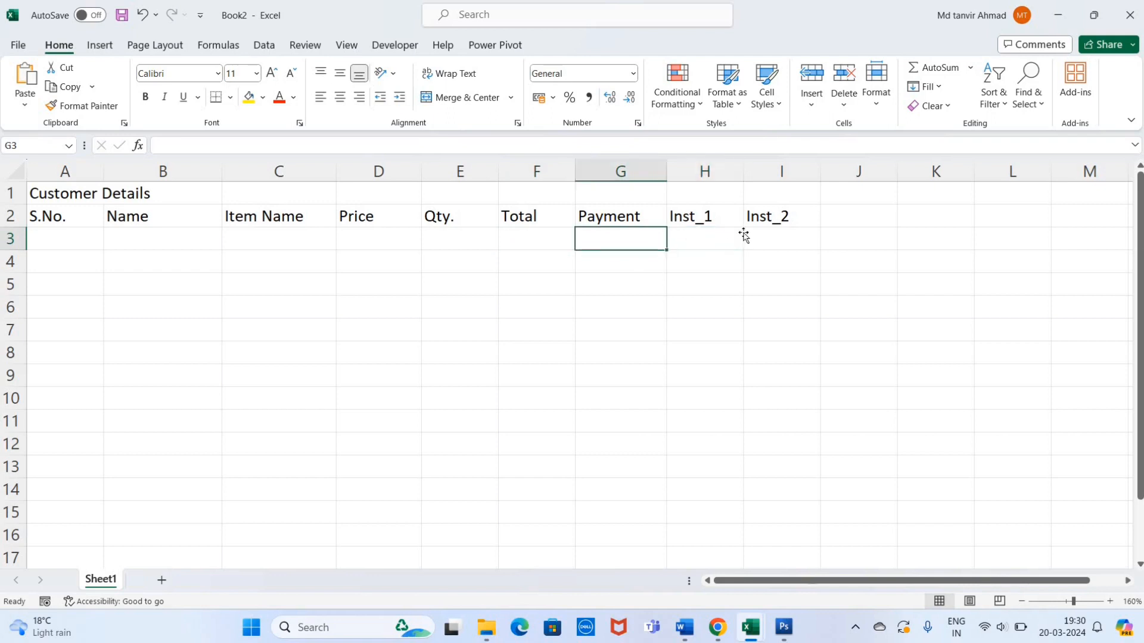
pyautogui.click(778, 239)
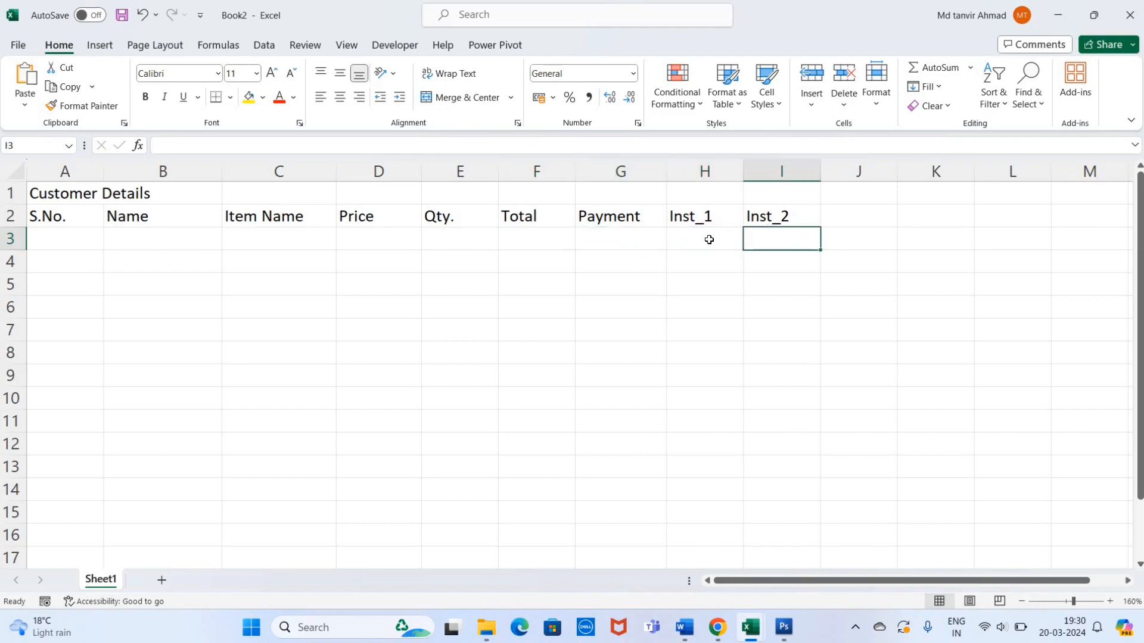
pyautogui.click(891, 230)
pyautogui.write('Total Paid')
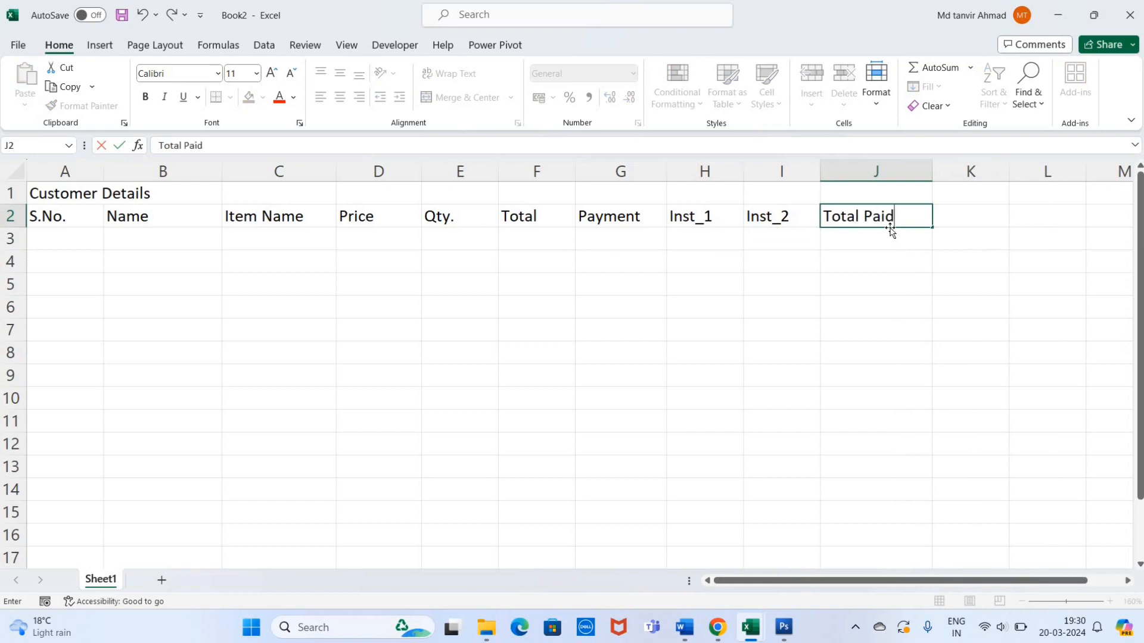
pyautogui.press('Return')
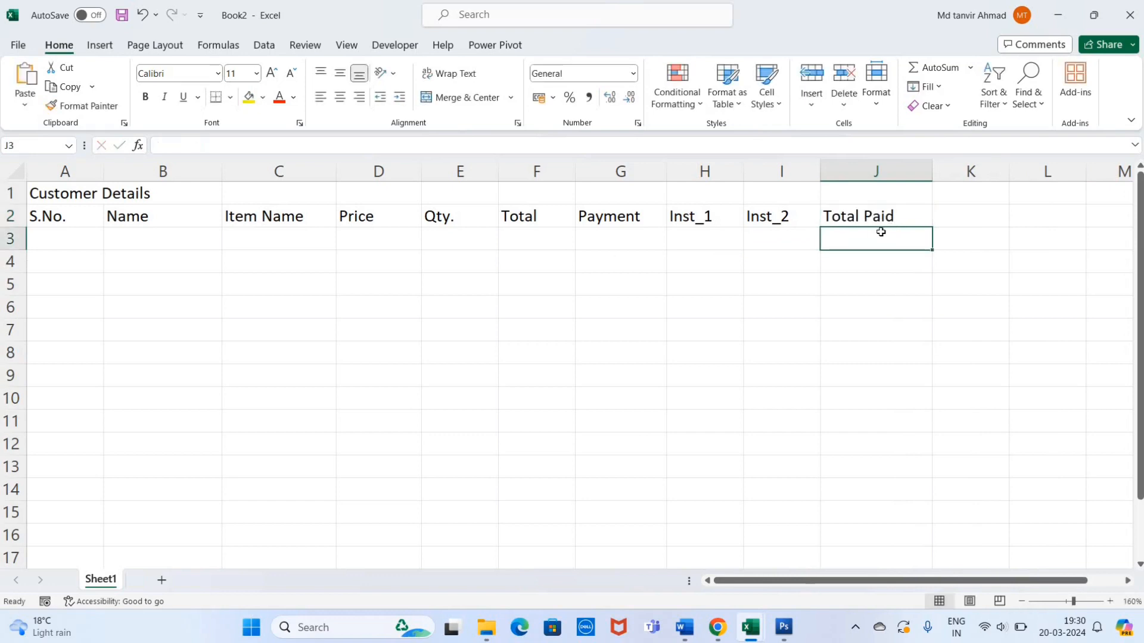
# Enter the Dues heading in K2.
pyautogui.click(611, 236)
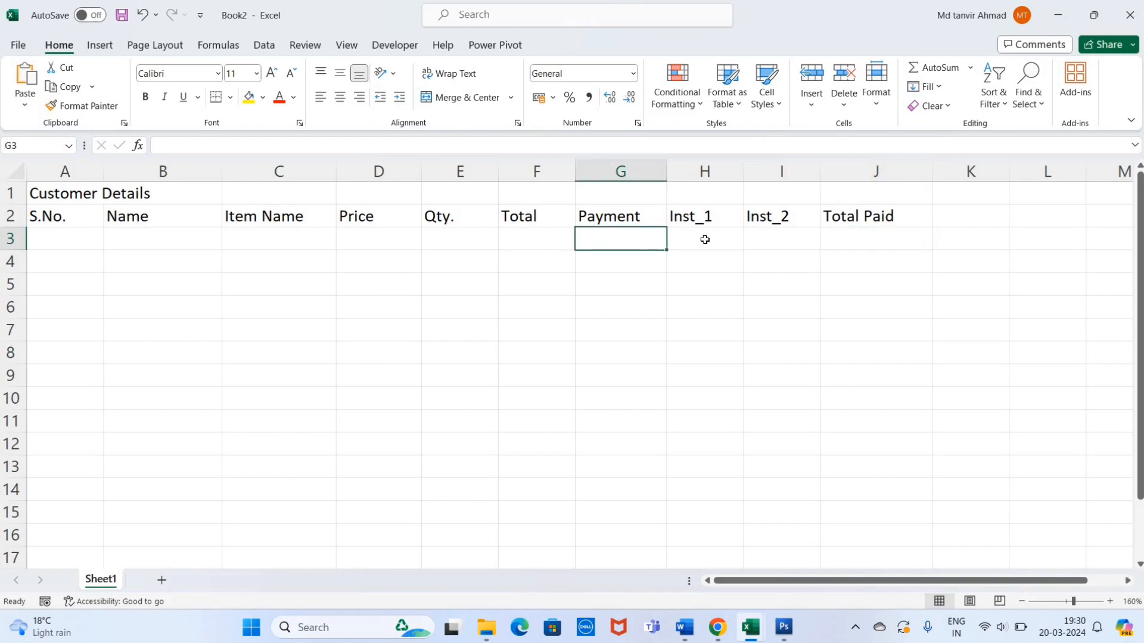
pyautogui.click(704, 240)
pyautogui.click(798, 240)
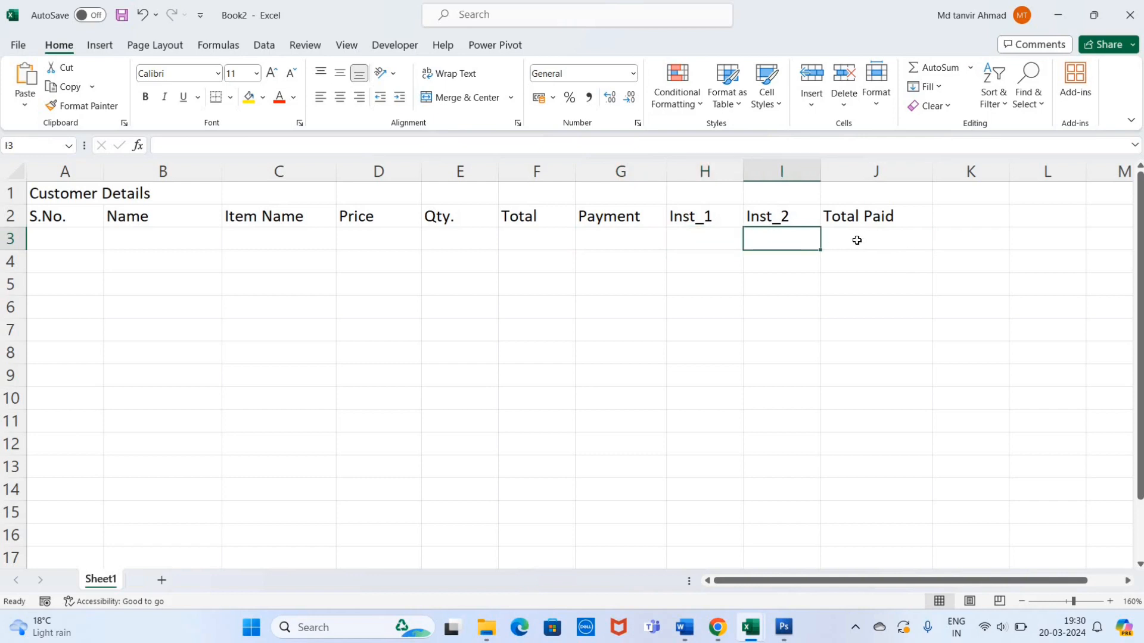
pyautogui.click(842, 240)
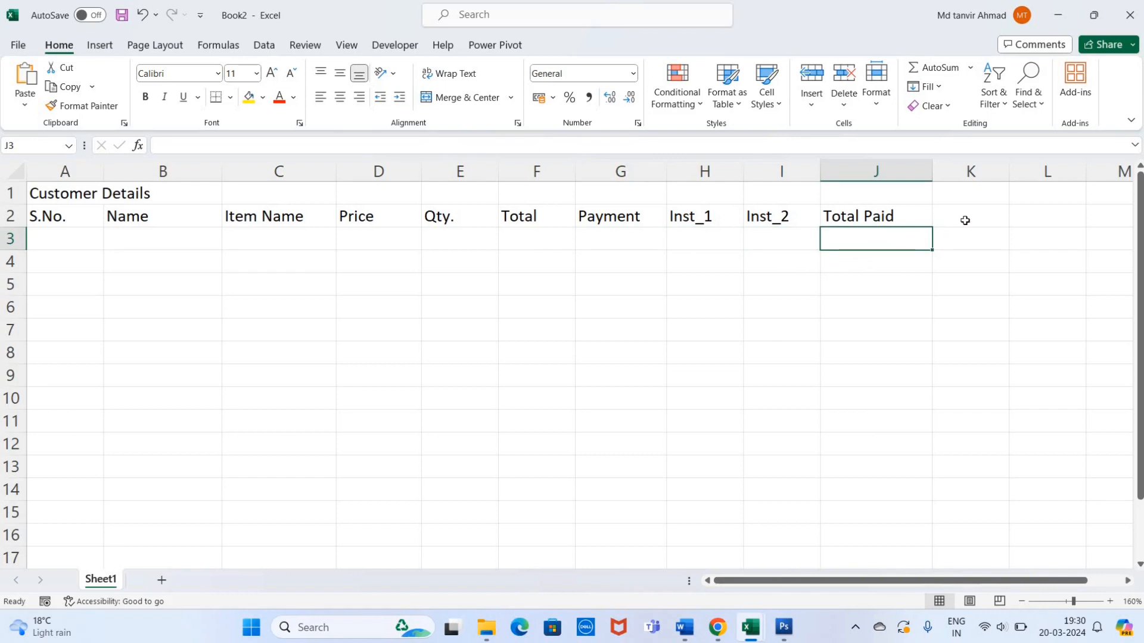
pyautogui.click(964, 223)
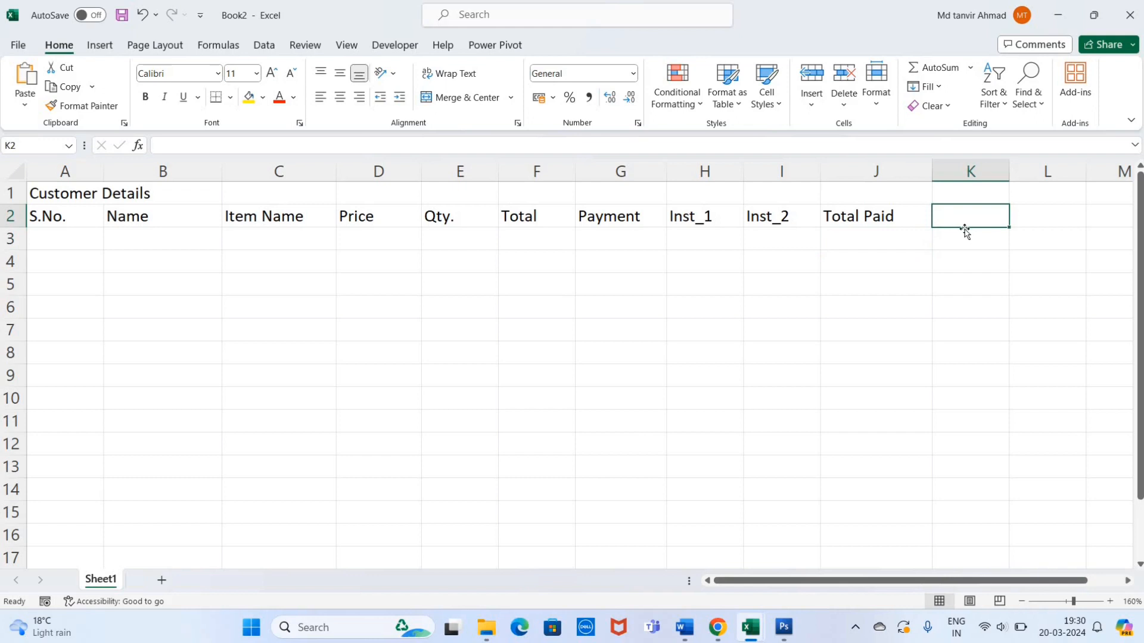
pyautogui.write('Dues')
pyautogui.press('Return')
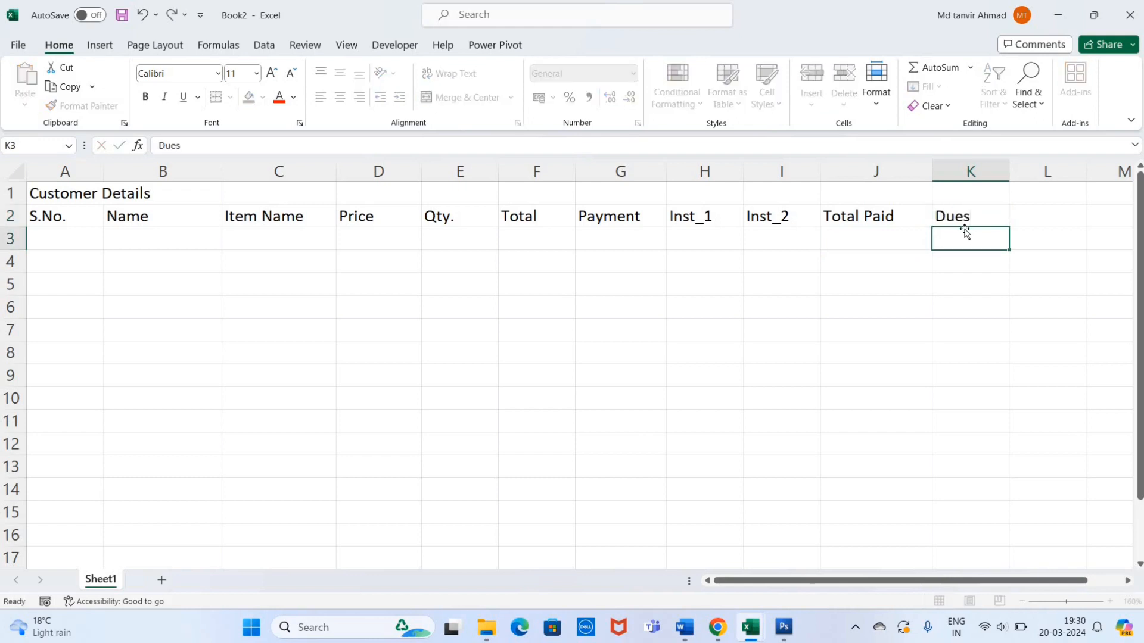
# Center and bold the column headings in A2:K2.
pyautogui.moveTo(68, 224); pyautogui.dragTo(892, 232)
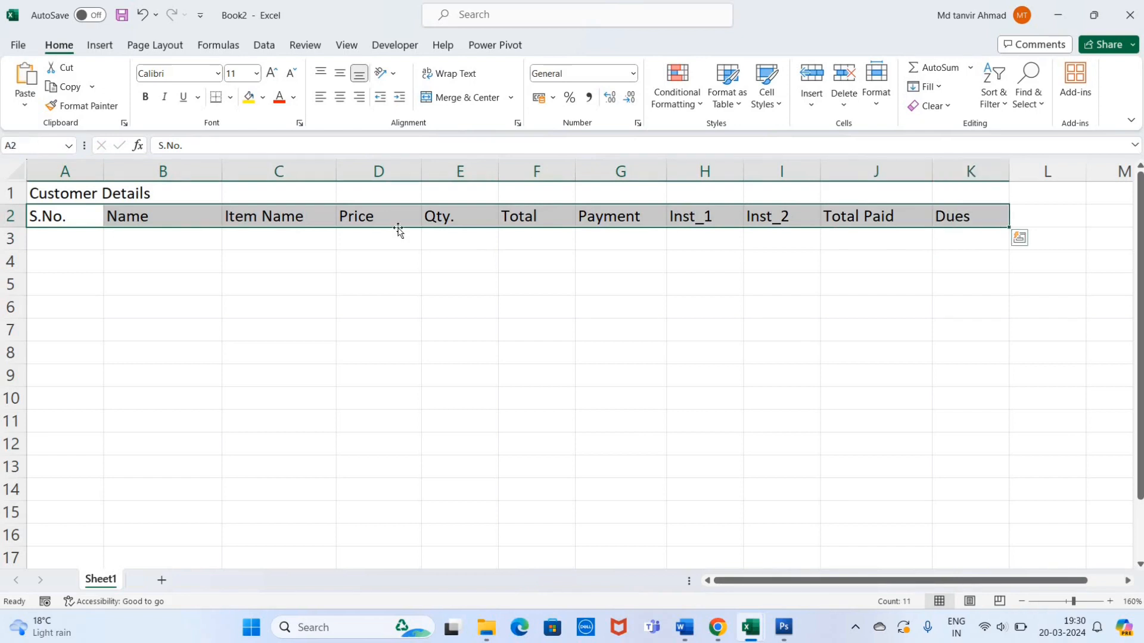
pyautogui.click(339, 97)
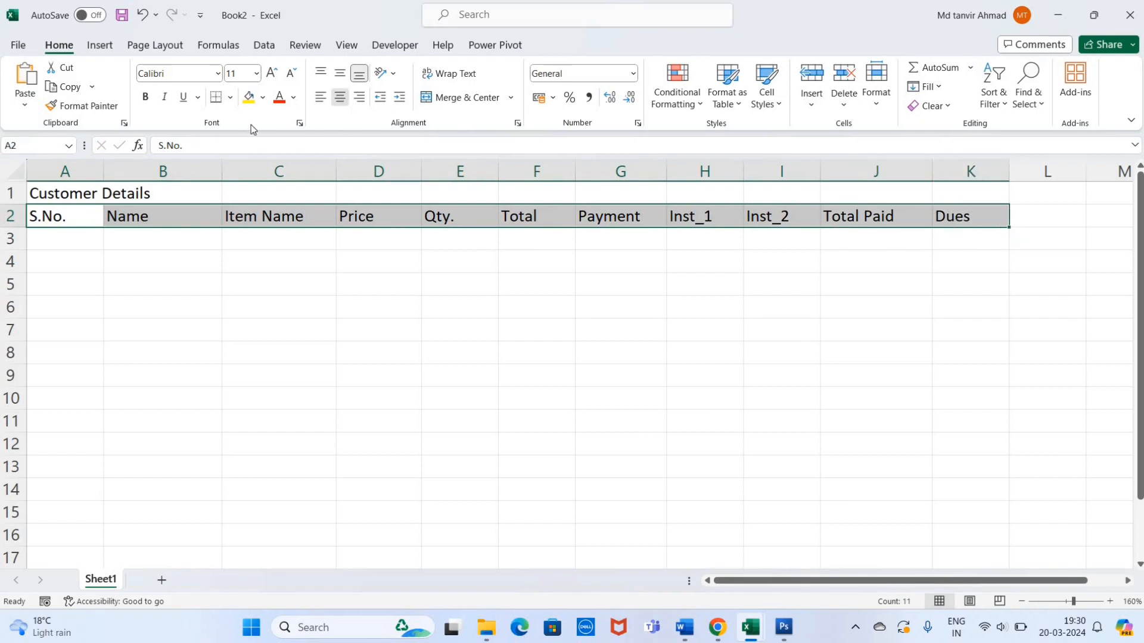
pyautogui.click(147, 98)
pyautogui.click(301, 304)
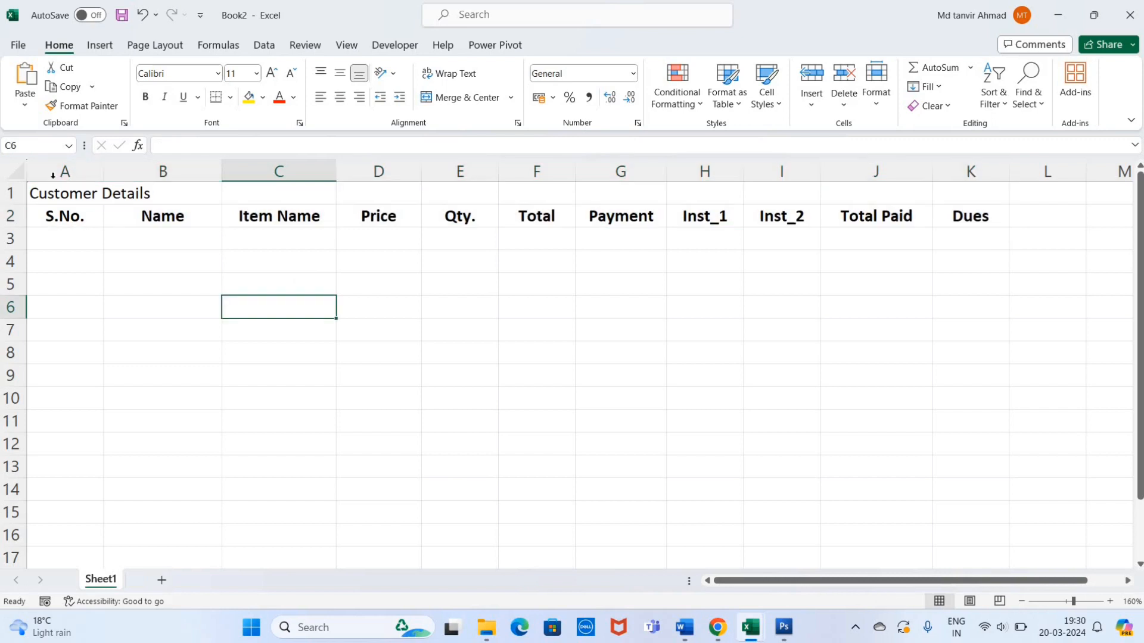
# Merge and center the title across A1:K1, enlarge it, make it bold and fill it yellow.
pyautogui.moveTo(51, 191); pyautogui.dragTo(964, 197)
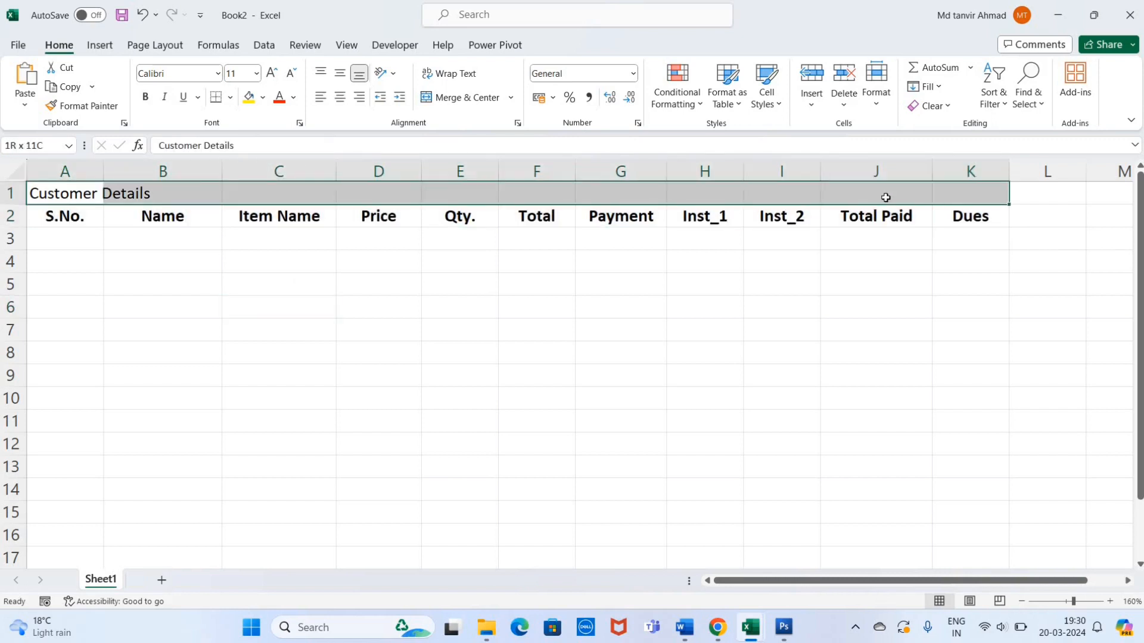
pyautogui.click(466, 98)
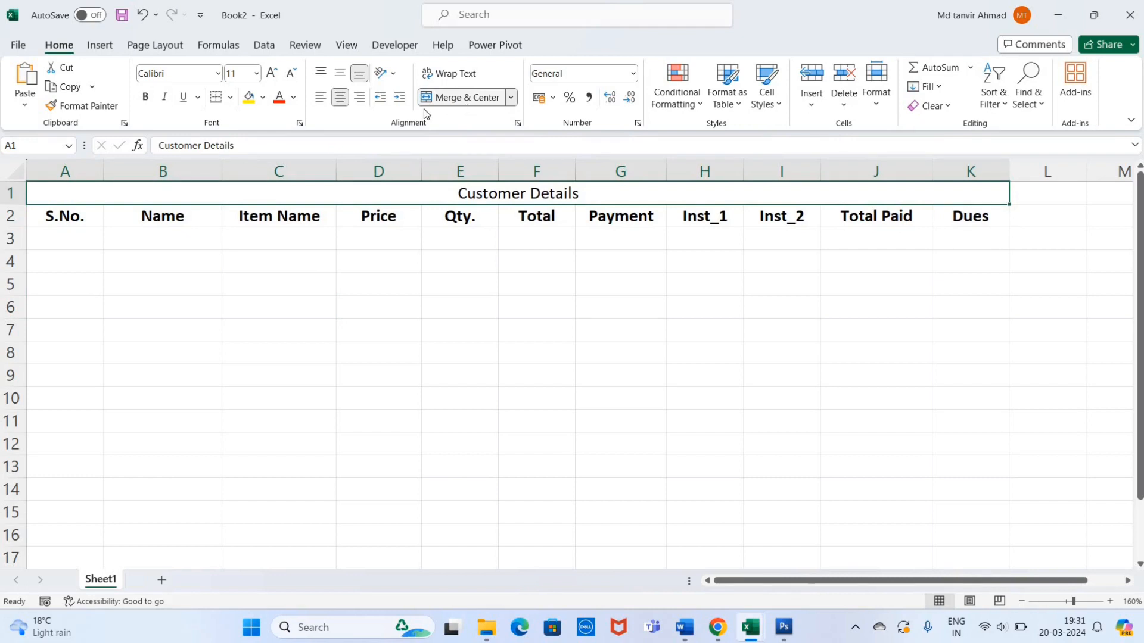
pyautogui.click(277, 76)
pyautogui.click(277, 77)
pyautogui.click(277, 77)
pyautogui.click(277, 77)
pyautogui.click(277, 77)
pyautogui.click(277, 77)
pyautogui.click(277, 77)
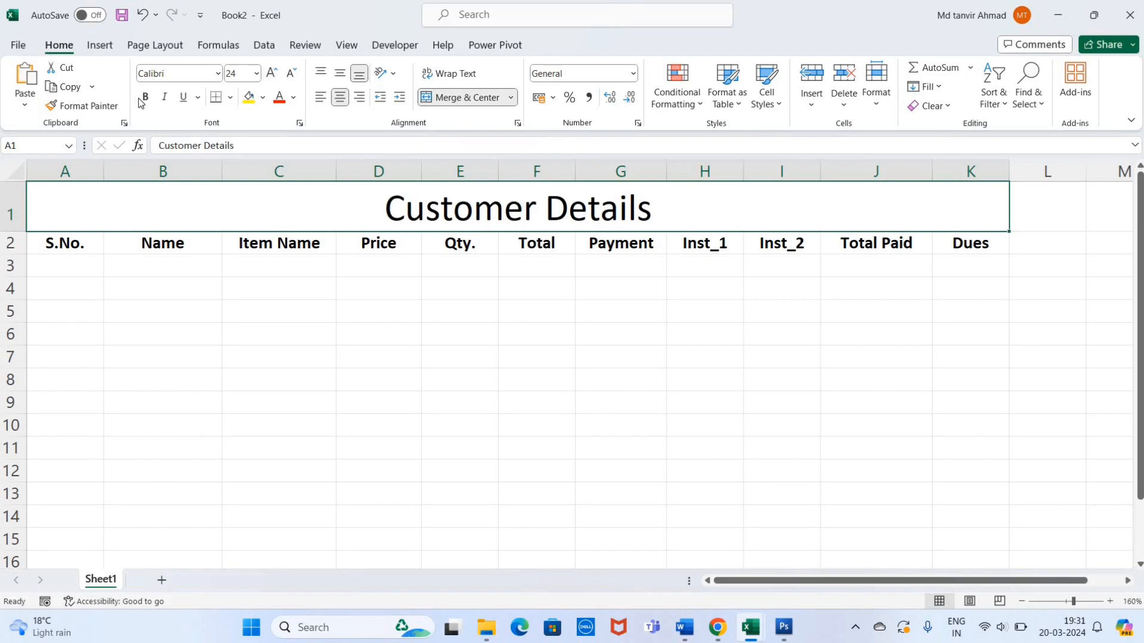
pyautogui.click(146, 99)
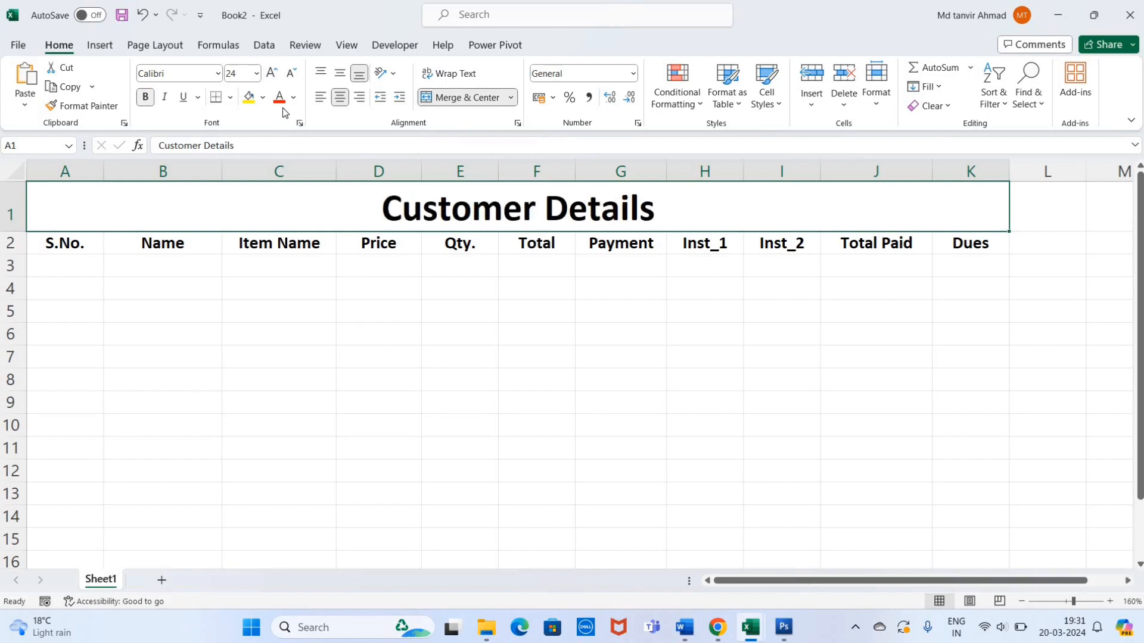
pyautogui.click(250, 103)
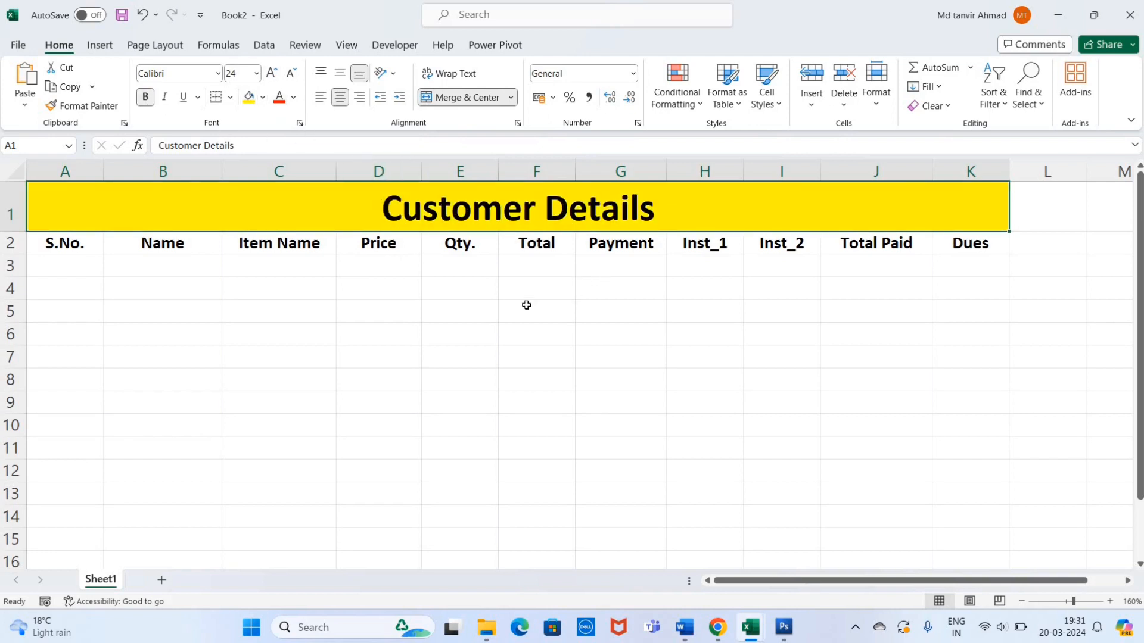
# Apply All Borders to the table range A1:K15 and narrow column A.
pyautogui.moveTo(464, 206); pyautogui.dragTo(463, 433)
pyautogui.scroll(1, 463, 433)
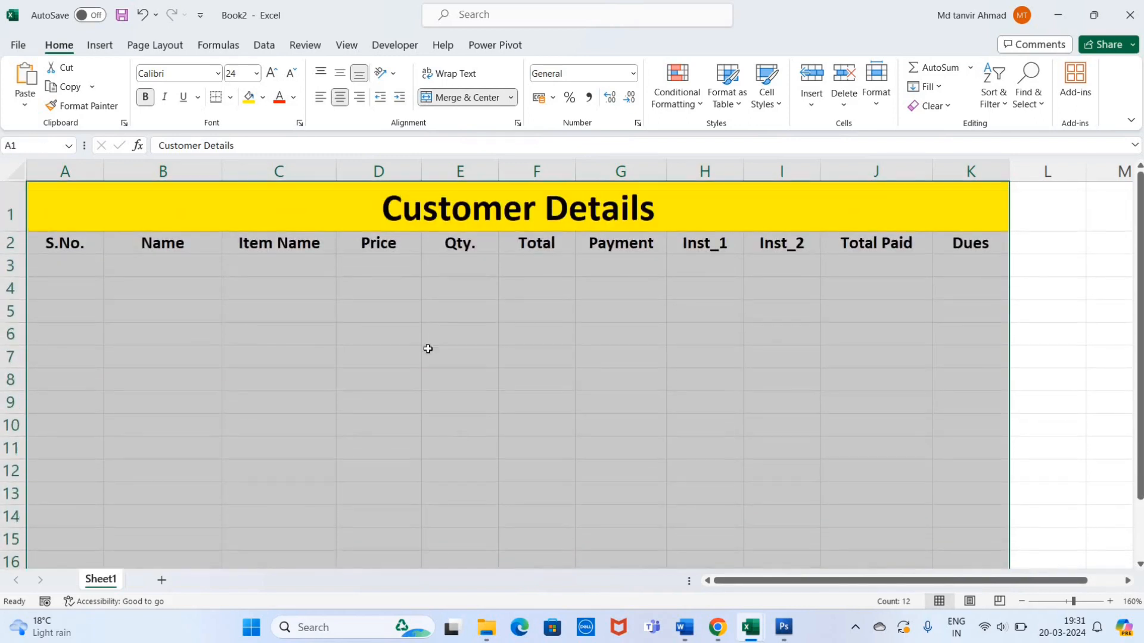
pyautogui.click(230, 99)
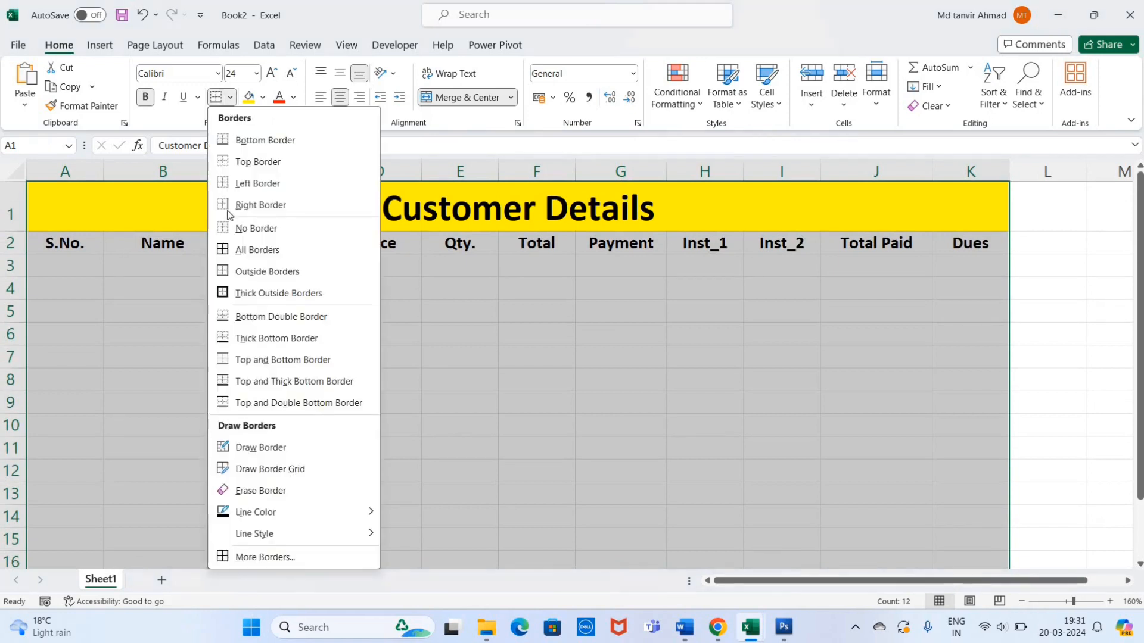
pyautogui.click(237, 248)
pyautogui.click(393, 314)
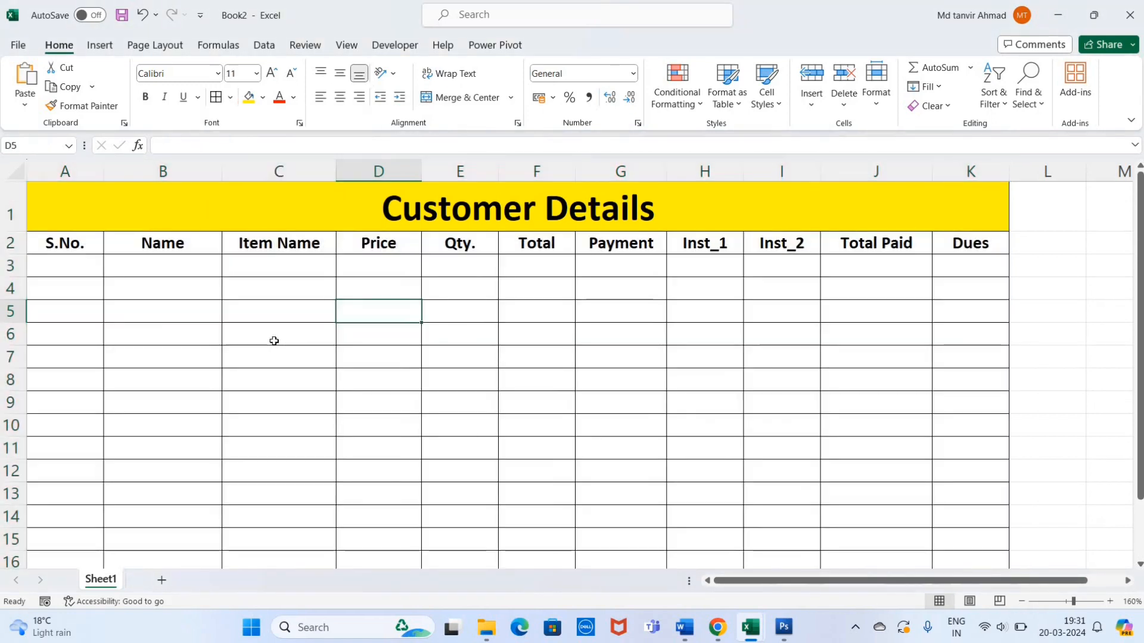
pyautogui.moveTo(94, 171); pyautogui.dragTo(89, 172)
pyautogui.click(177, 285)
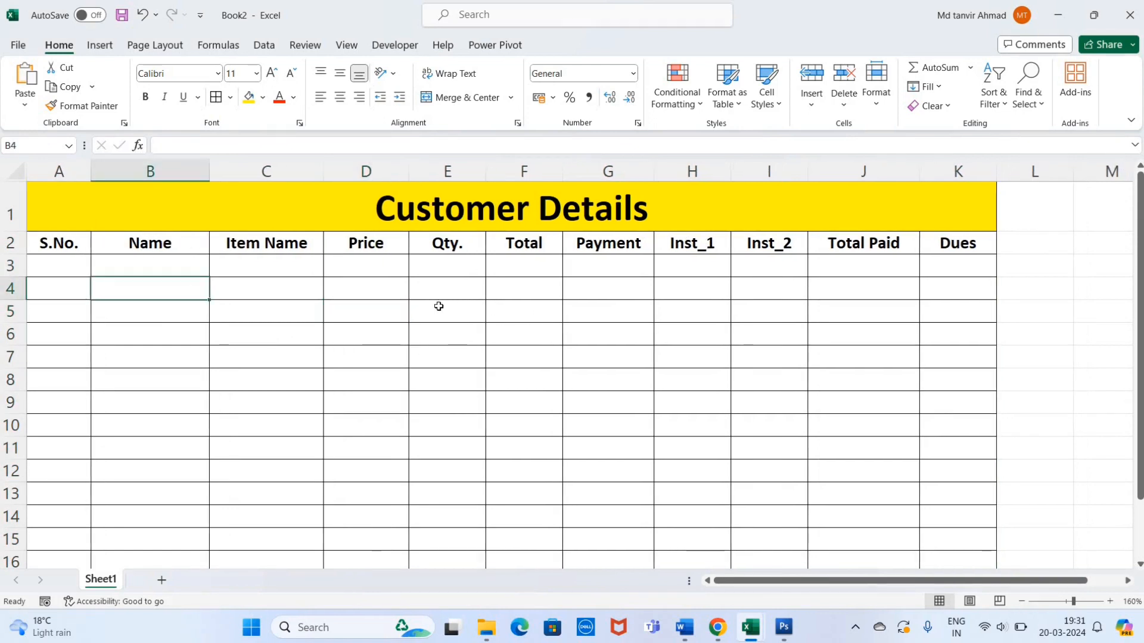
# Enter serial 1, the customer's name and item Keyboard in A3:C3.
pyautogui.click(50, 259)
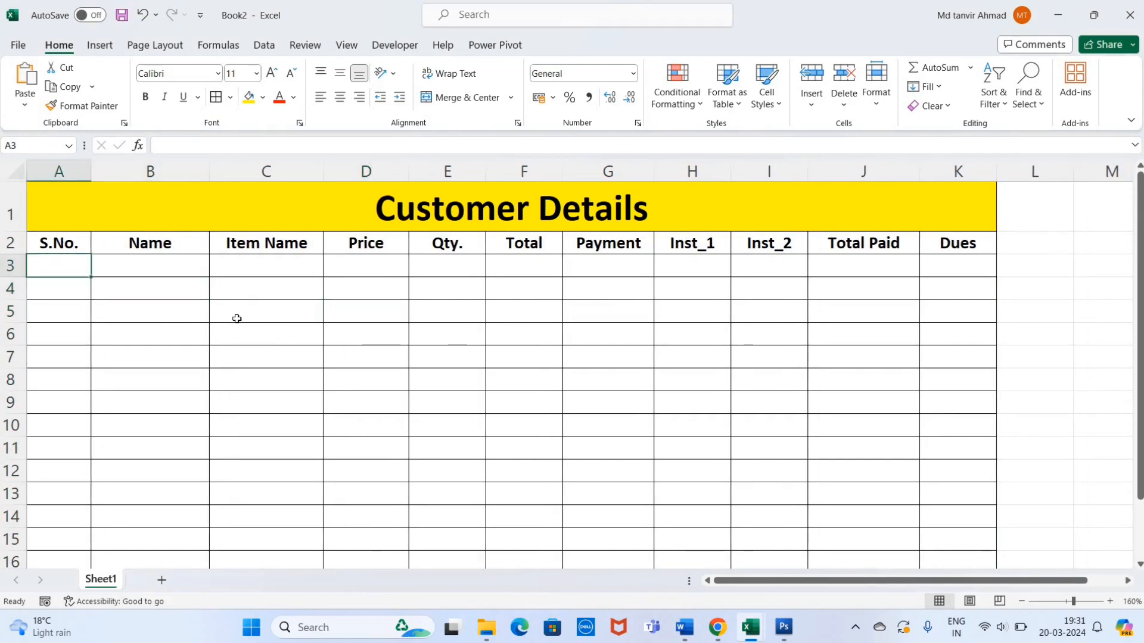
pyautogui.write('1')
pyautogui.press('Tab')
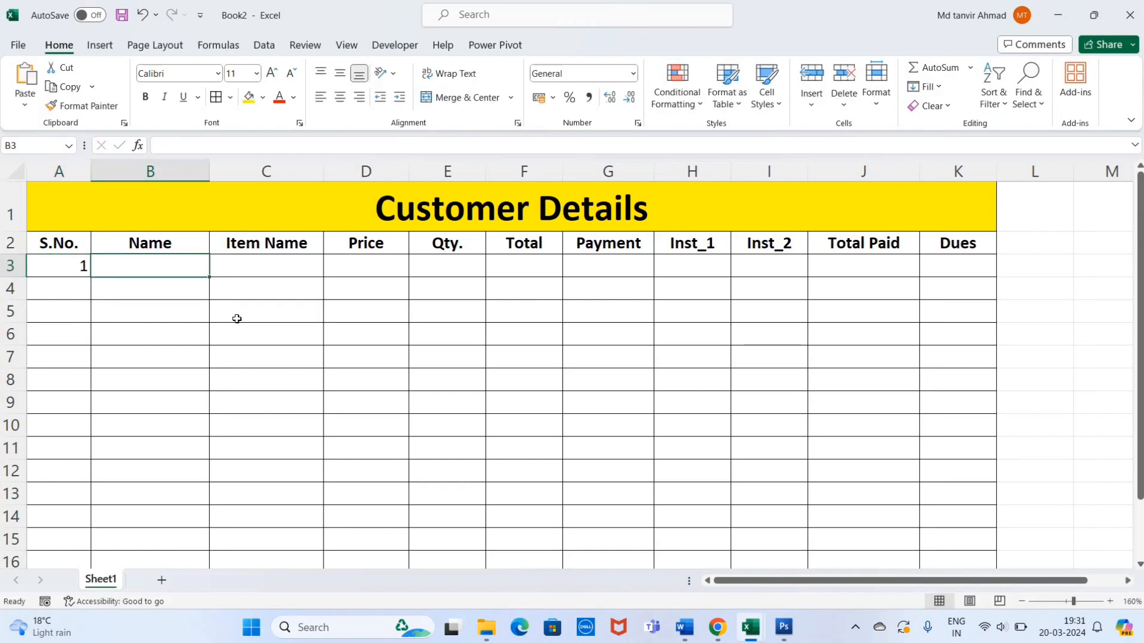
pyautogui.write('A')
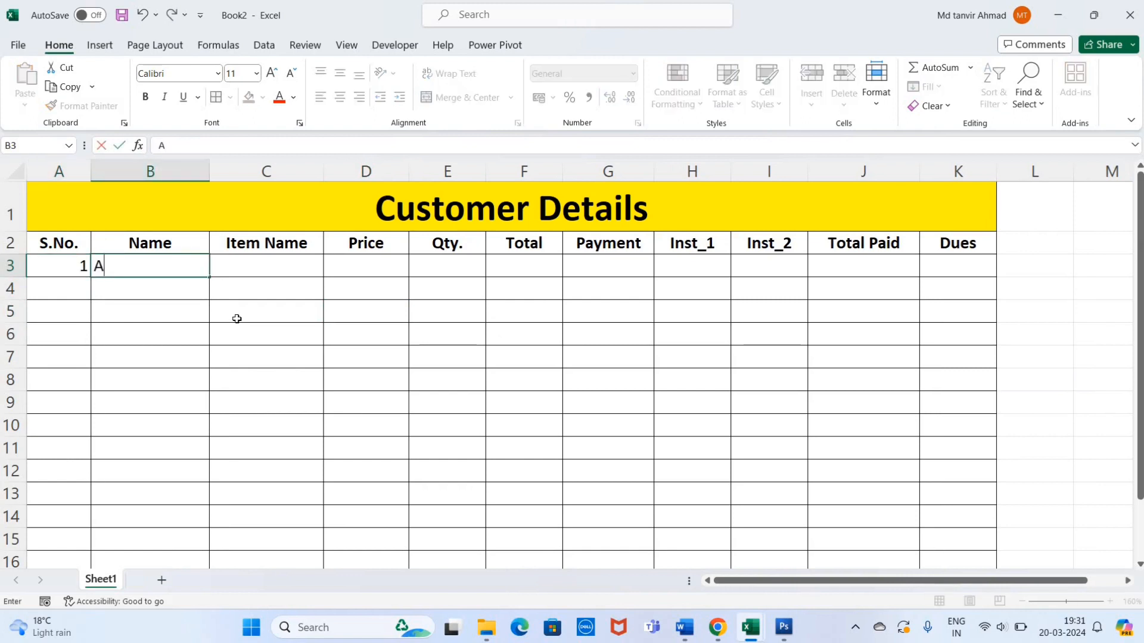
pyautogui.write('man Kumar')
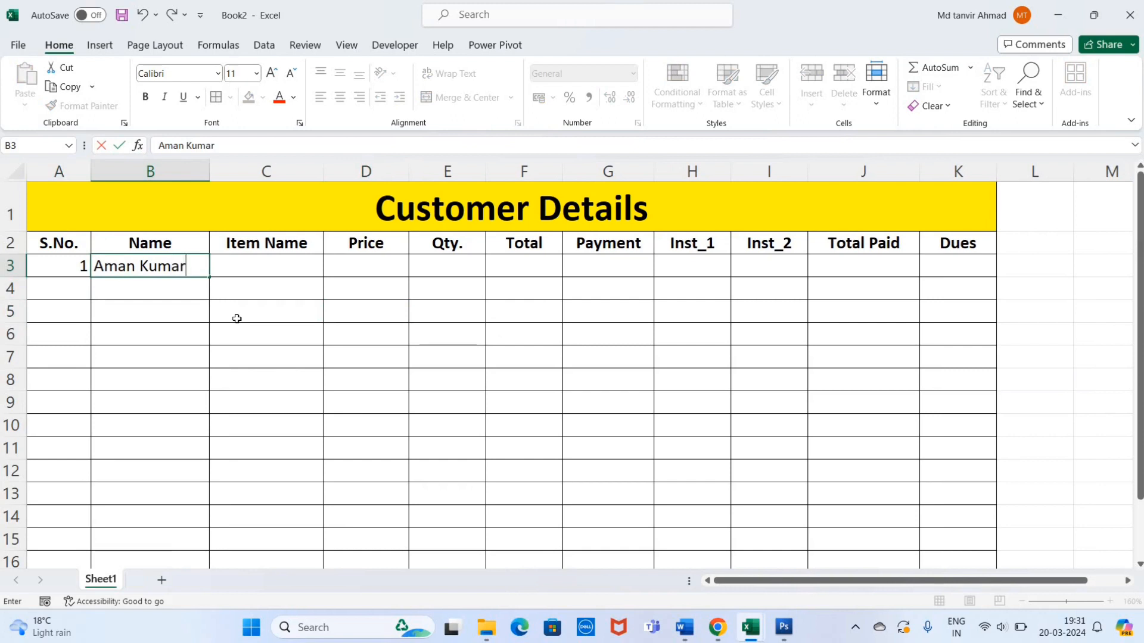
pyautogui.press('Tab')
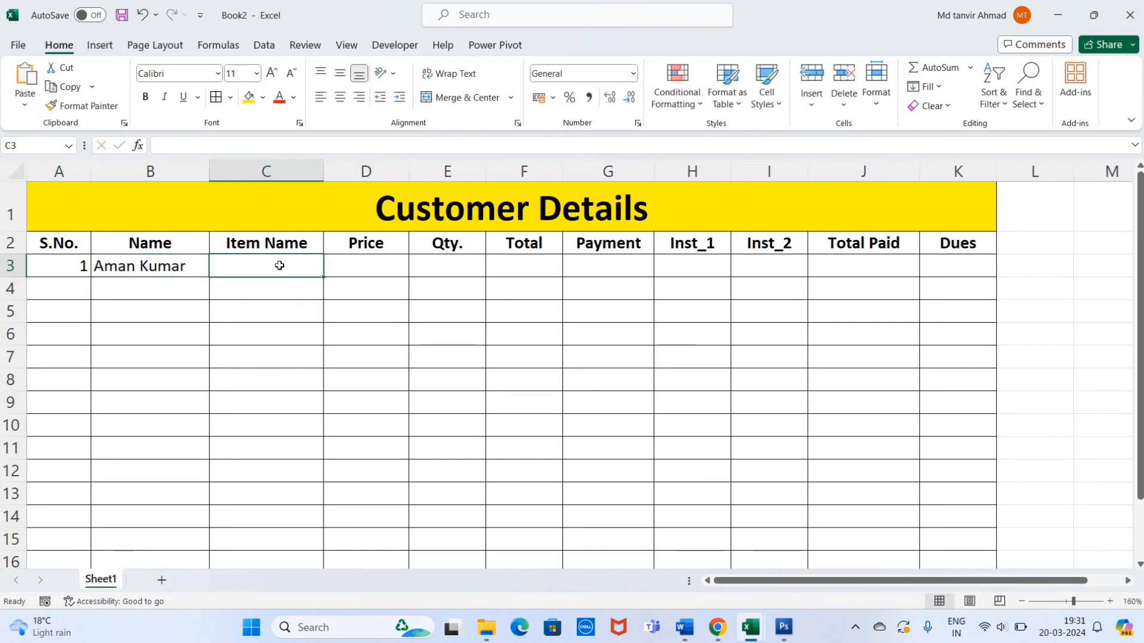
pyautogui.write('Keyboa')
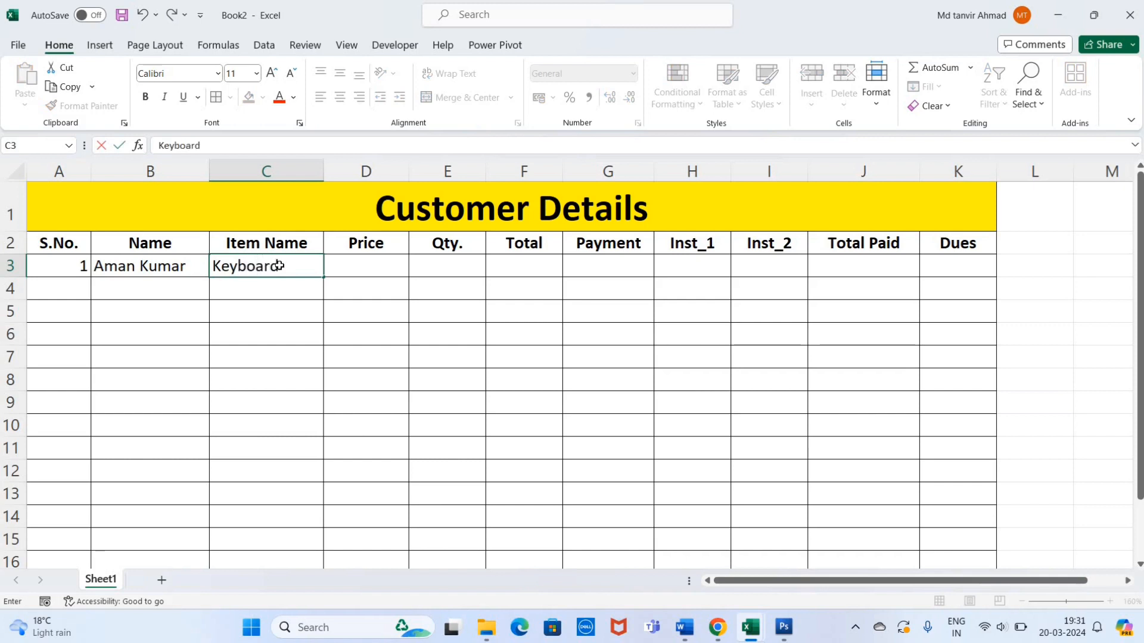
pyautogui.write('rd')
pyautogui.press('Tab')
# Enter price 350 in D3 and quantity 3 in E3, then select the Total cell F3.
pyautogui.click(243, 273)
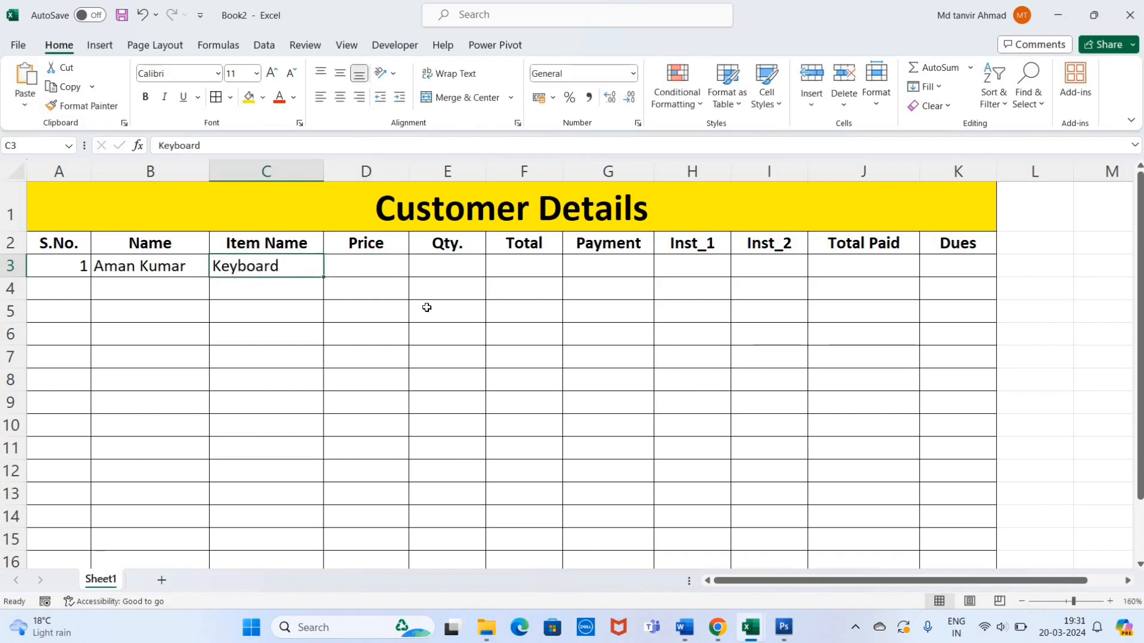
pyautogui.press('Tab')
pyautogui.write('350')
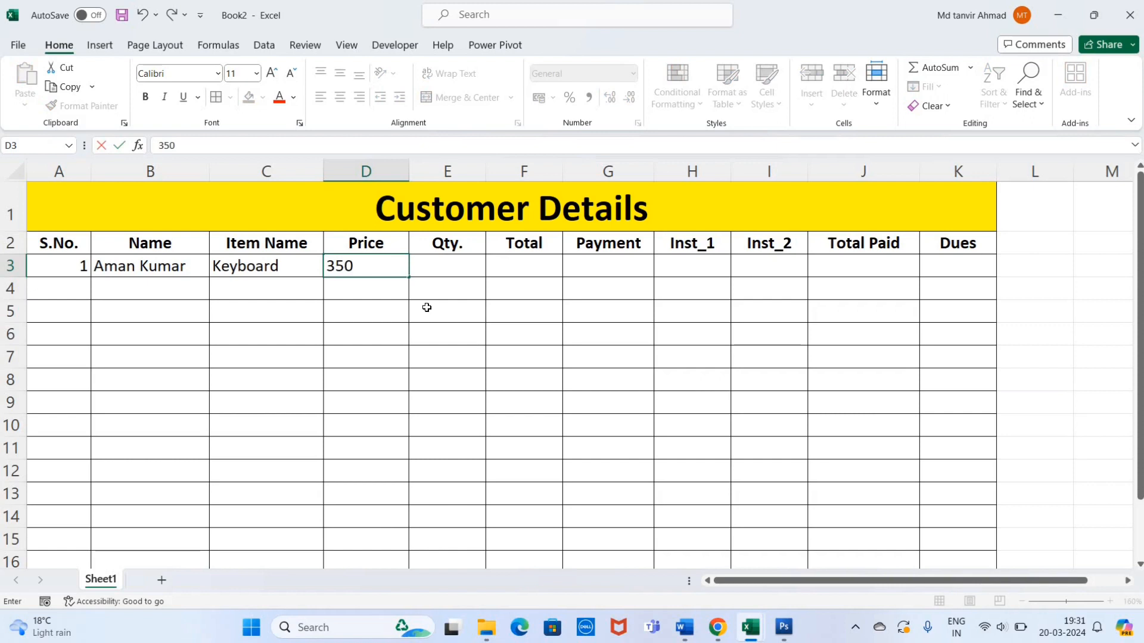
pyautogui.press('Return')
pyautogui.click(457, 273)
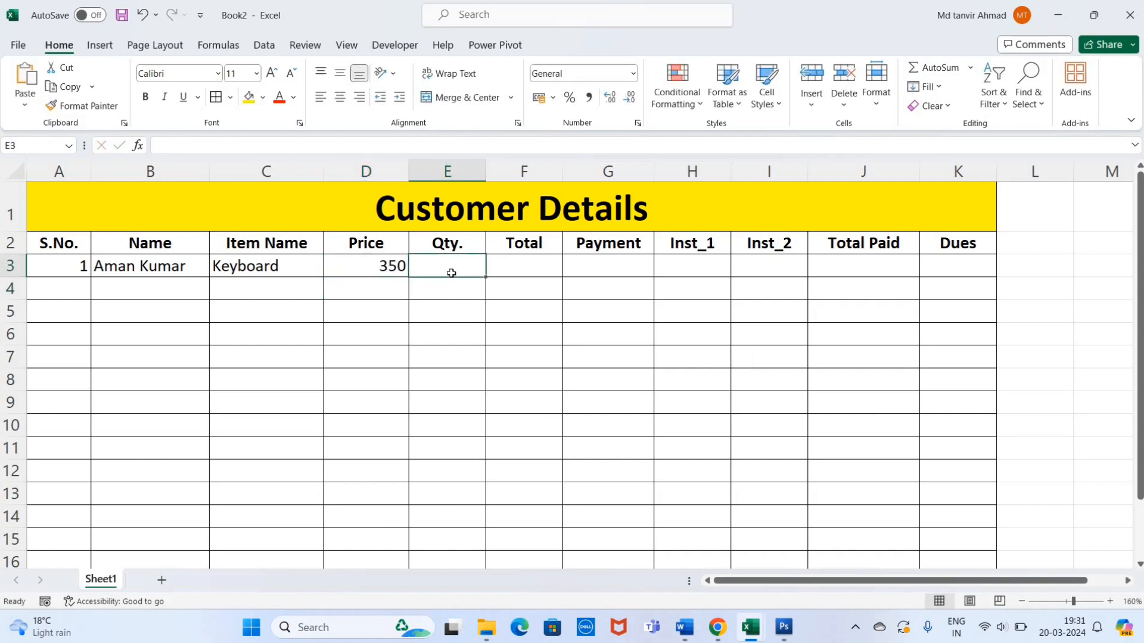
pyautogui.write('3')
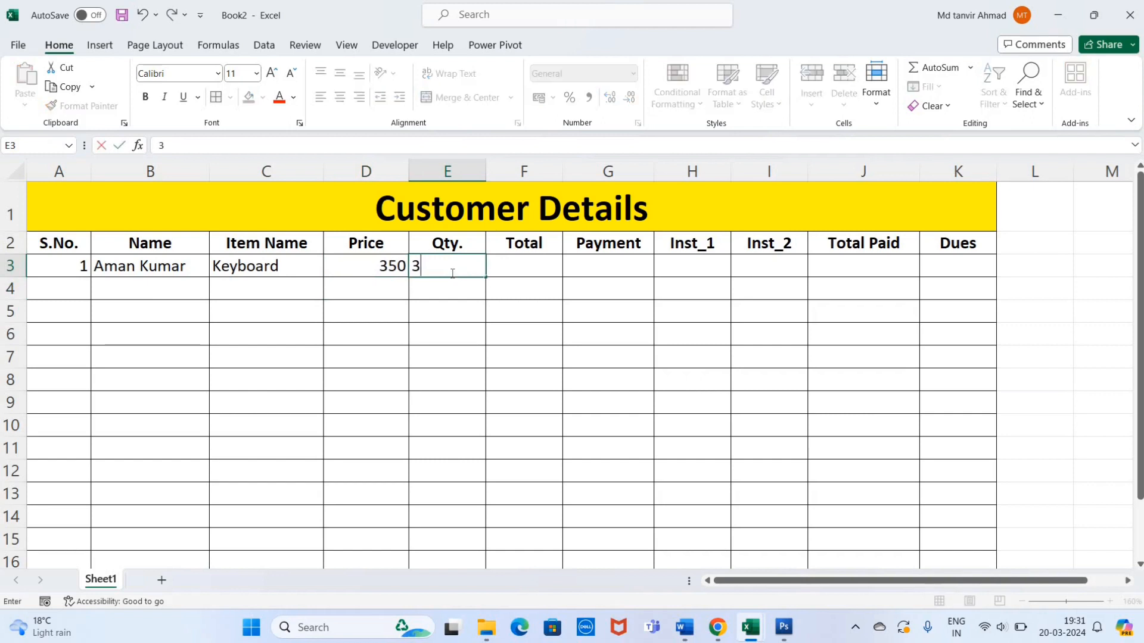
pyautogui.press('Return')
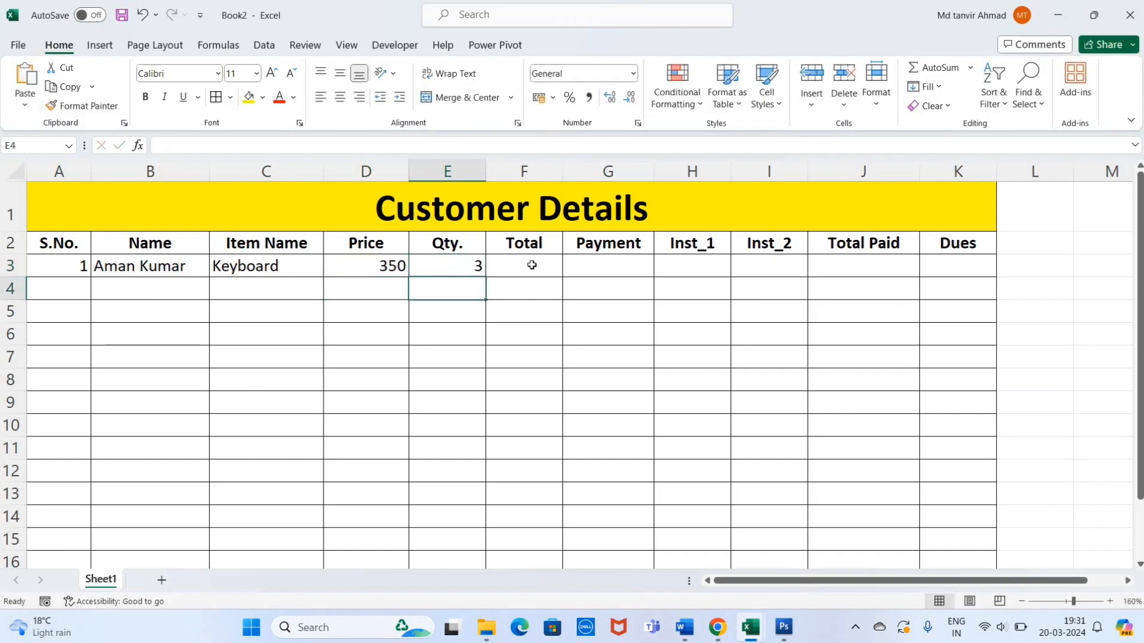
pyautogui.click(532, 265)
pyautogui.click(390, 265)
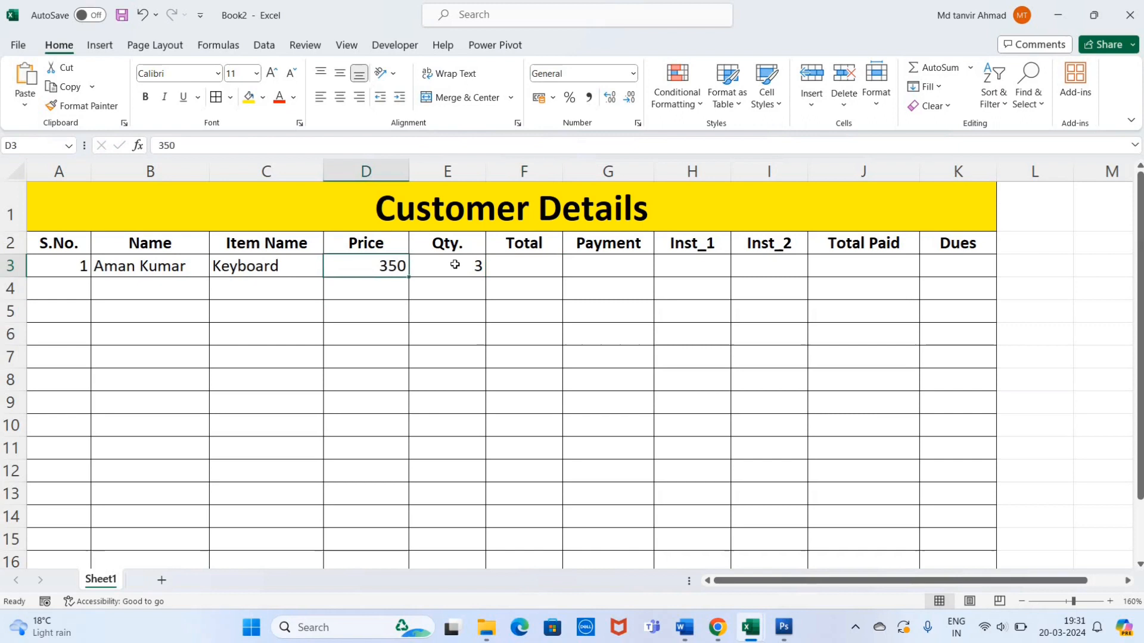
pyautogui.click(454, 264)
pyautogui.click(522, 273)
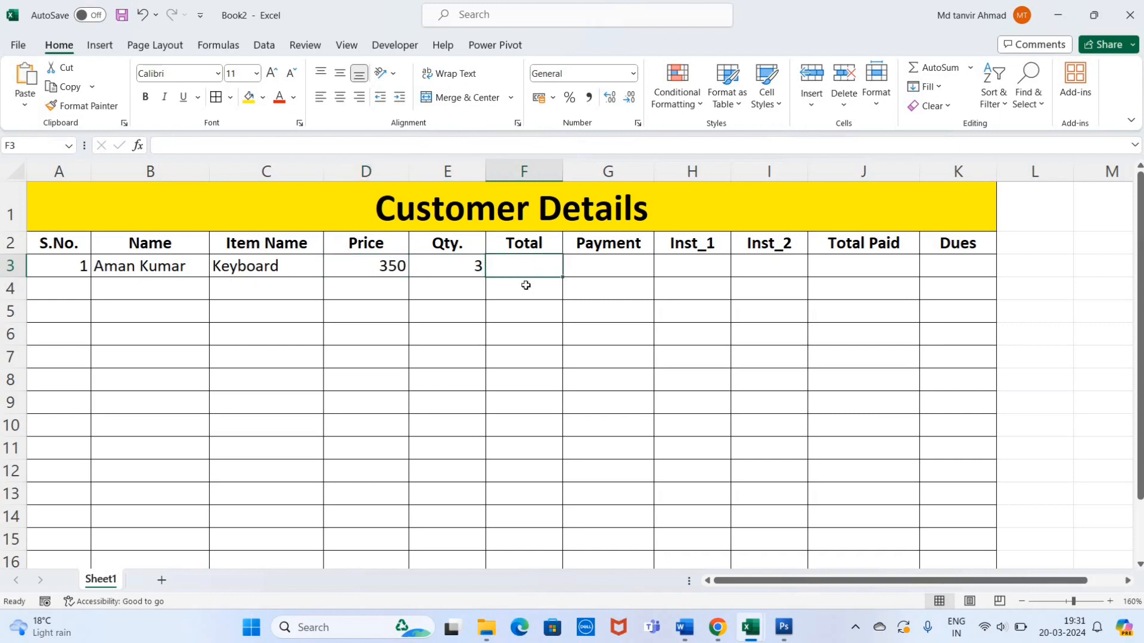
# Enter =D3*E3 in F3 so the first Total shows 1050.
pyautogui.write('=')
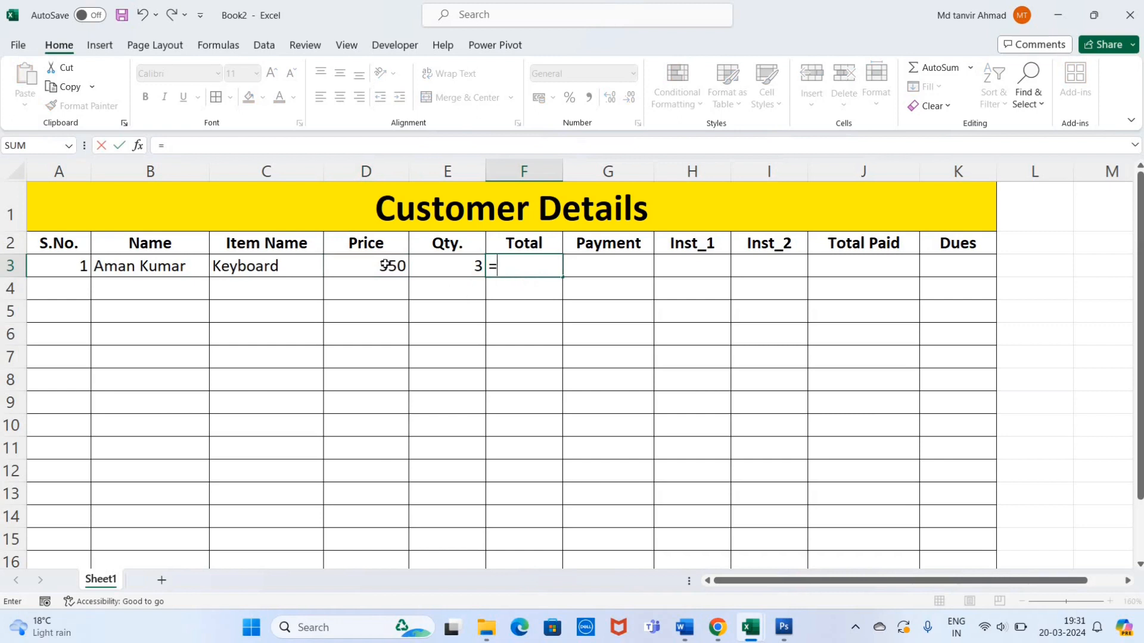
pyautogui.click(384, 265)
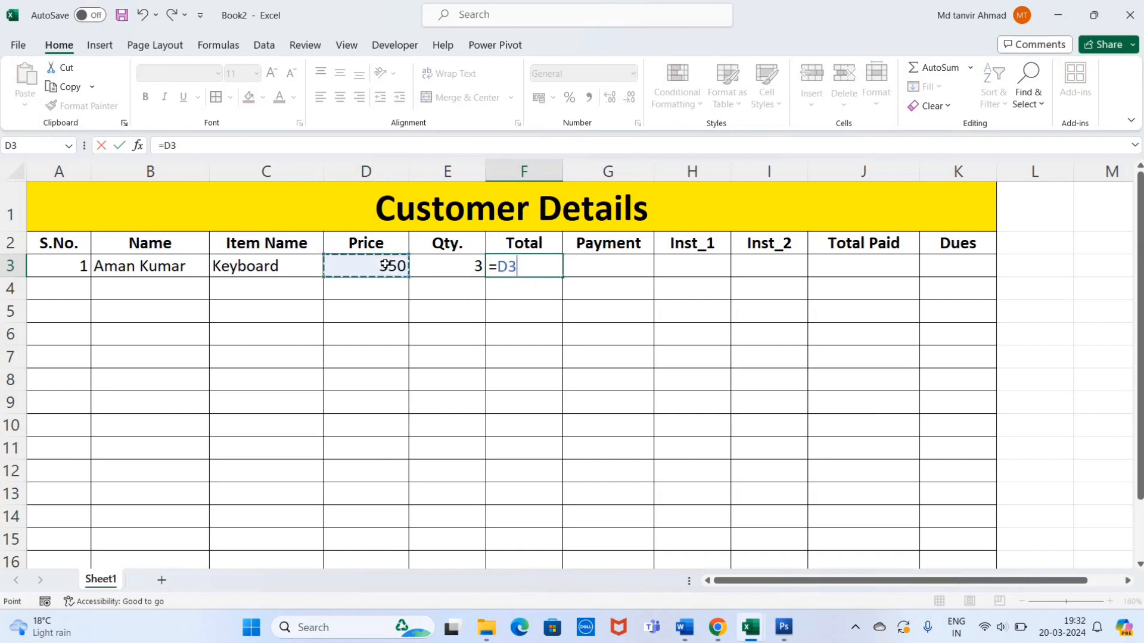
pyautogui.write('*')
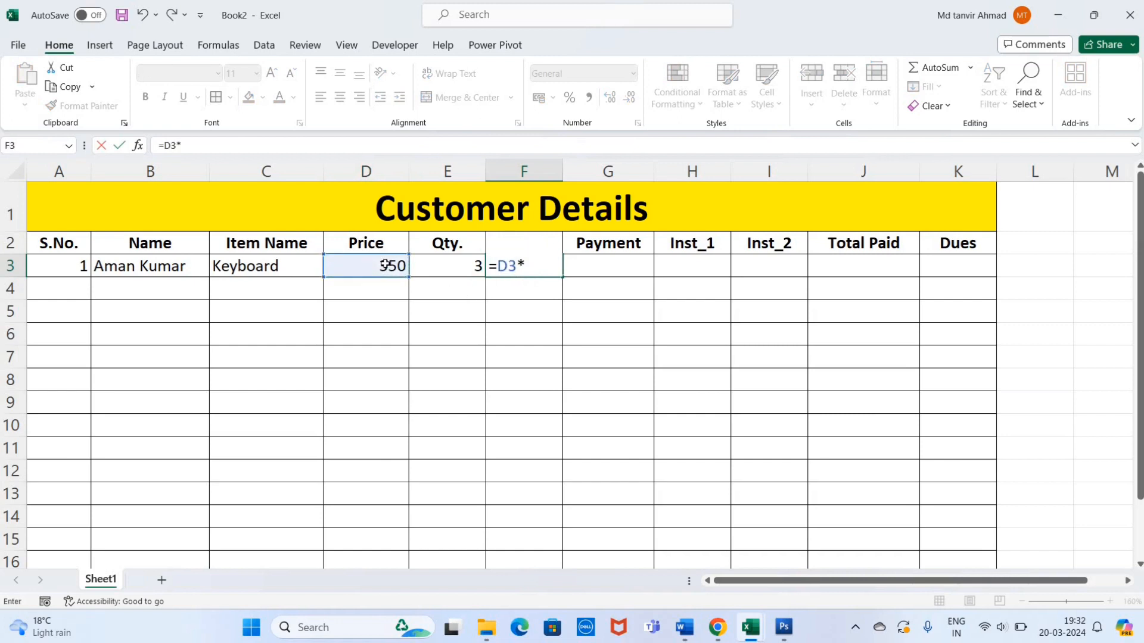
pyautogui.click(467, 274)
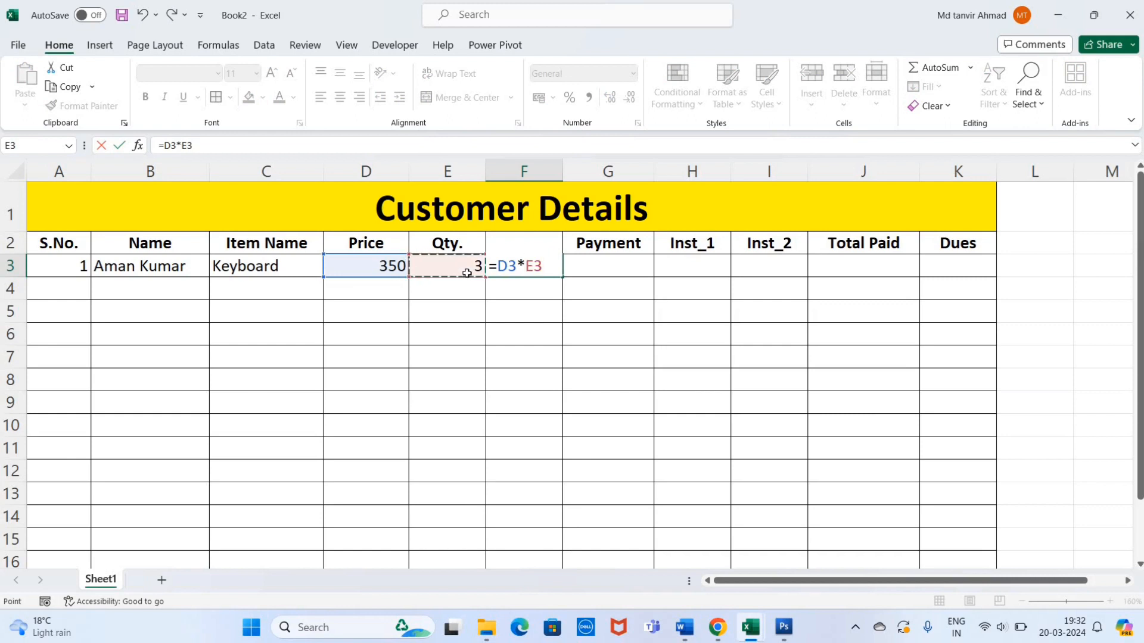
pyautogui.hotkey('ctrl', 'Return')
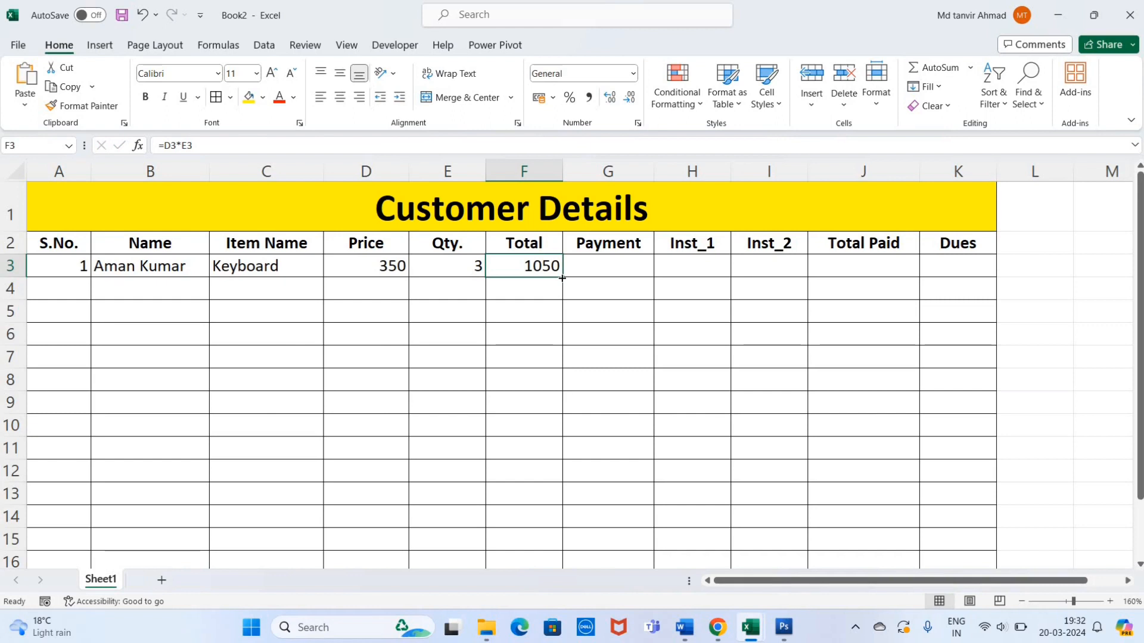
# Fill the Total formula down from F3 through F19.
pyautogui.moveTo(562, 284); pyautogui.dragTo(575, 536)
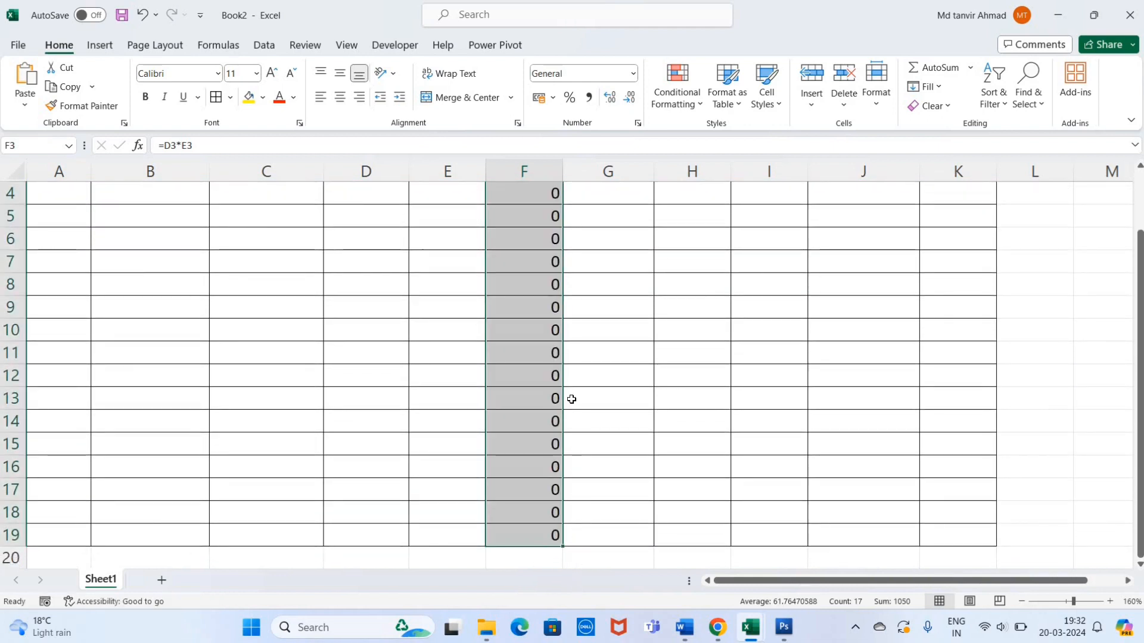
pyautogui.scroll(1, 560, 337)
pyautogui.click(594, 275)
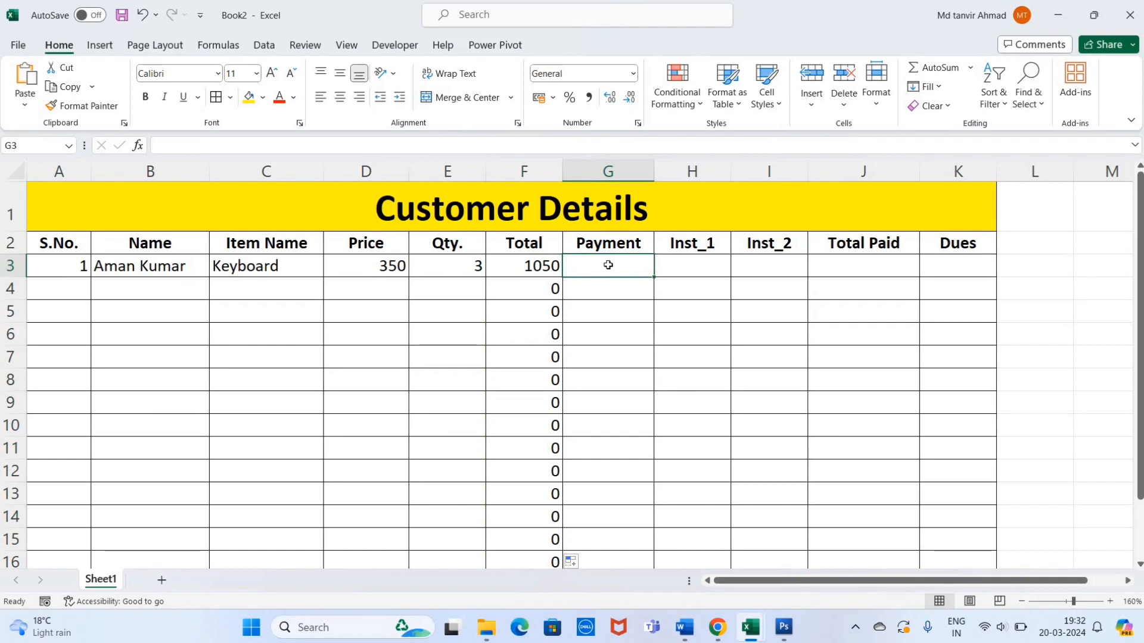
# Enter the first customer's payment of 500 in G3.
pyautogui.write('500')
pyautogui.press('Return')
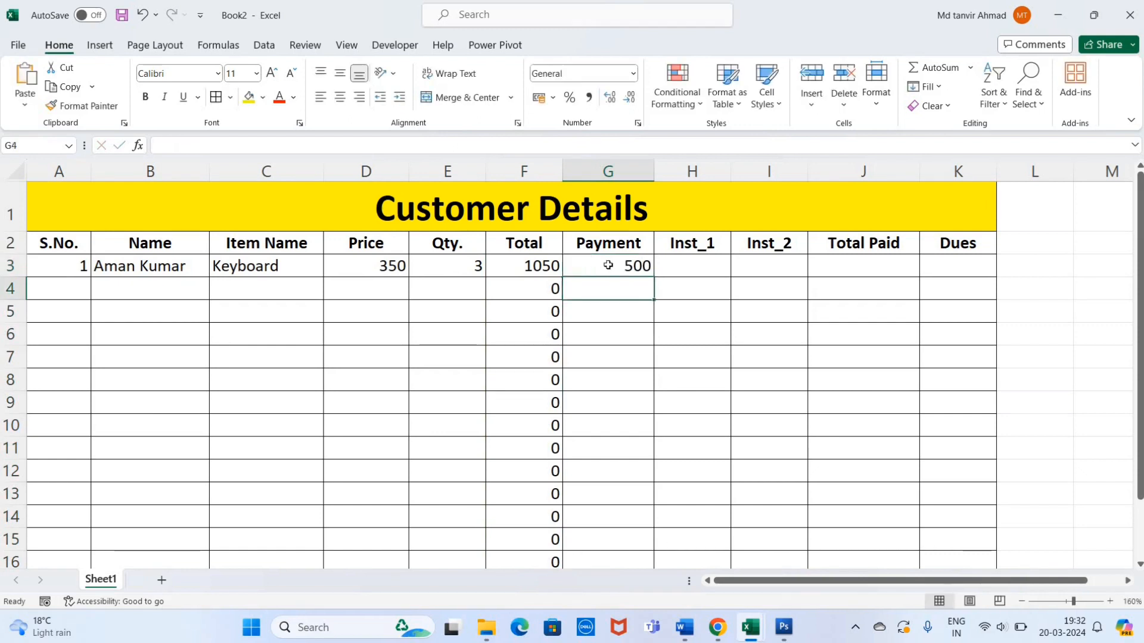
pyautogui.click(701, 266)
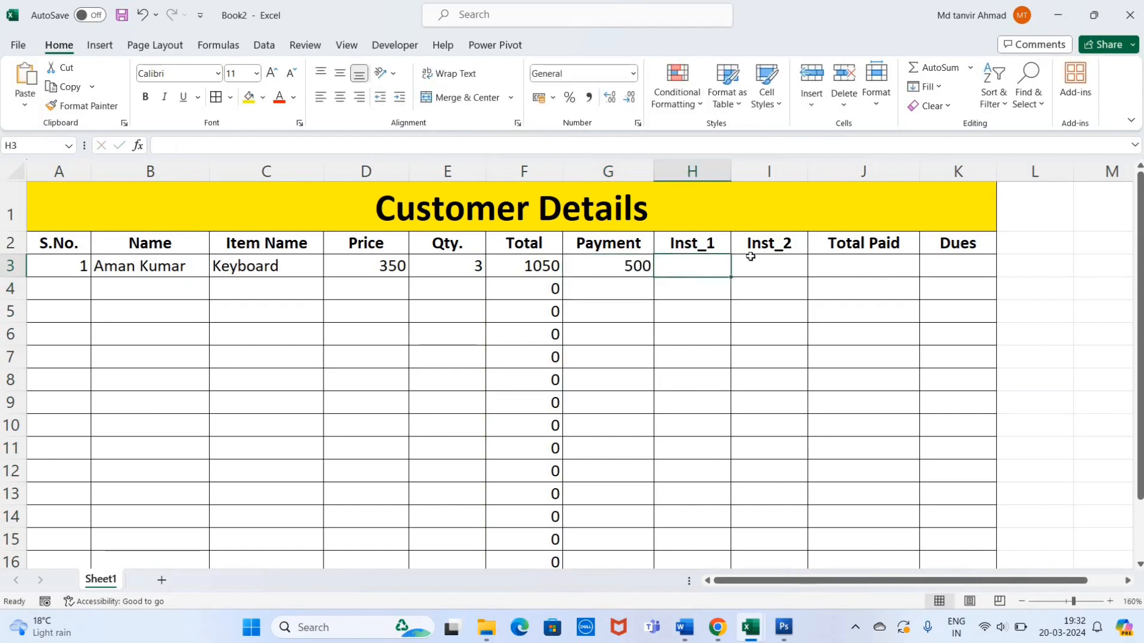
pyautogui.click(754, 260)
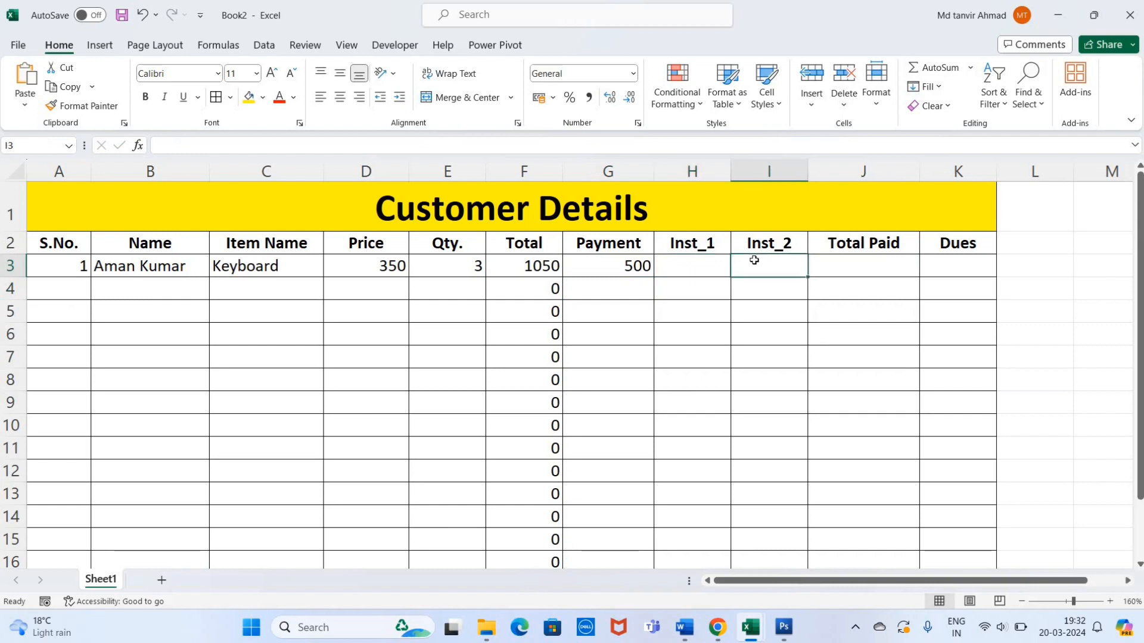
# Enter =SUM(G3:I3) in J3 so Total Paid shows 500.
pyautogui.click(854, 266)
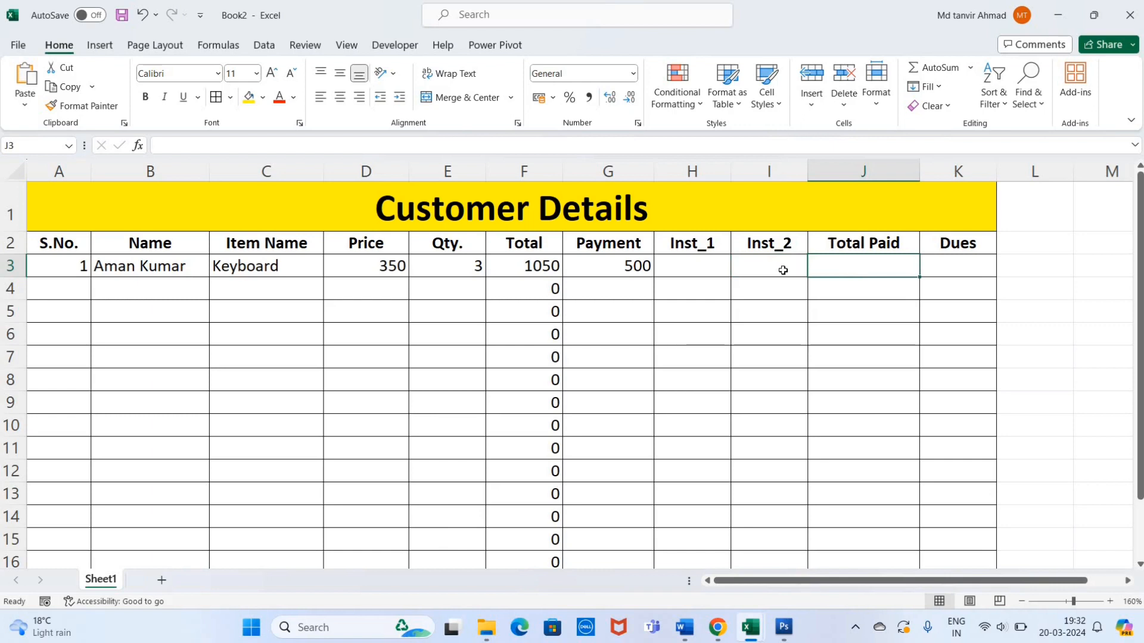
pyautogui.write('=sum')
pyautogui.press('Tab')
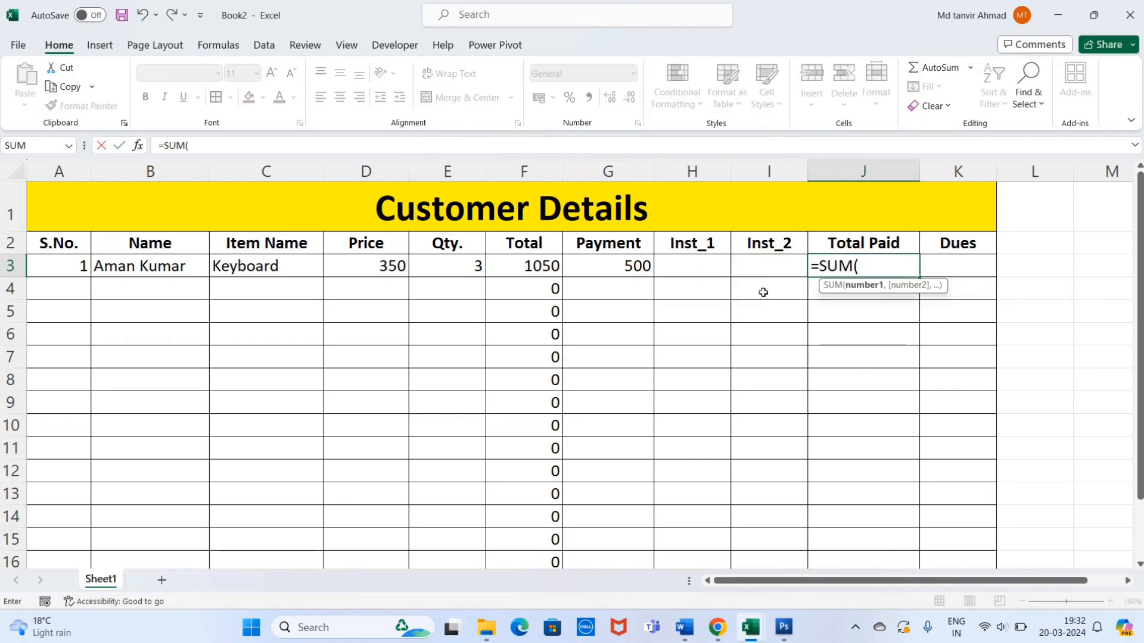
pyautogui.click(590, 266)
pyautogui.moveTo(661, 266); pyautogui.dragTo(743, 268)
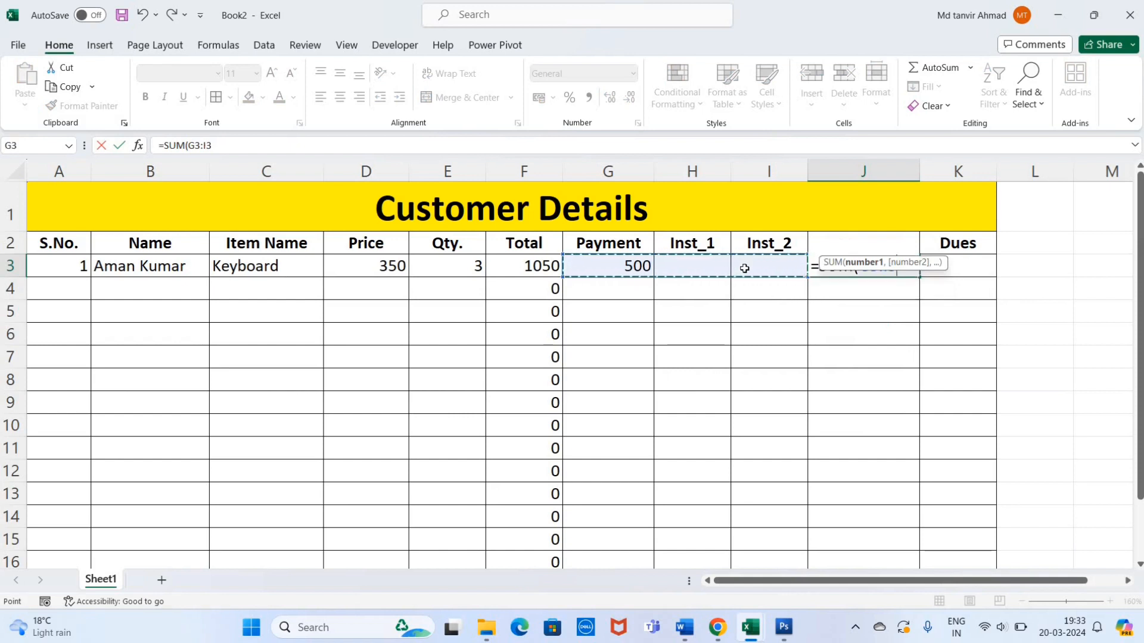
pyautogui.write(')')
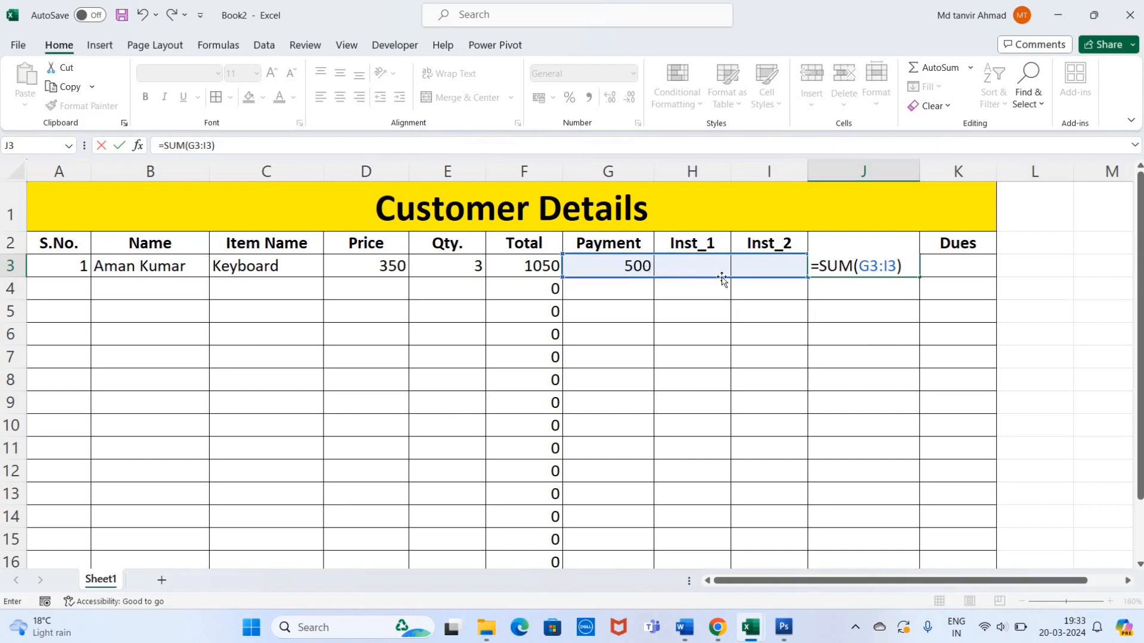
pyautogui.press('Return')
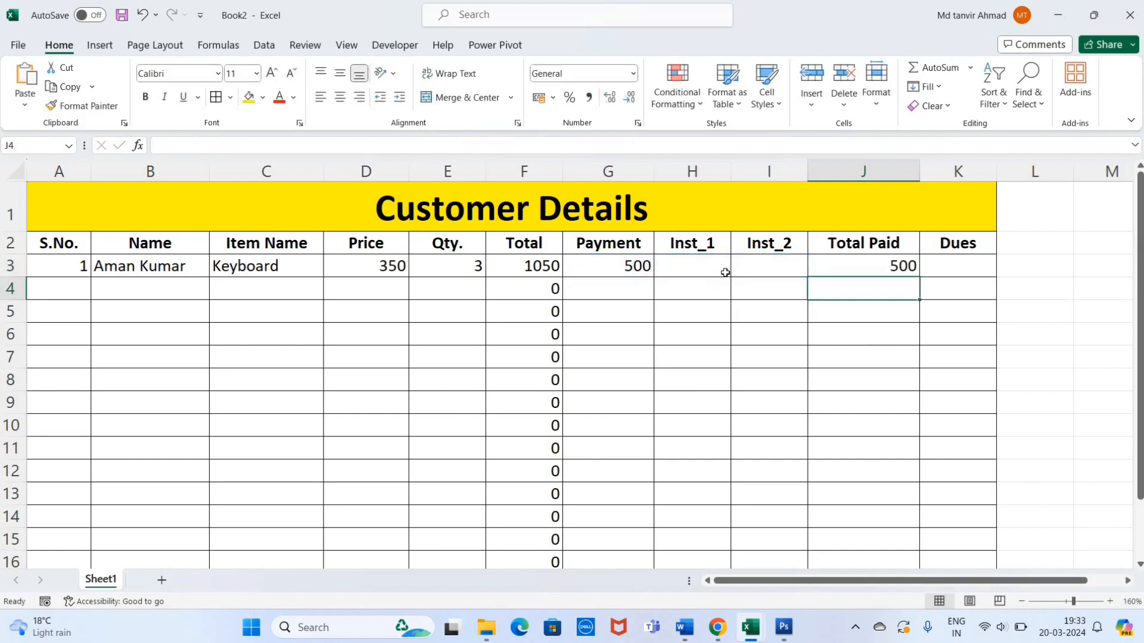
# Fill the Total Paid formula from J3 down to row 19.
pyautogui.click(871, 271)
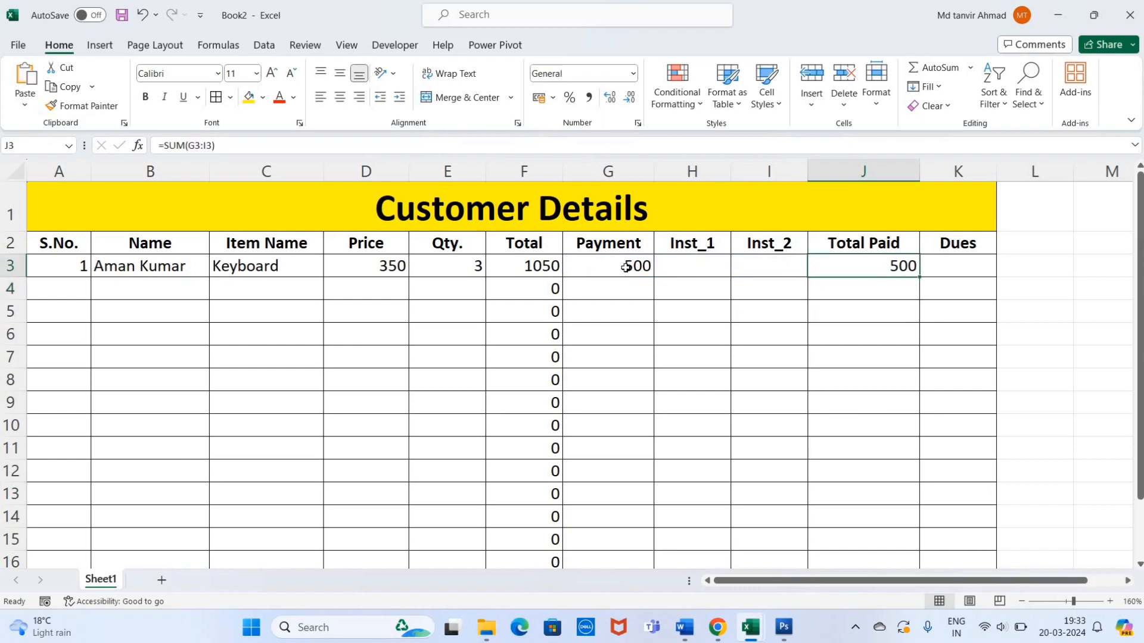
pyautogui.click(626, 268)
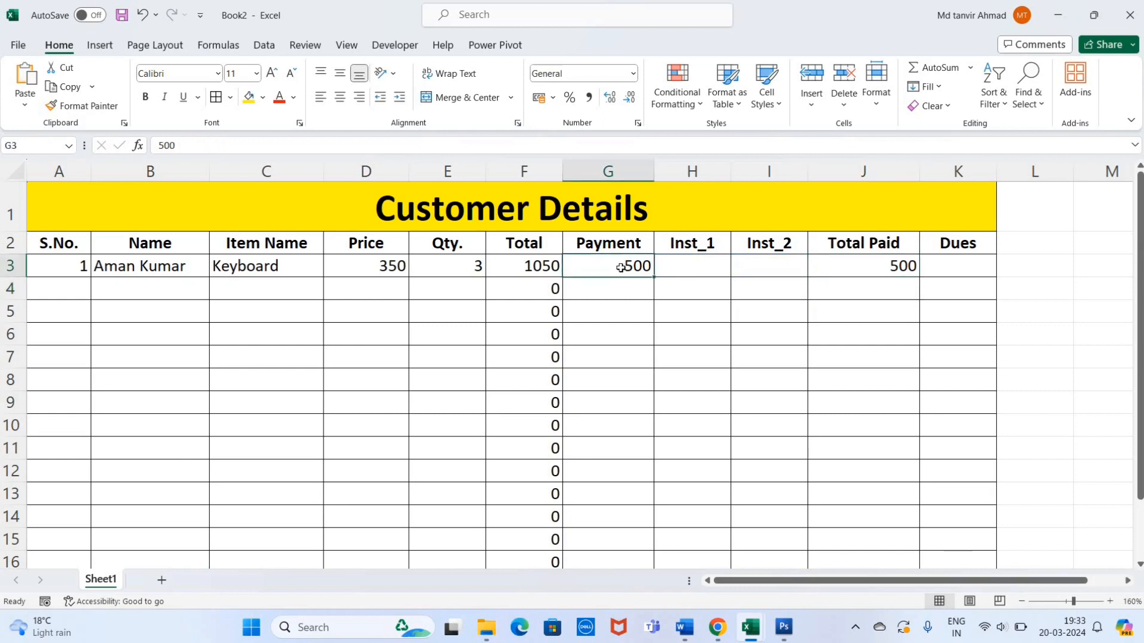
pyautogui.click(914, 276)
pyautogui.moveTo(920, 278); pyautogui.dragTo(921, 390)
pyautogui.scroll(2, 956, 352)
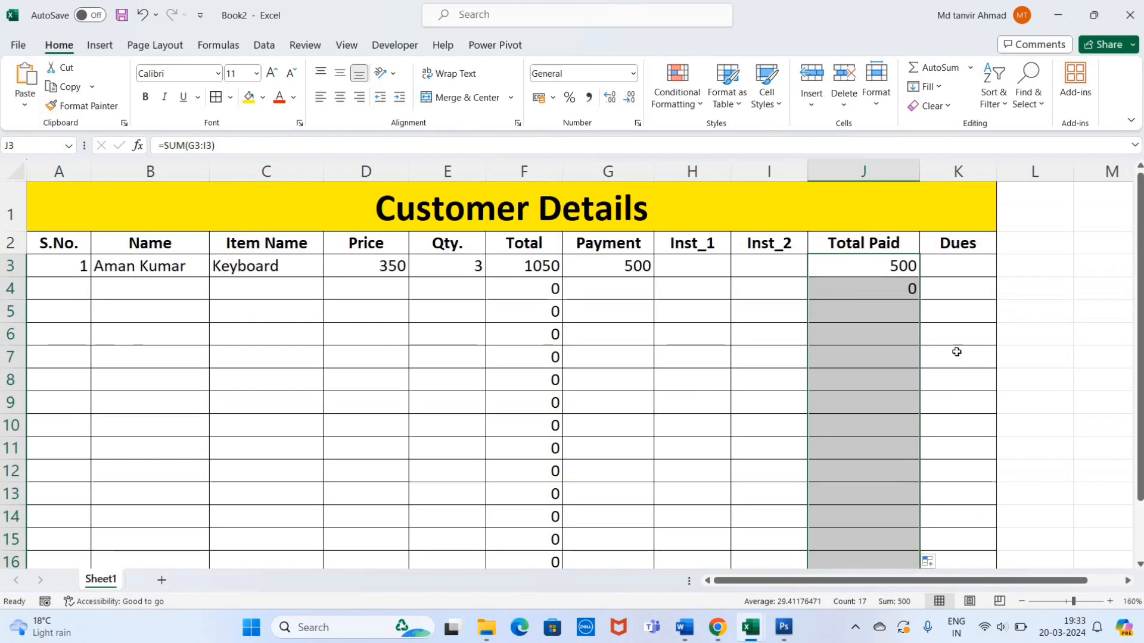
pyautogui.click(930, 272)
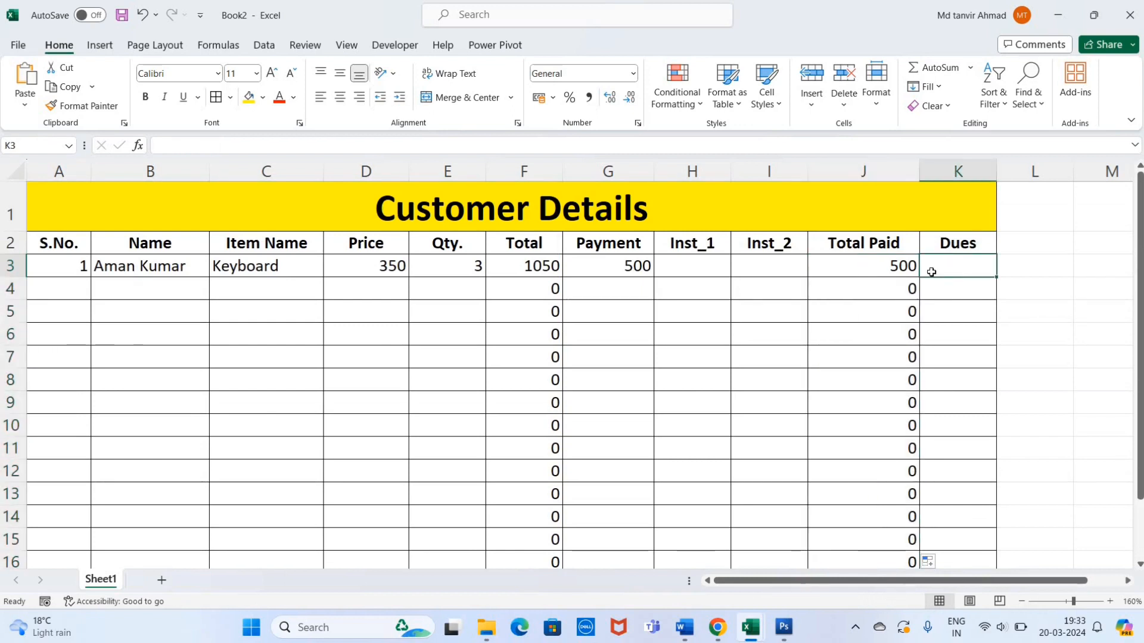
# Enter =F3-J3 in K3 so the first customer's Dues show 550.
pyautogui.click(623, 265)
pyautogui.click(548, 266)
pyautogui.click(633, 265)
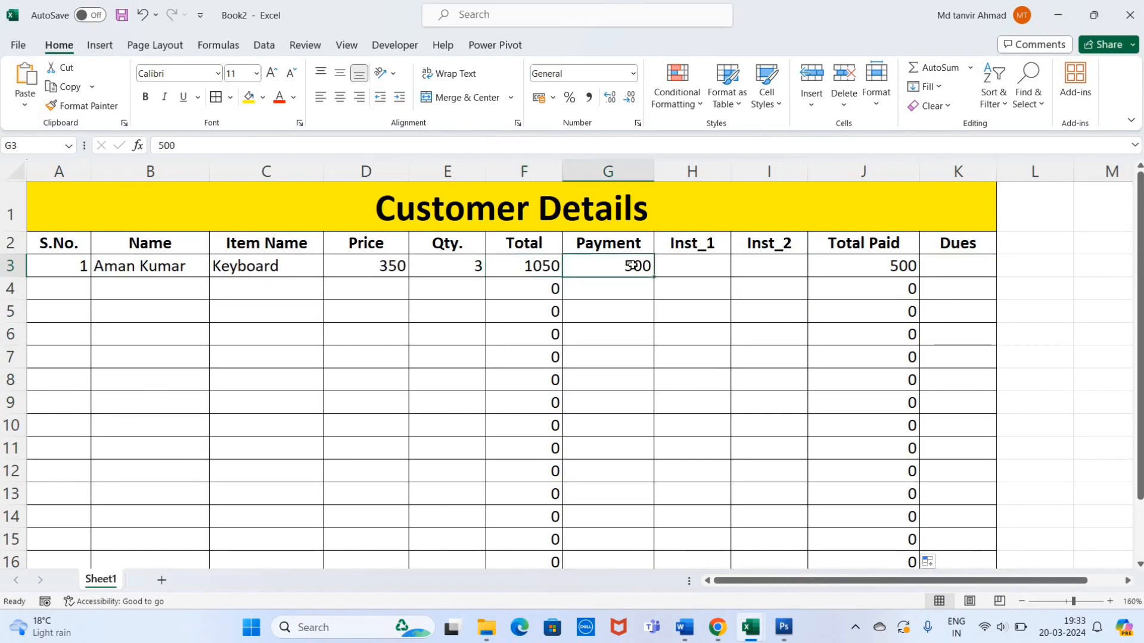
pyautogui.click(964, 264)
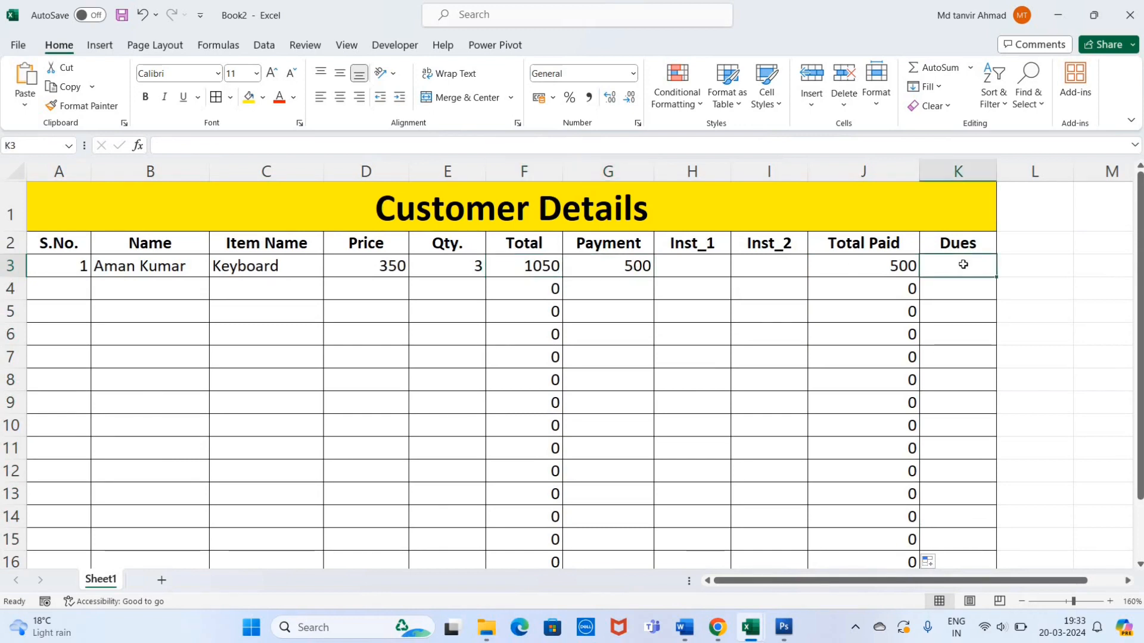
pyautogui.write('=')
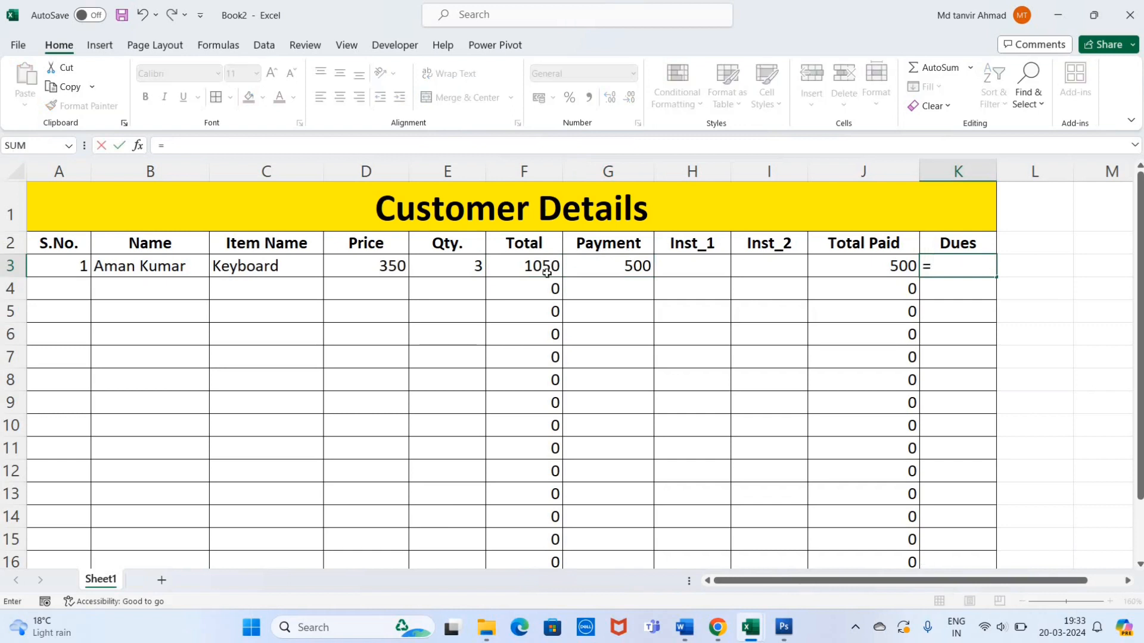
pyautogui.click(516, 268)
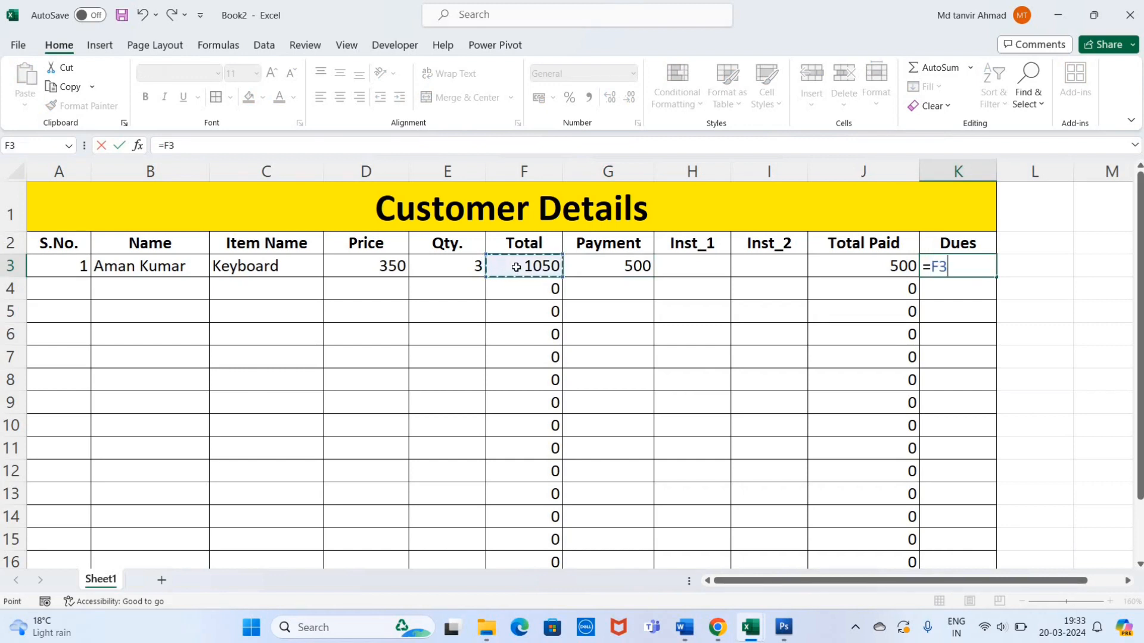
pyautogui.write('-')
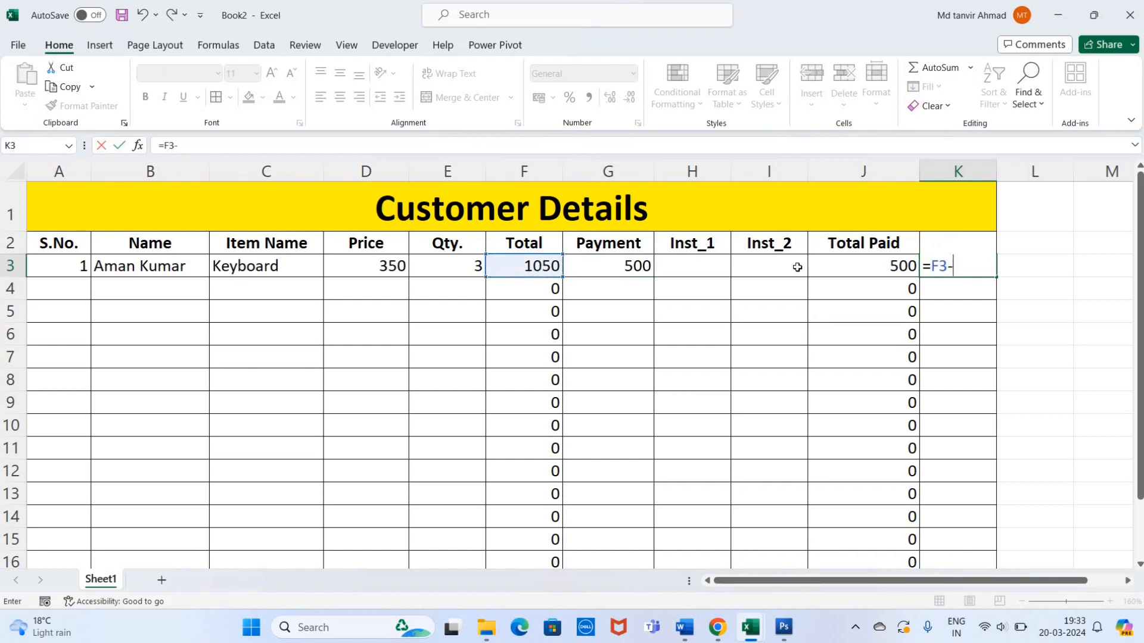
pyautogui.click(840, 266)
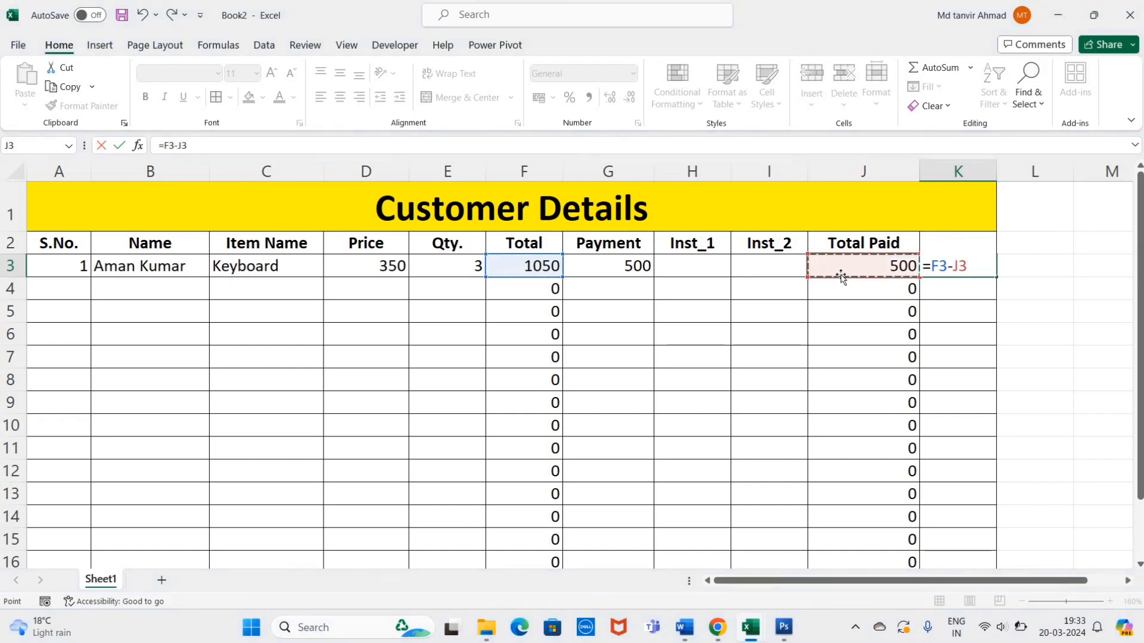
pyautogui.press('Return')
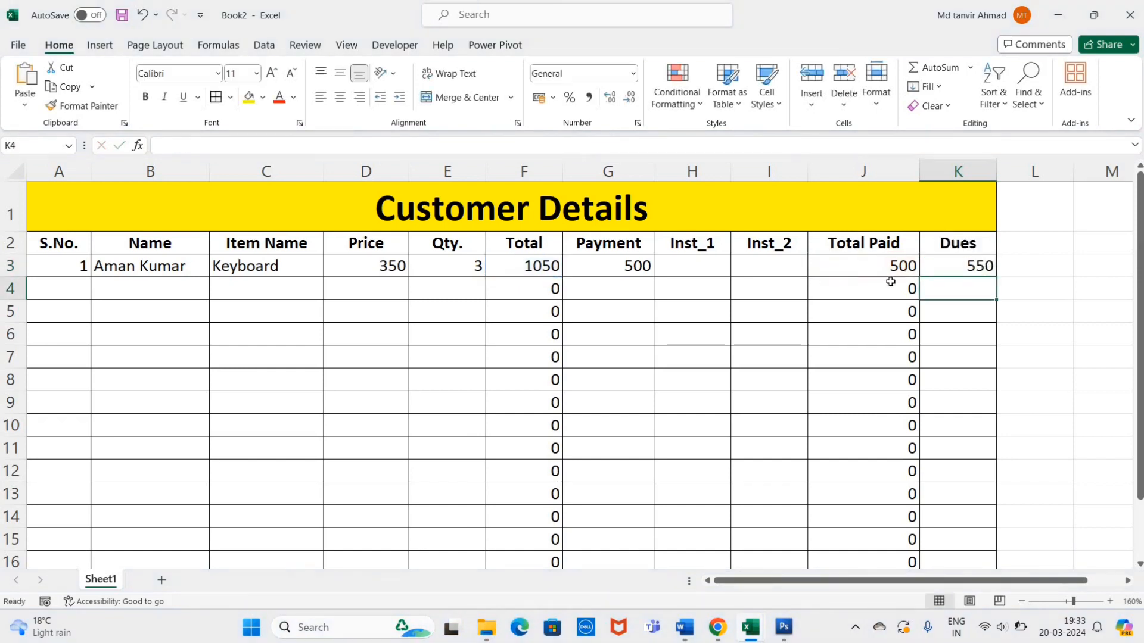
# Fill the Dues formula from K3 down to row 19.
pyautogui.click(992, 275)
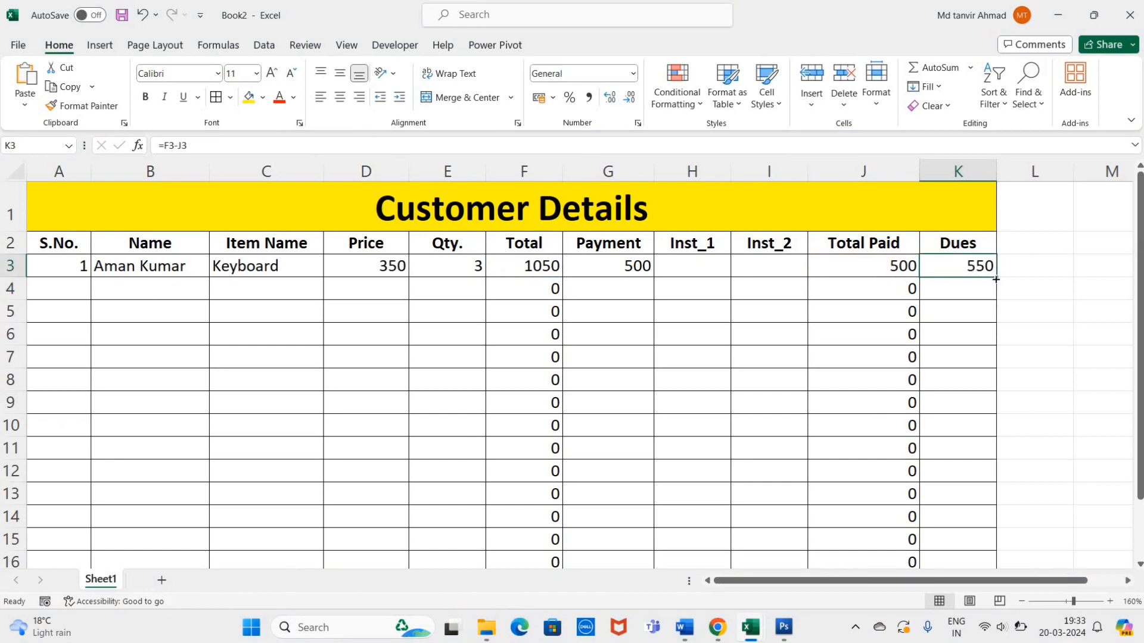
pyautogui.moveTo(994, 396)
pyautogui.mouseDown()
pyautogui.moveTo(995, 378)
pyautogui.moveTo(997, 536)
pyautogui.moveTo(997, 520)
pyautogui.moveTo(926, 470)
pyautogui.mouseUp()
pyautogui.scroll(2, 927, 470)
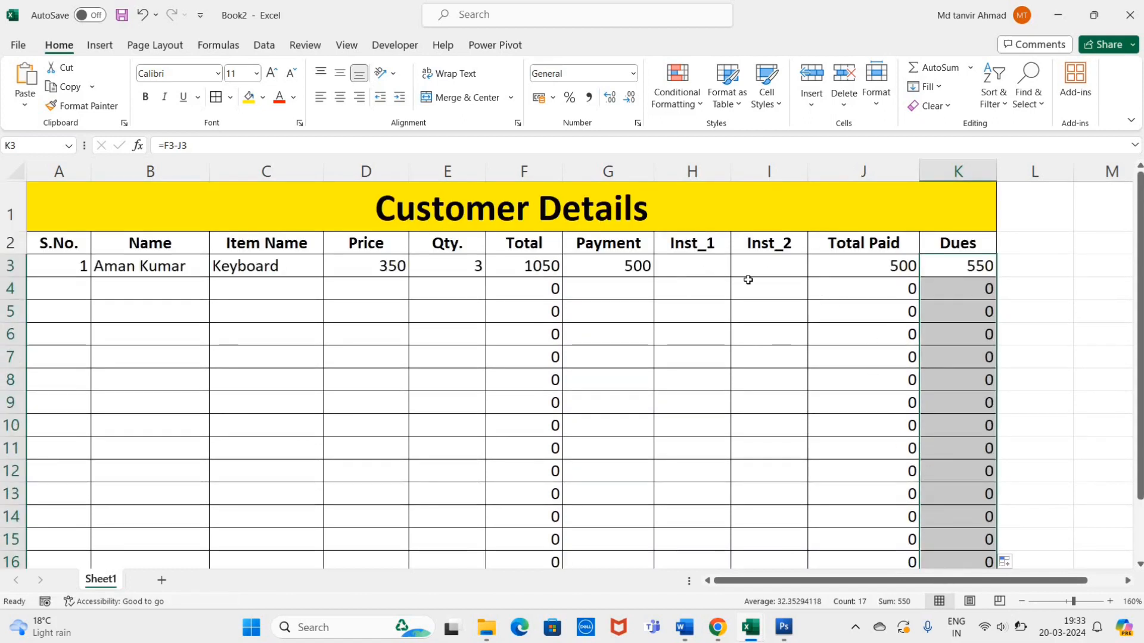
pyautogui.click(690, 269)
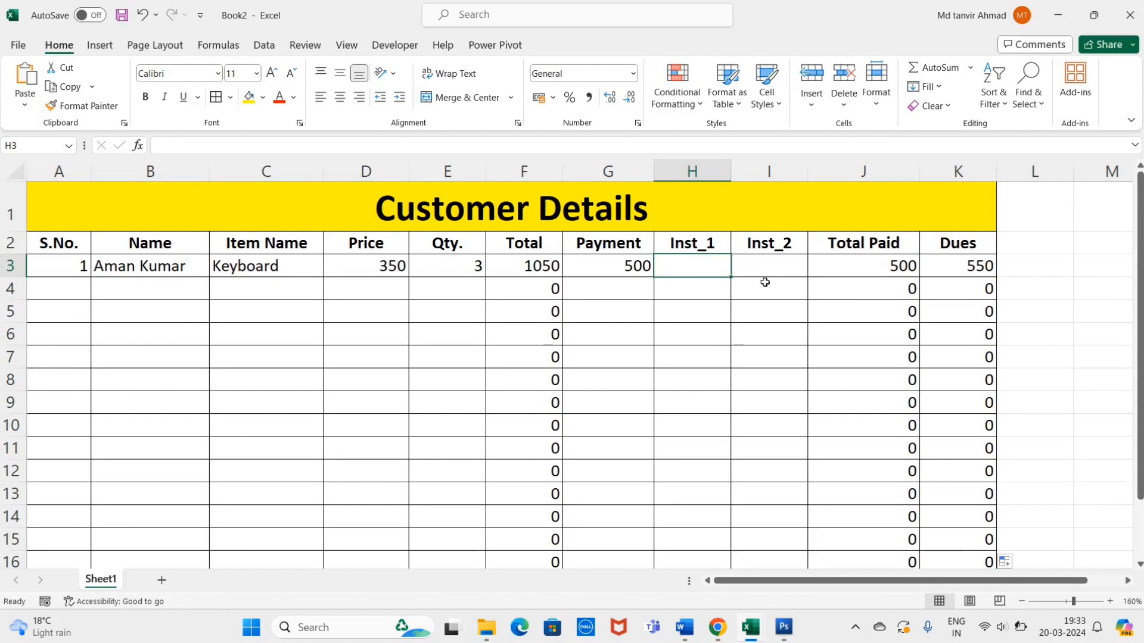
# Enter the 300 first installment in H3, bringing Total Paid to 800 and Dues to 250.
pyautogui.write('300')
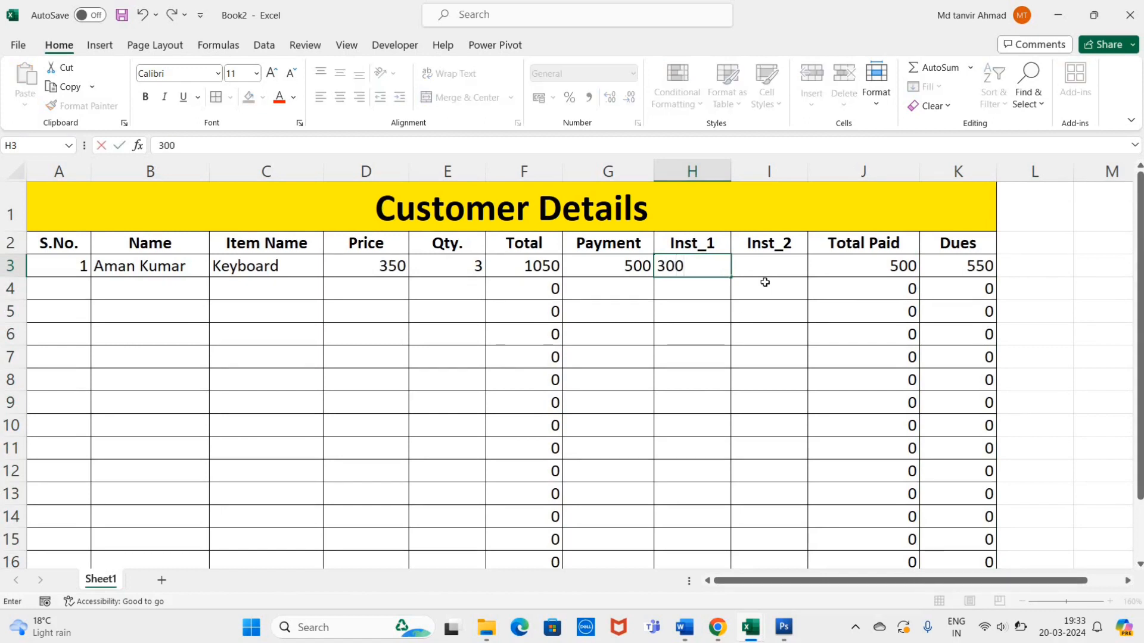
pyautogui.press('Tab')
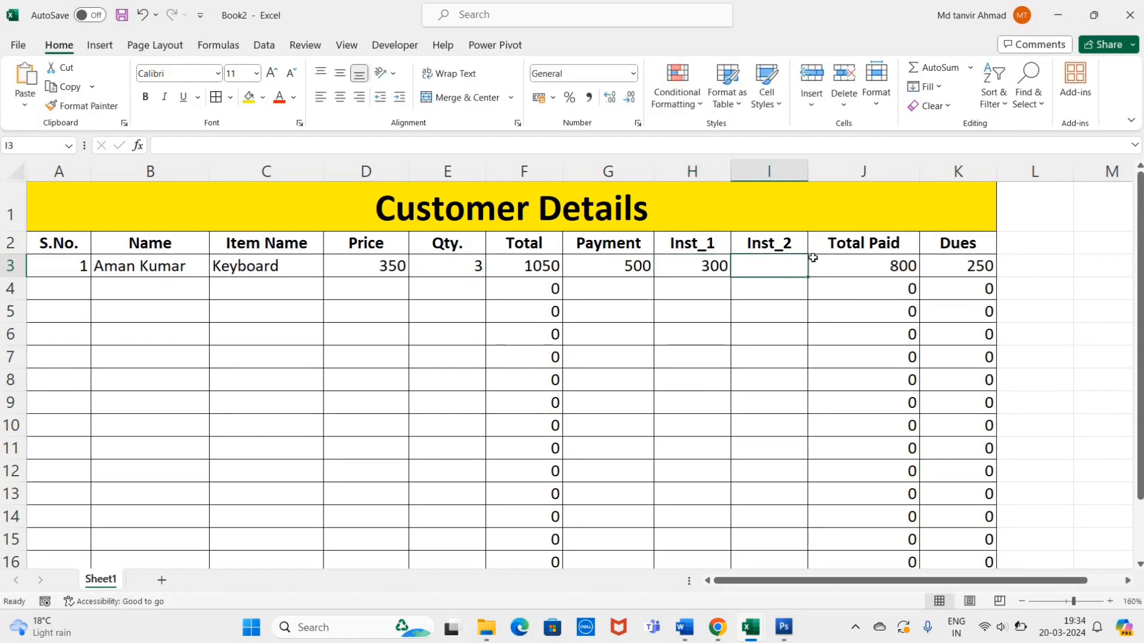
pyautogui.click(621, 268)
pyautogui.click(693, 268)
pyautogui.click(910, 268)
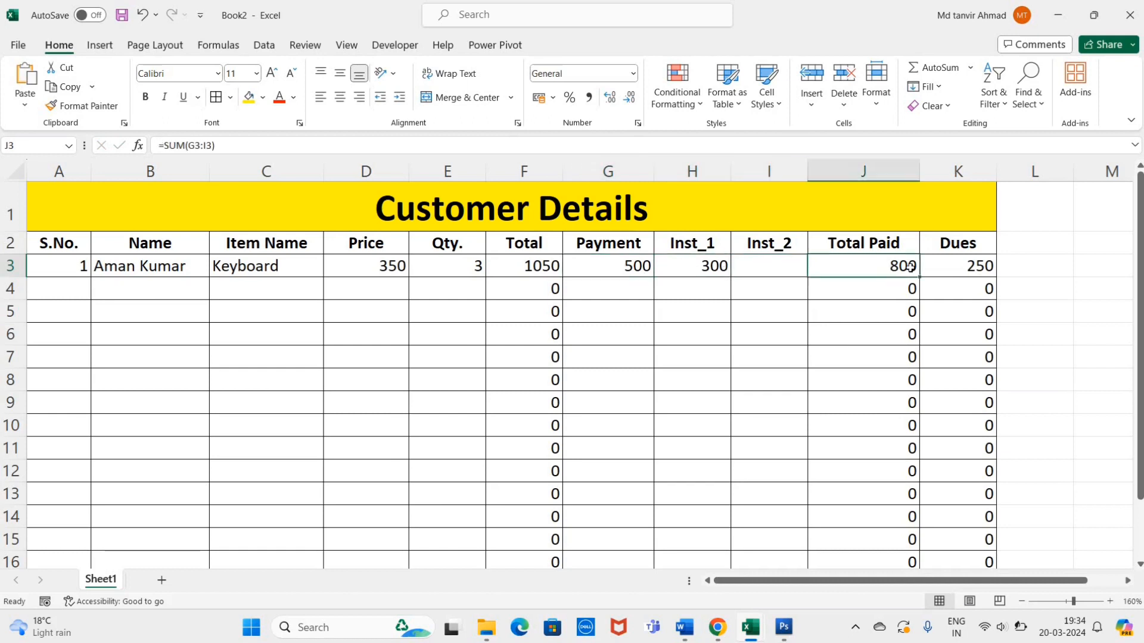
pyautogui.click(952, 269)
# Enter the 250 second installment in I3, confirming Total Paid 1050 and Dues 0.
pyautogui.press('Left')
pyautogui.press('Left')
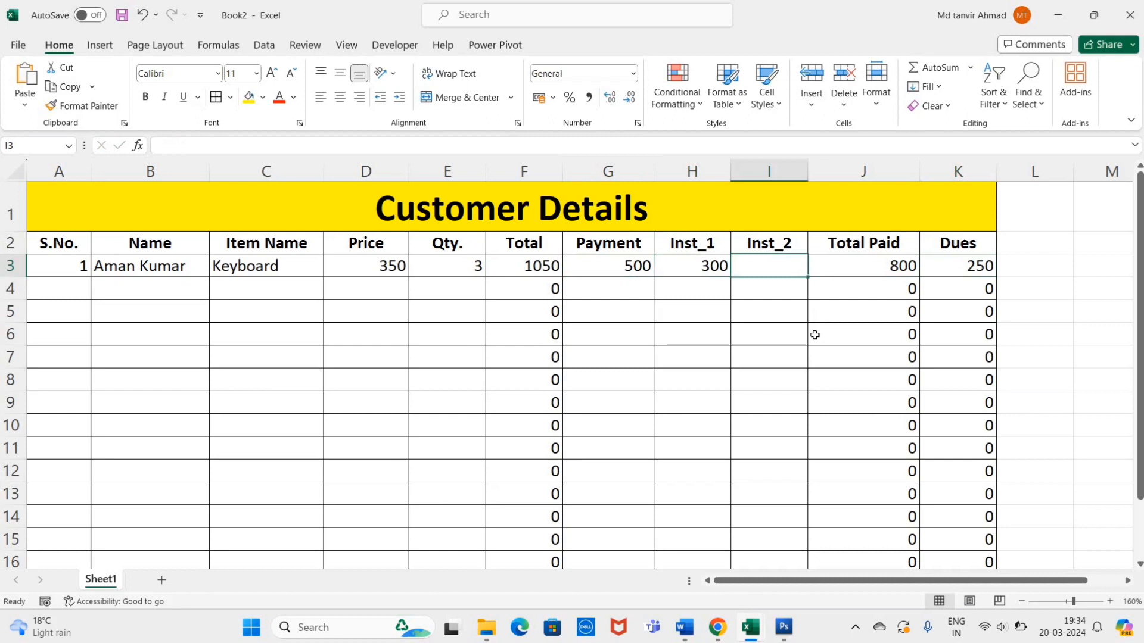
pyautogui.write('250')
pyautogui.press('Return')
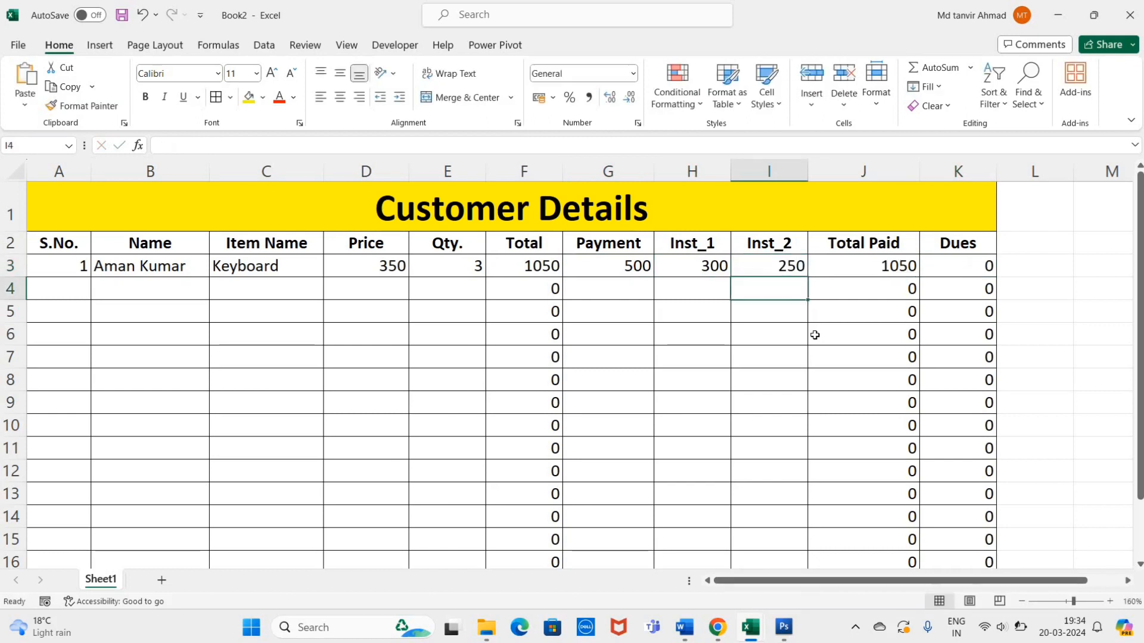
pyautogui.click(882, 271)
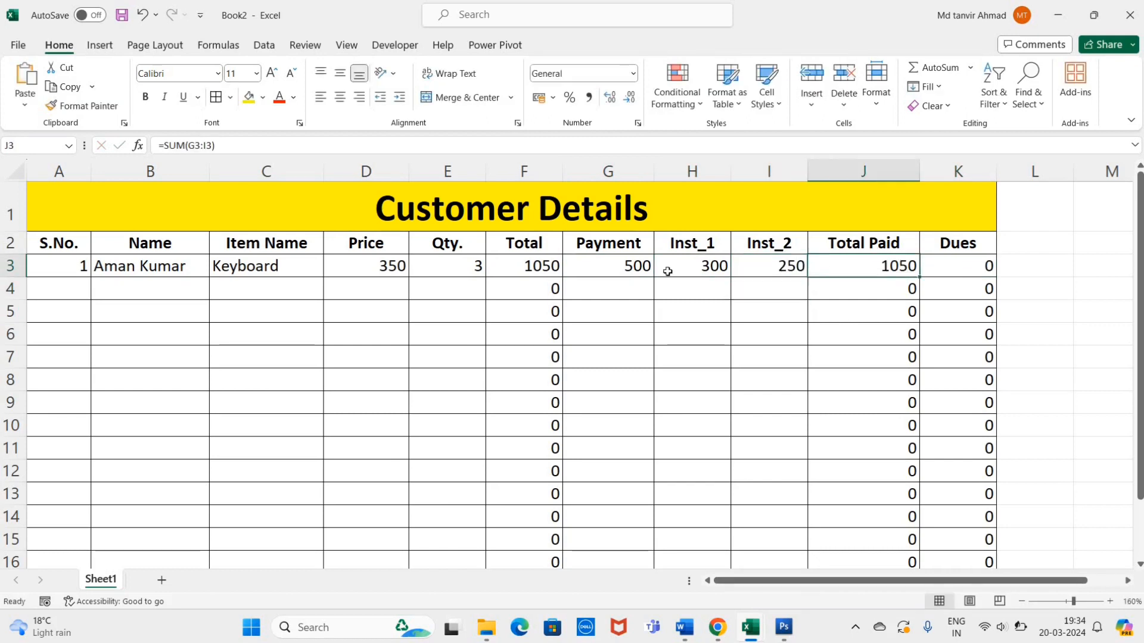
pyautogui.click(518, 269)
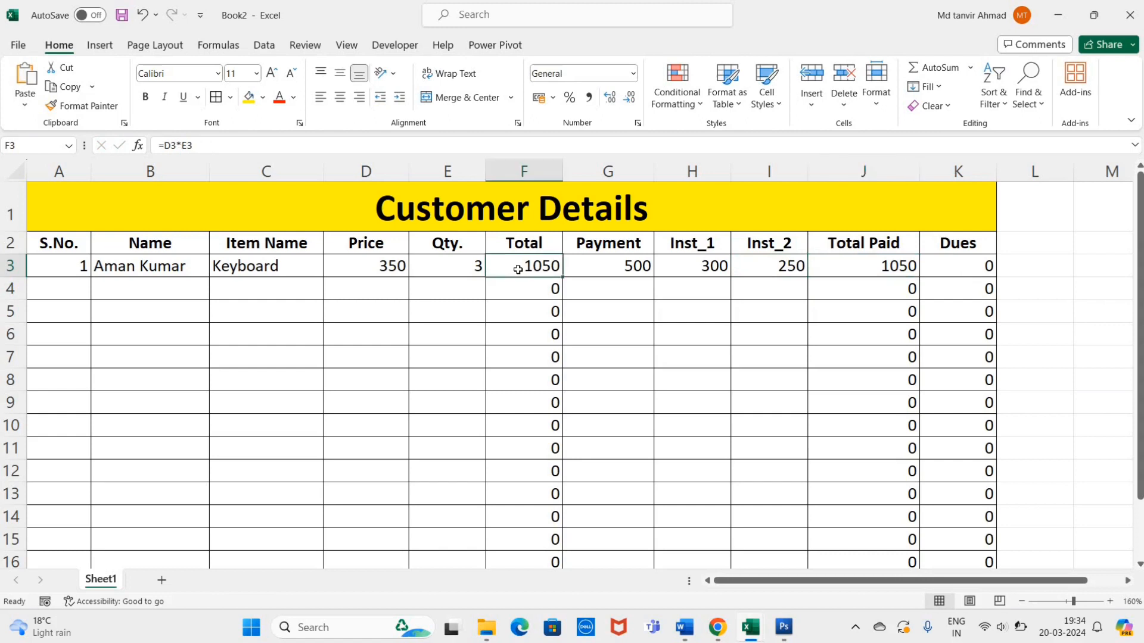
pyautogui.click(858, 272)
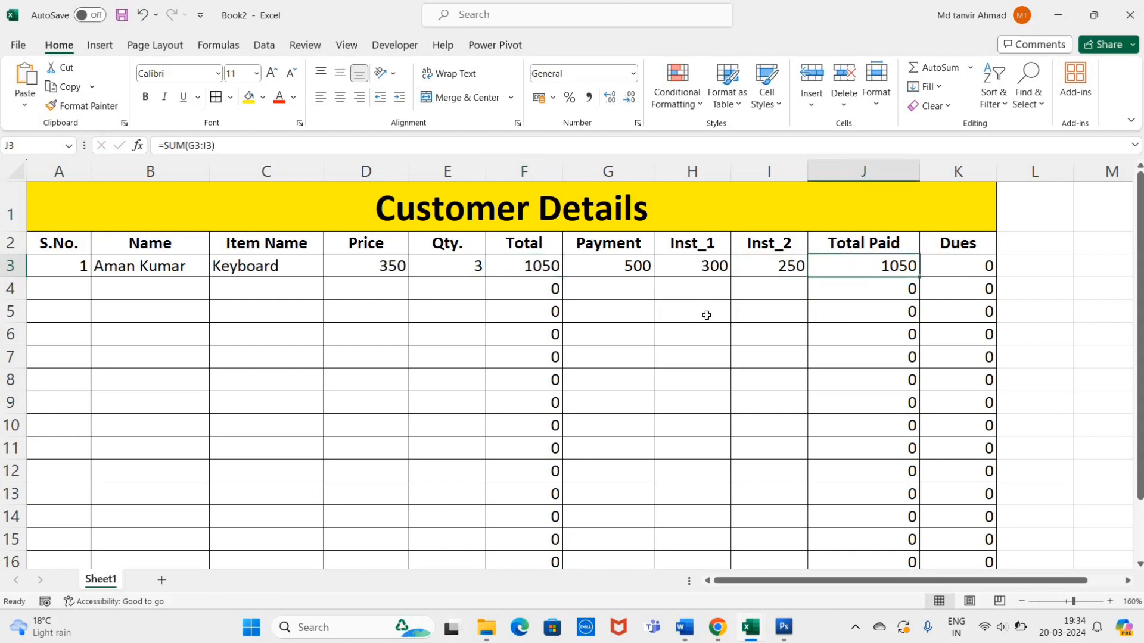
pyautogui.press('Right')
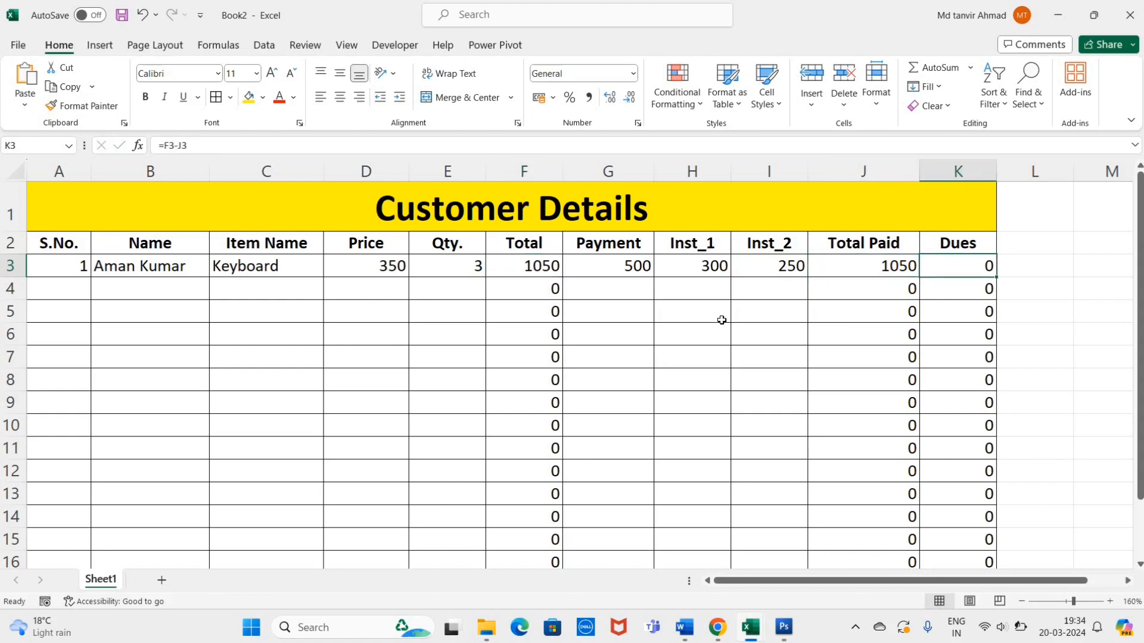
pyautogui.click(86, 289)
# Fill row 4 with serial 2, the second customer's name, Mouse, price 240 and quantity 7.
pyautogui.write('2')
pyautogui.press('Tab')
pyautogui.write('Mu')
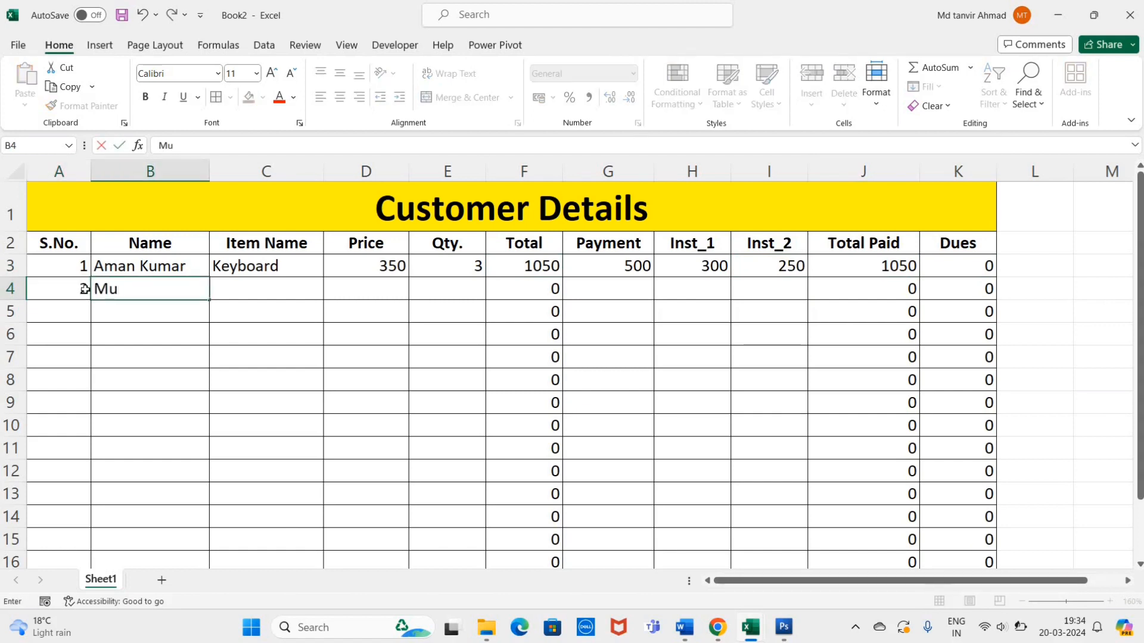
pyautogui.write('kesh Kumar')
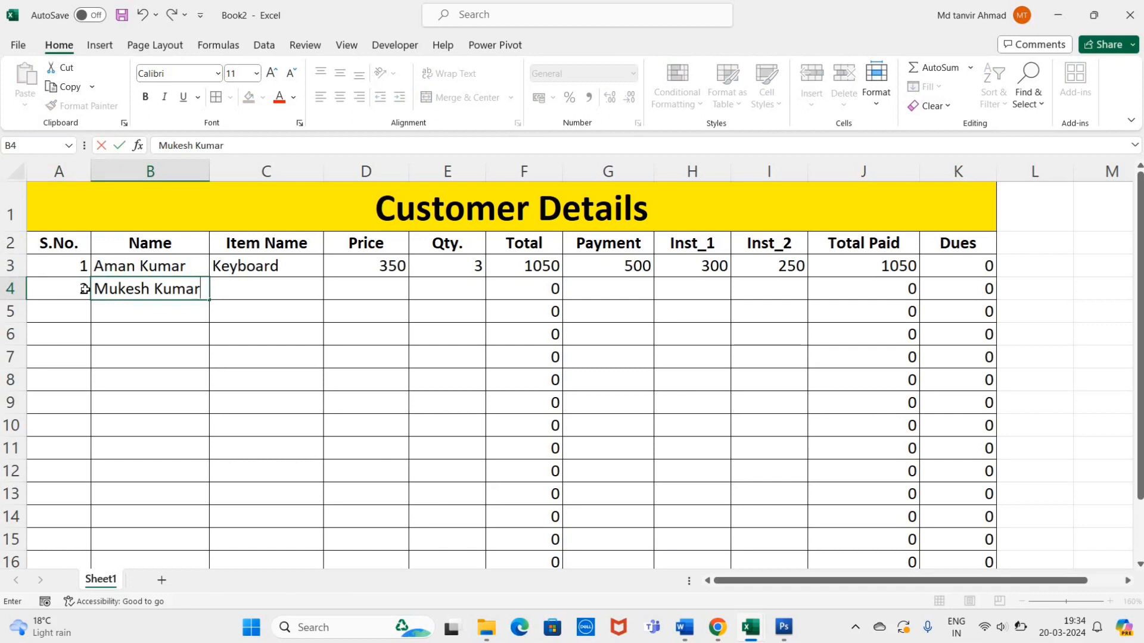
pyautogui.press('Tab')
pyautogui.write('Mouse')
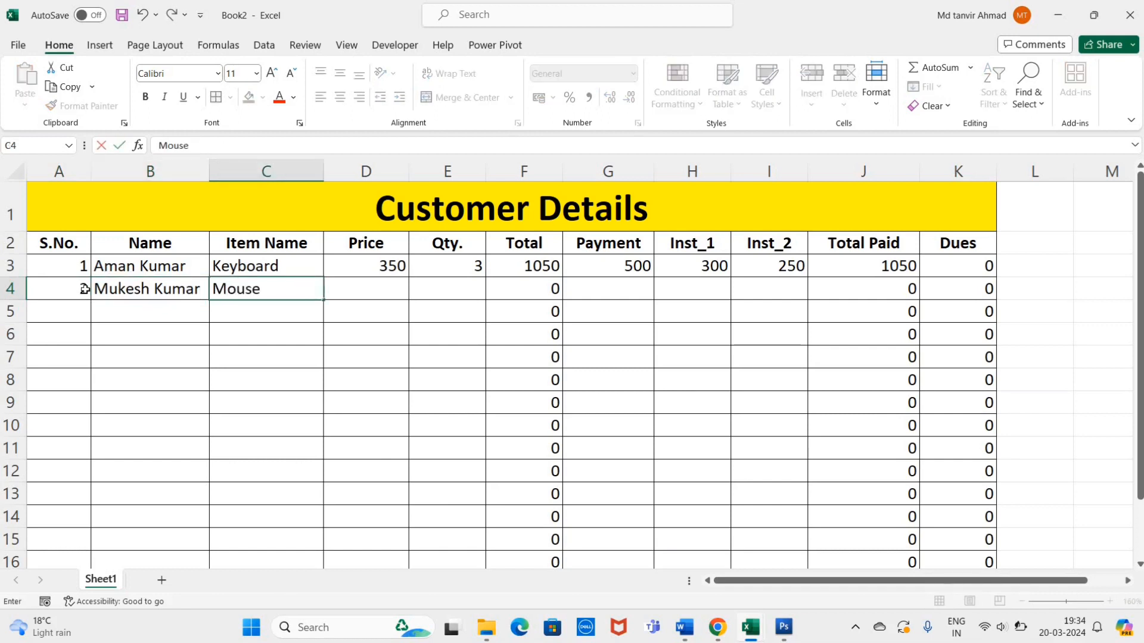
pyautogui.press('Tab')
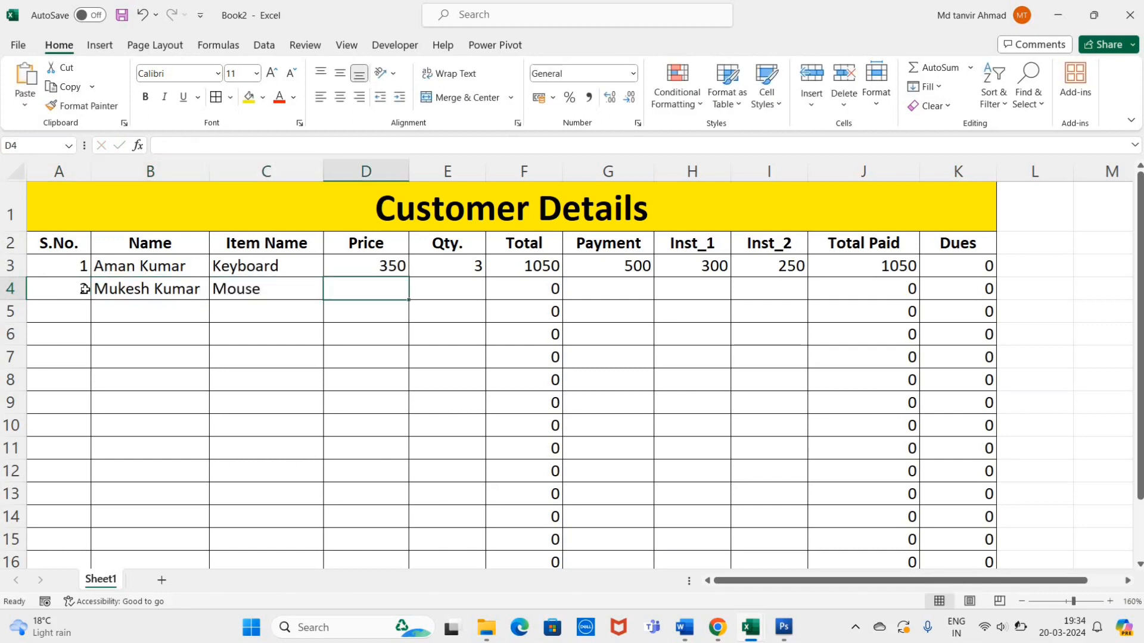
pyautogui.write('240')
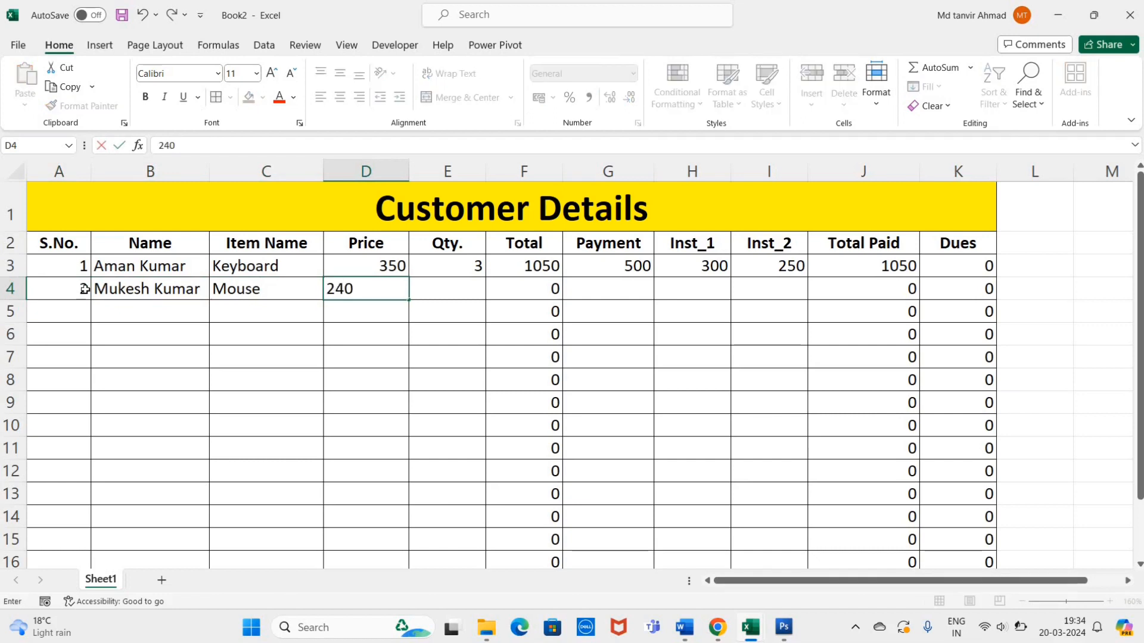
pyautogui.press('Tab')
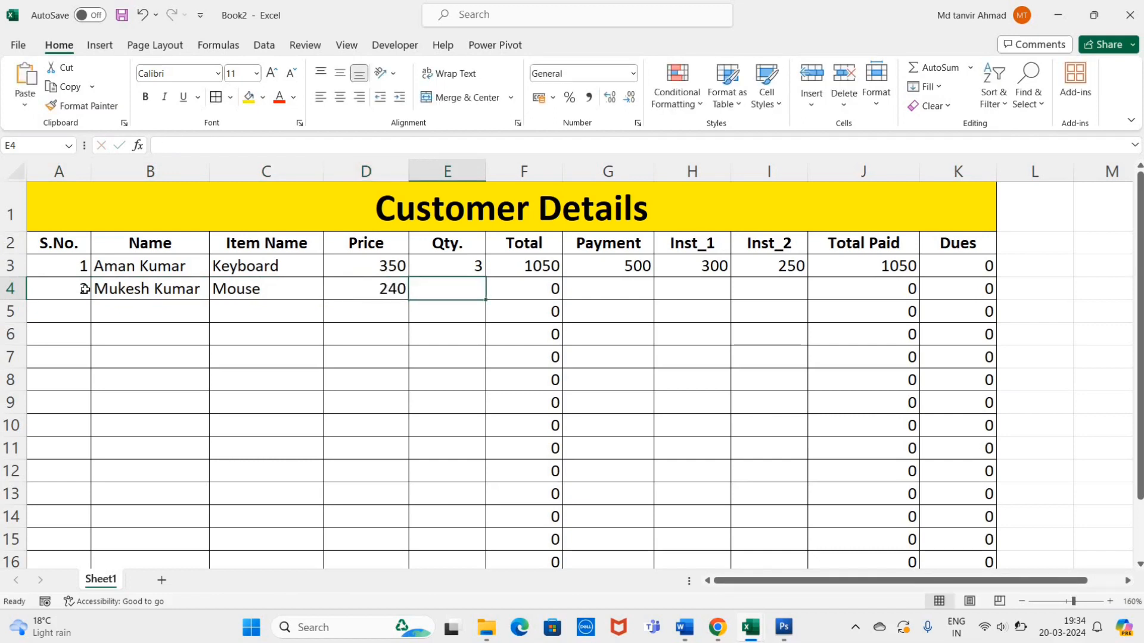
pyautogui.write('7')
pyautogui.press('Tab')
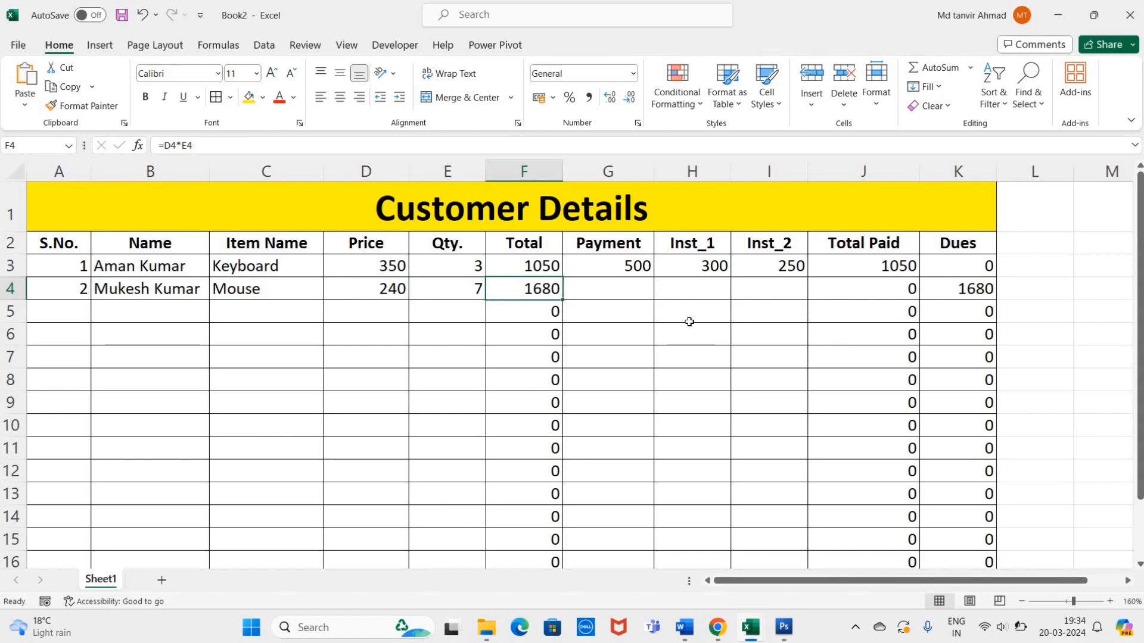
# Record a 1000 payment and a 680 first instalment, then check Total Paid in J4.
pyautogui.press('Right')
pyautogui.write('1000')
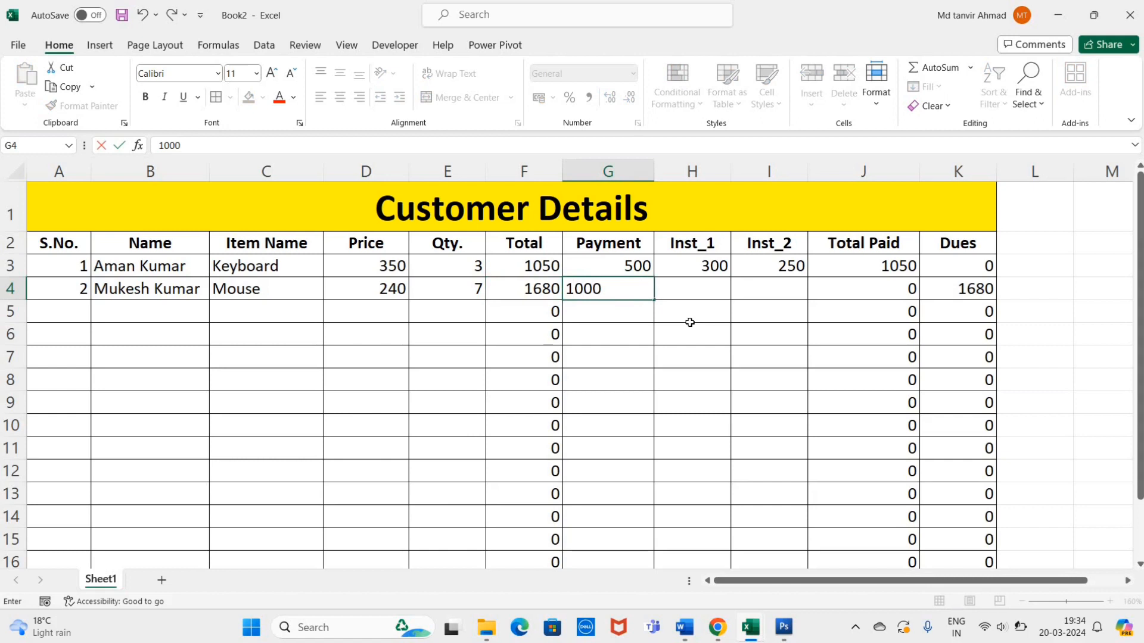
pyautogui.press('Right')
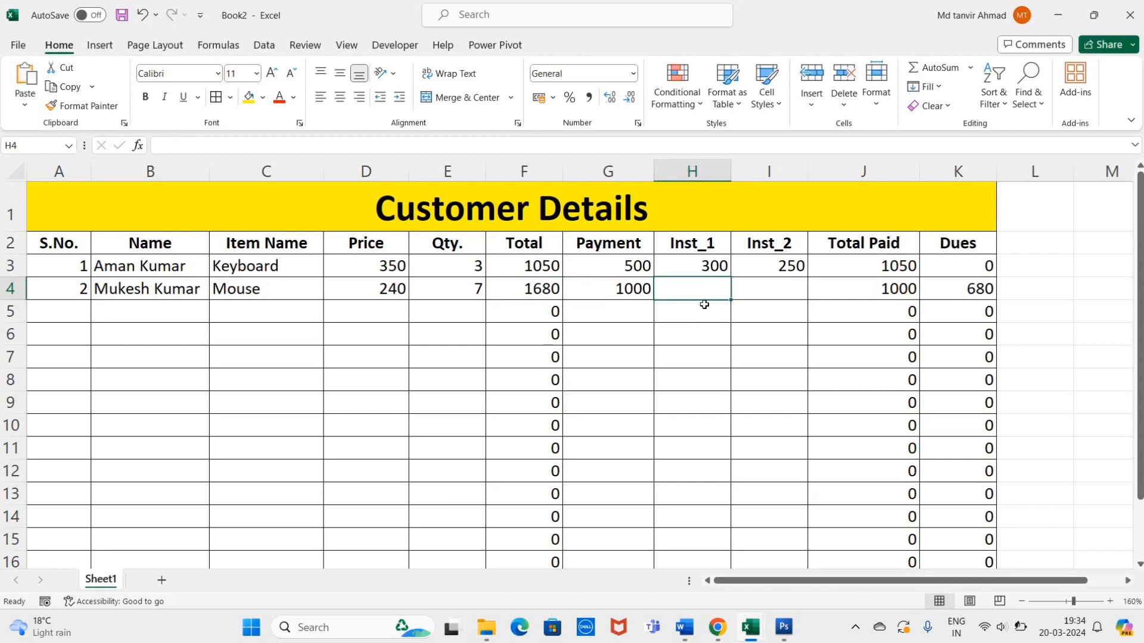
pyautogui.write('680')
pyautogui.press('Return')
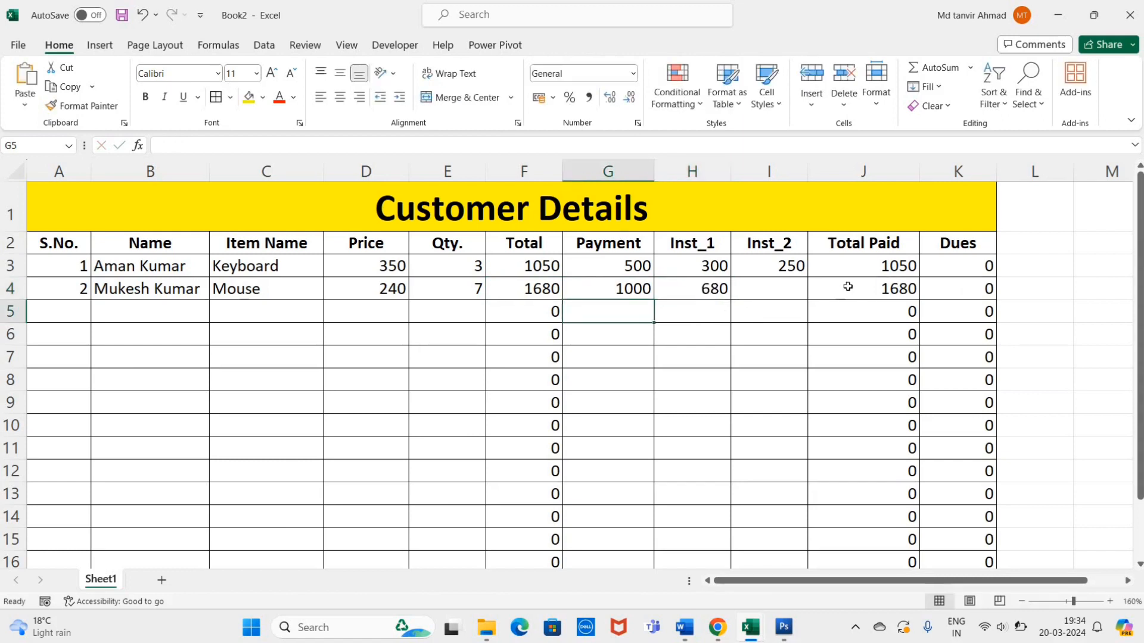
pyautogui.click(843, 292)
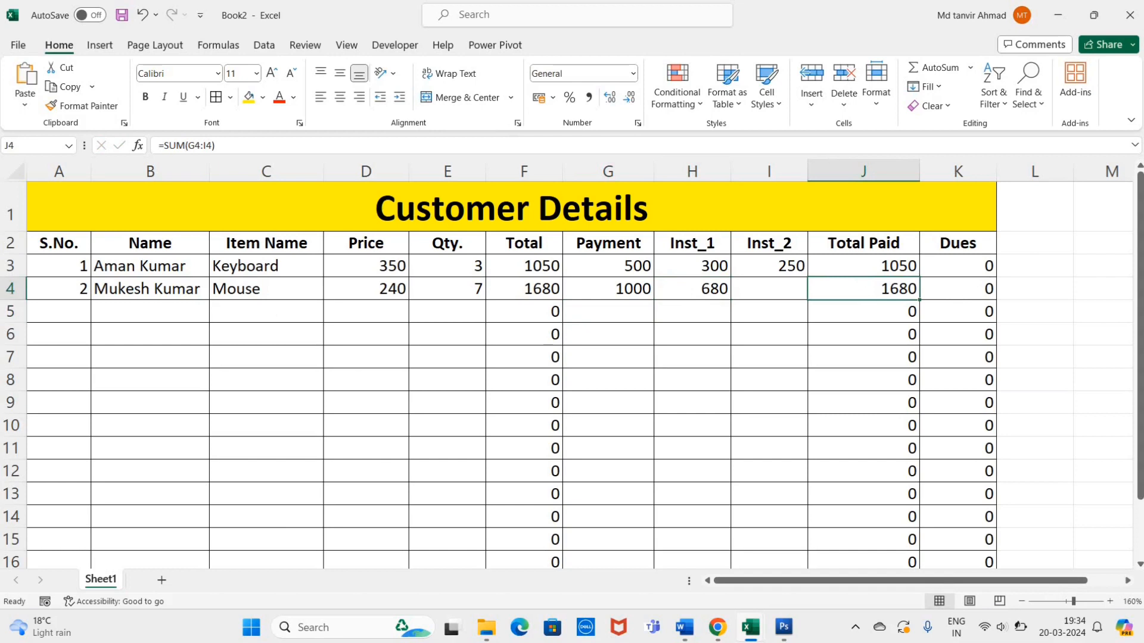
# Apply Center alignment to the serial number cells A3:A19.
pyautogui.moveTo(50, 265); pyautogui.dragTo(47, 515)
pyautogui.moveTo(42, 627); pyautogui.dragTo(53, 542)
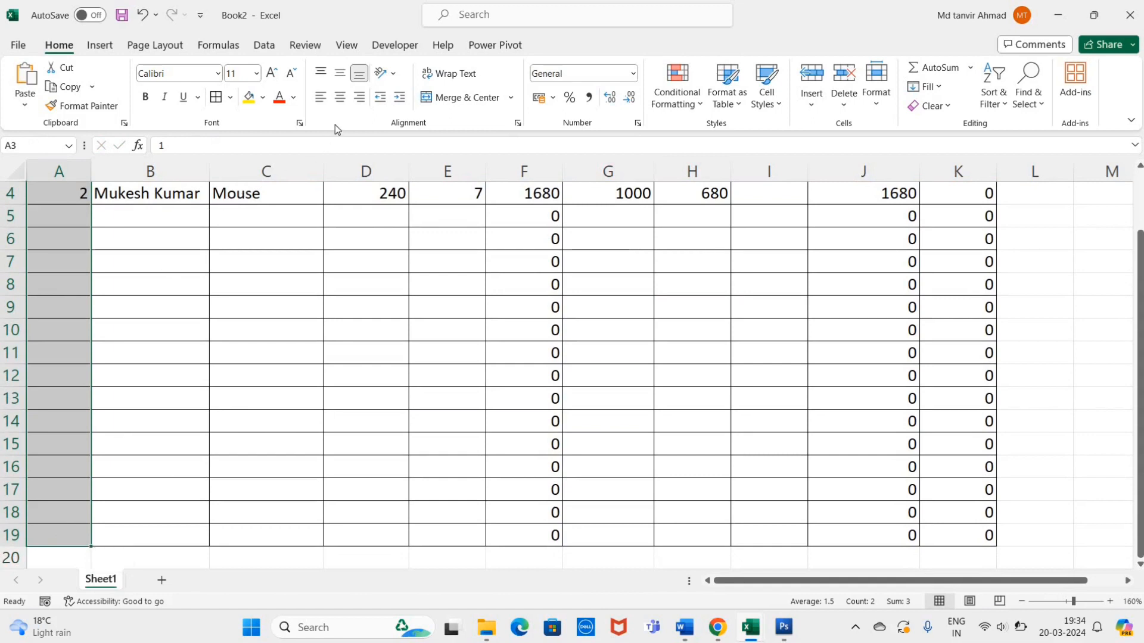
pyautogui.click(340, 97)
pyautogui.scroll(1, 321, 221)
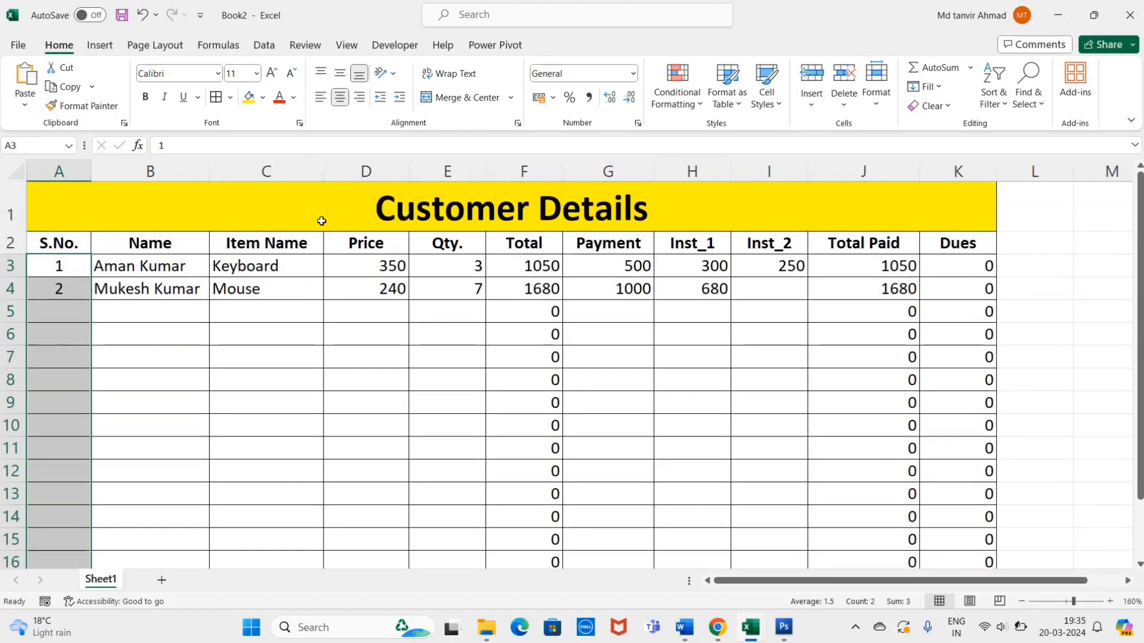
pyautogui.click(417, 357)
pyautogui.click(57, 316)
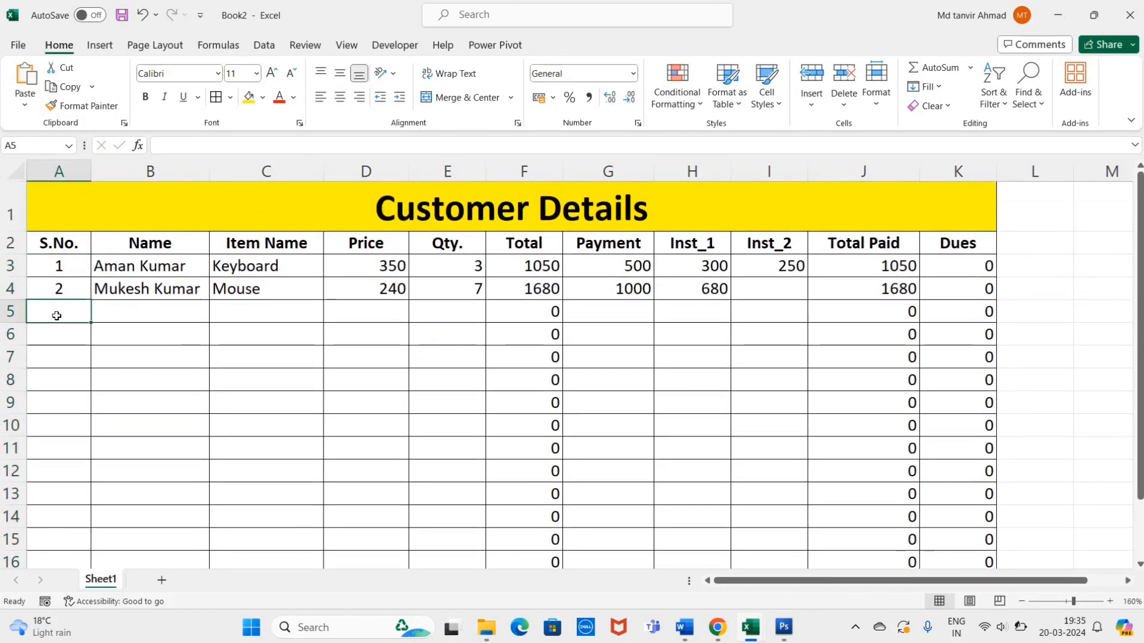
# Fill row 5 with serial 3, the third customer's name, RAM, price 1100 and quantity 2.
pyautogui.write('3')
pyautogui.press('Tab')
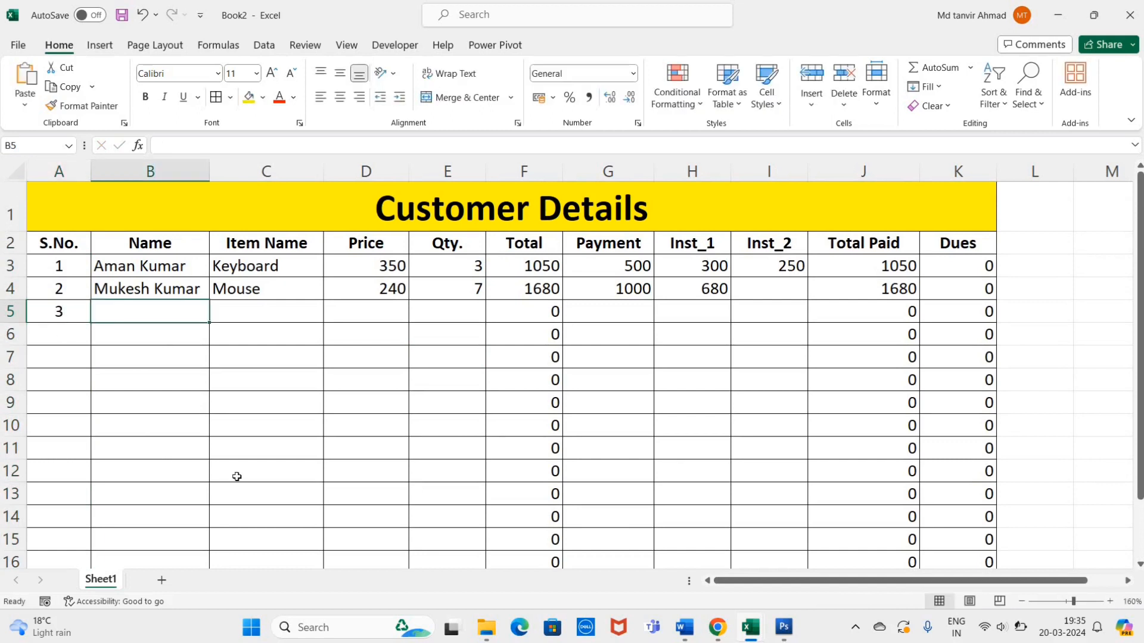
pyautogui.write('Ami')
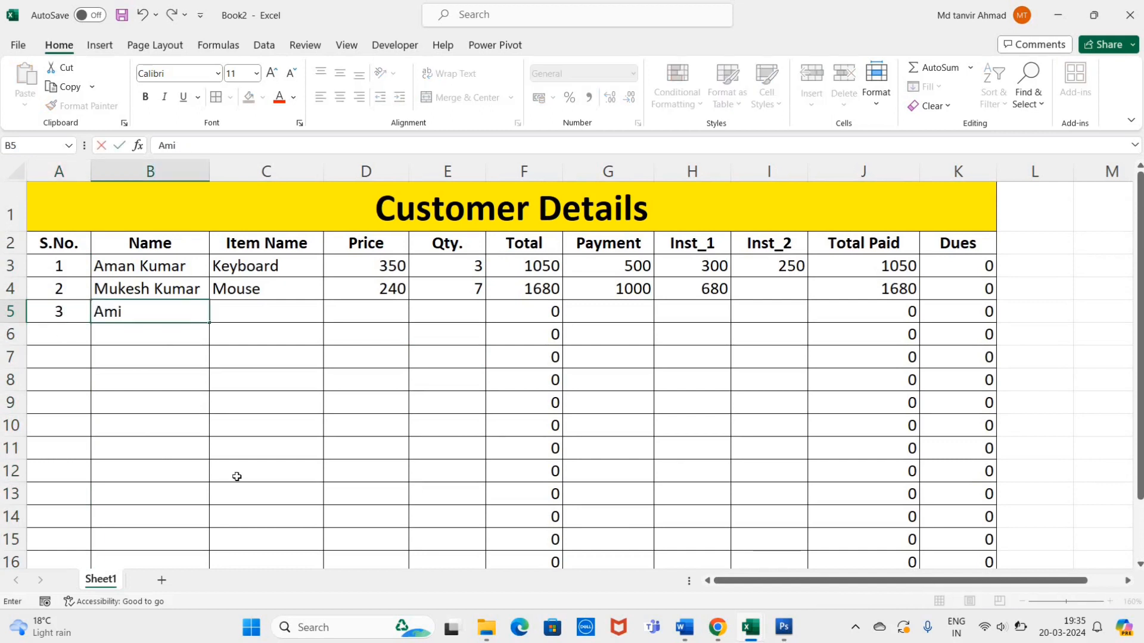
pyautogui.write('t Kumar')
pyautogui.press('Tab')
pyautogui.write('RAM')
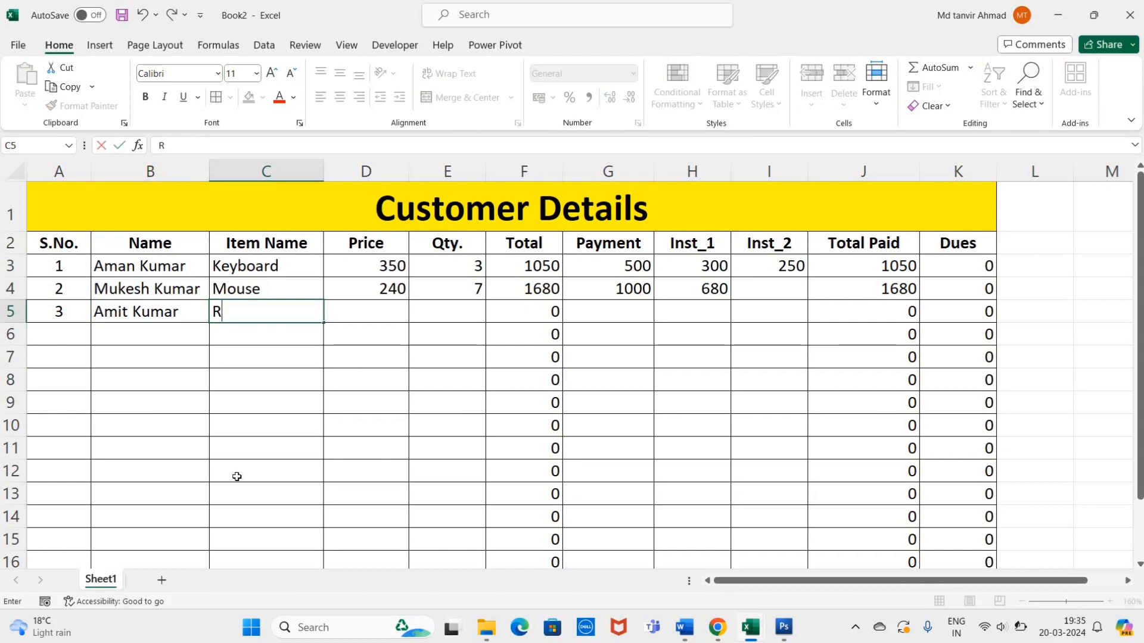
pyautogui.press('Tab')
pyautogui.write('1100')
pyautogui.press('Tab')
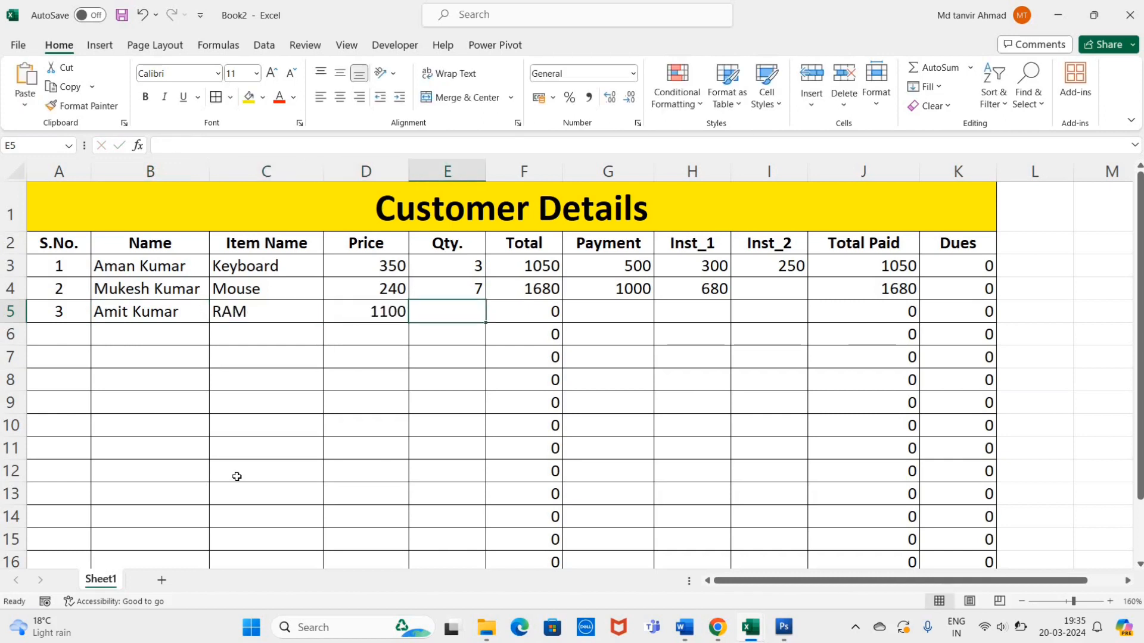
pyautogui.write('2')
pyautogui.press('Tab')
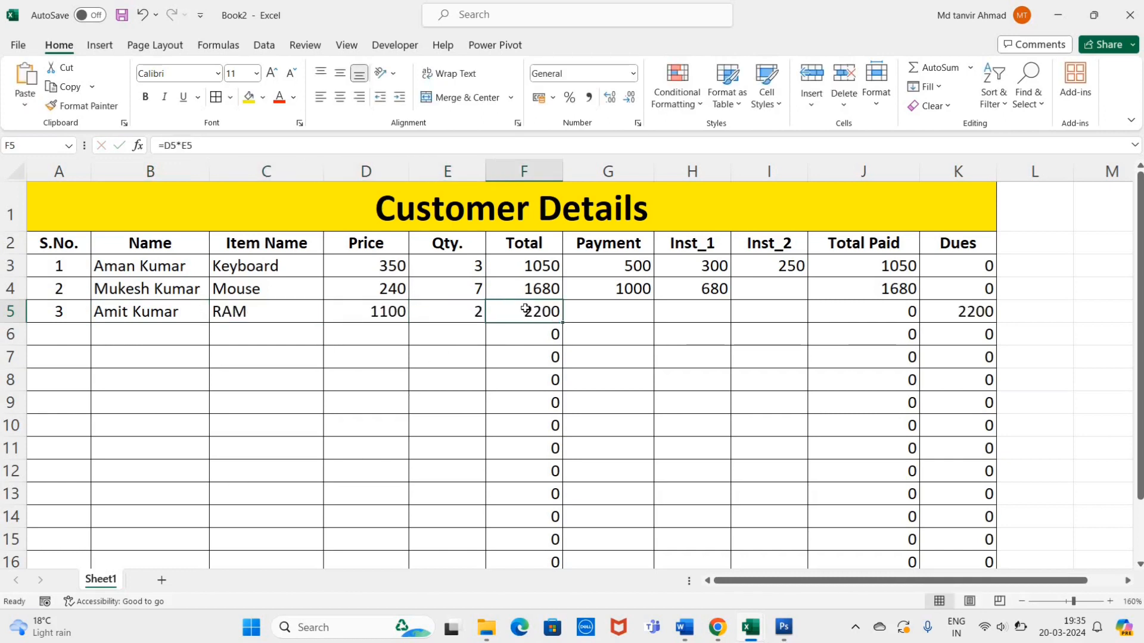
# Enter the full 2200 payment in G5 and check the Total Paid and Dues formulas.
pyautogui.press('Tab')
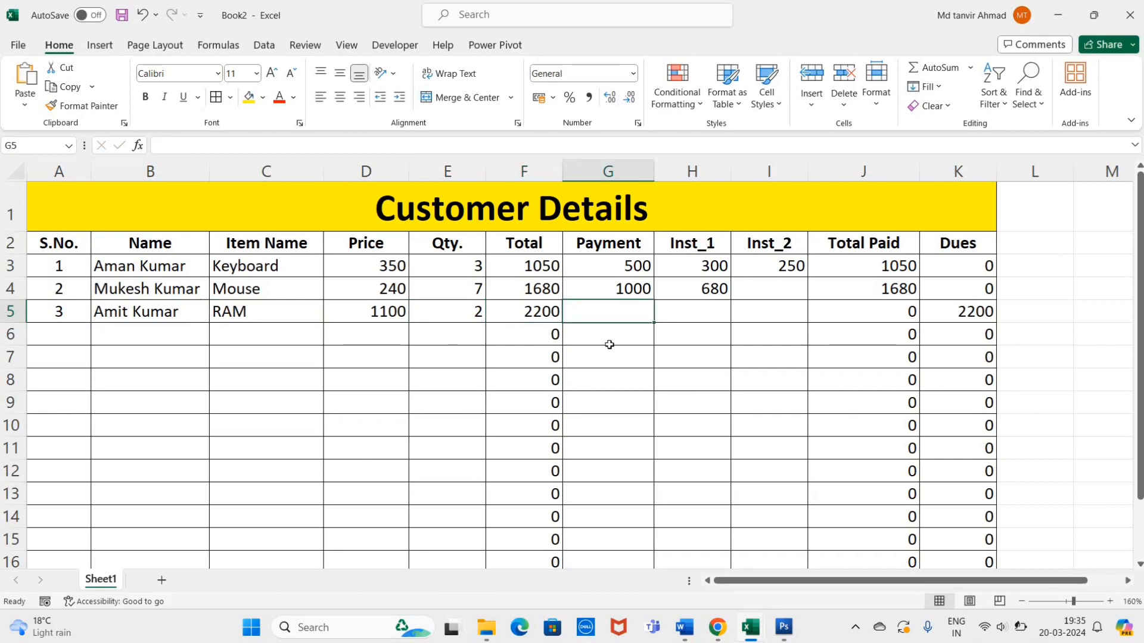
pyautogui.write('2200')
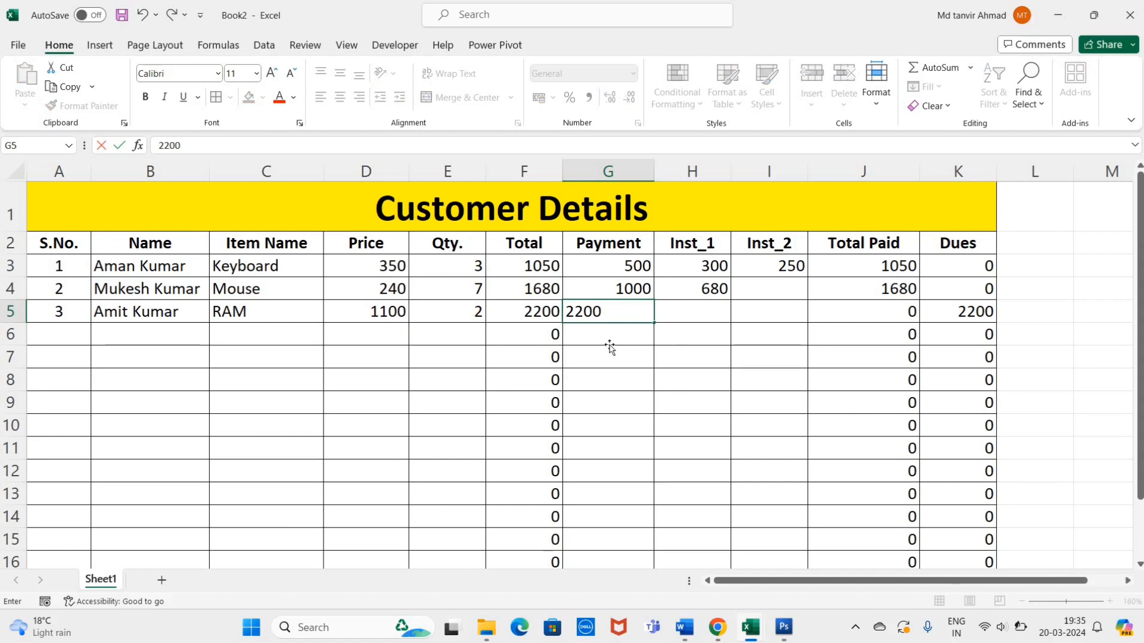
pyautogui.press('Return')
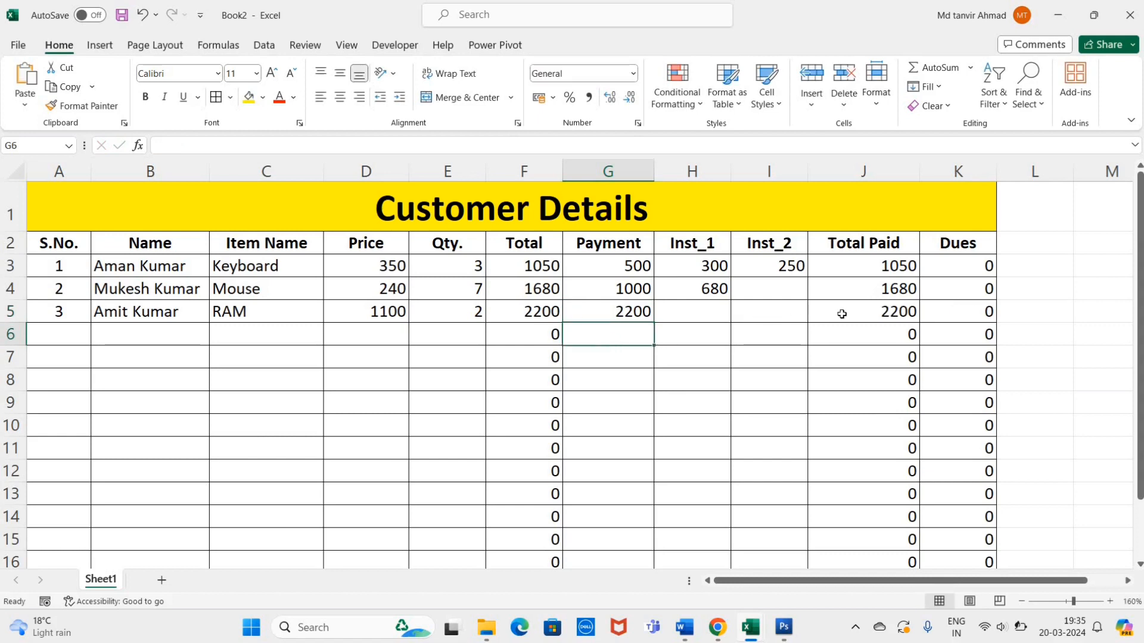
pyautogui.click(868, 314)
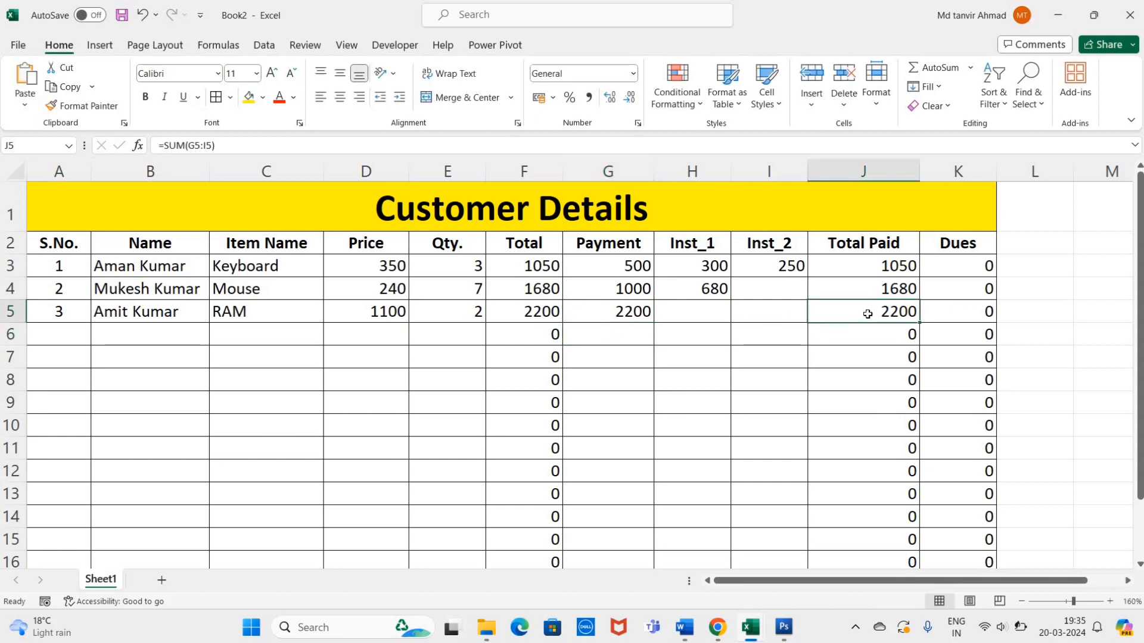
pyautogui.click(949, 314)
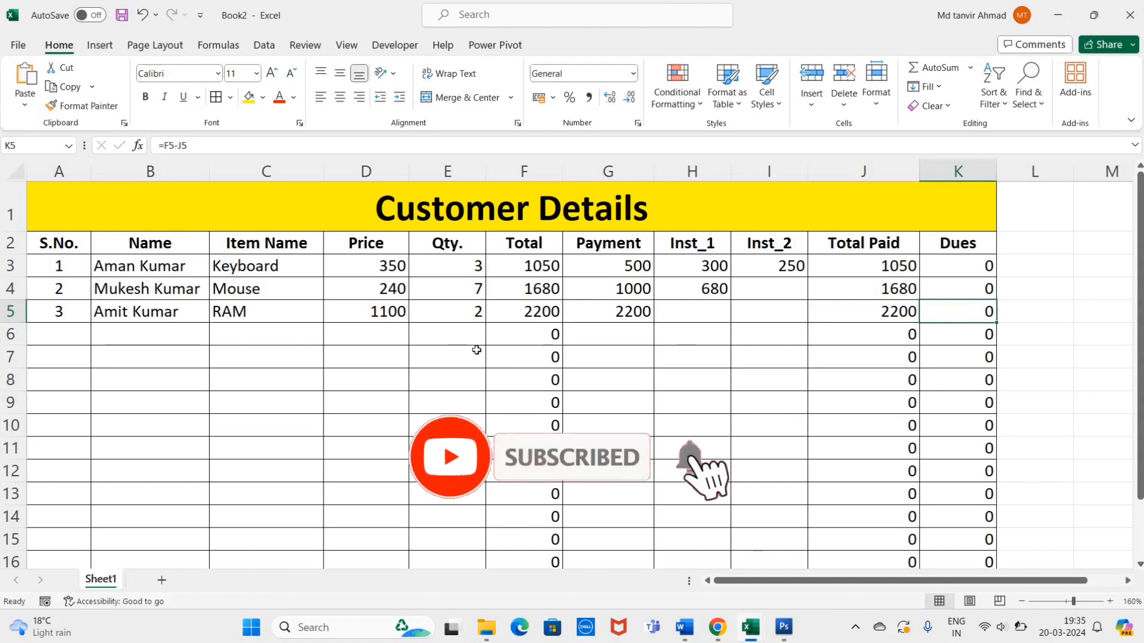
pyautogui.click(76, 331)
# Fill row 6 with serial 4, the fourth customer's name, SMPS, price 650 and quantity 4.
pyautogui.write('4')
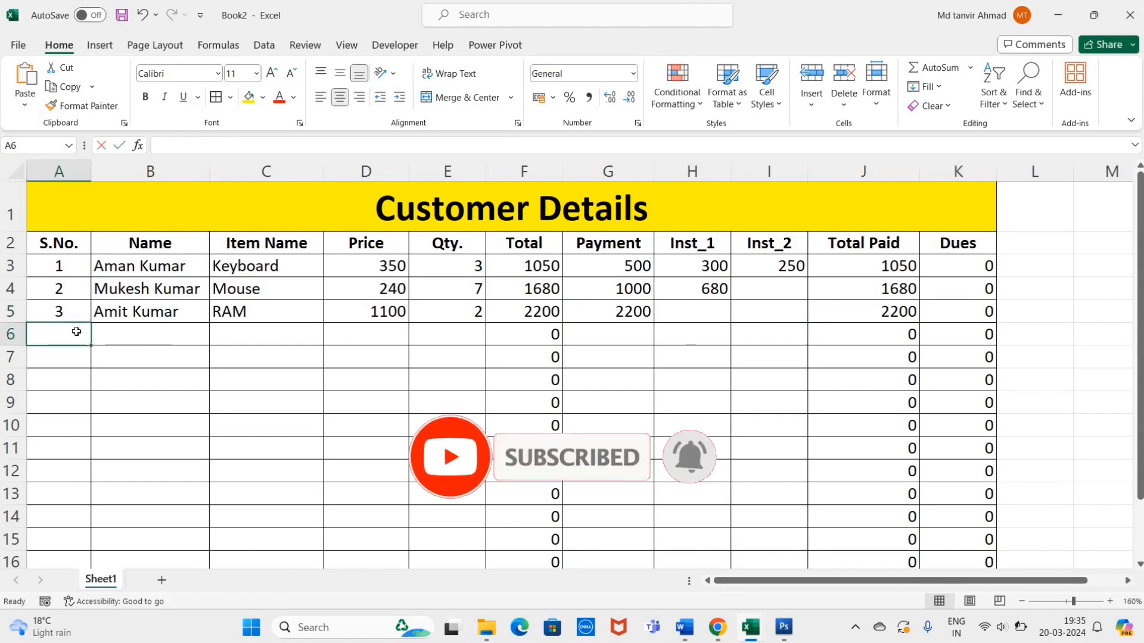
pyautogui.press('Tab')
pyautogui.write('Arun Kumar')
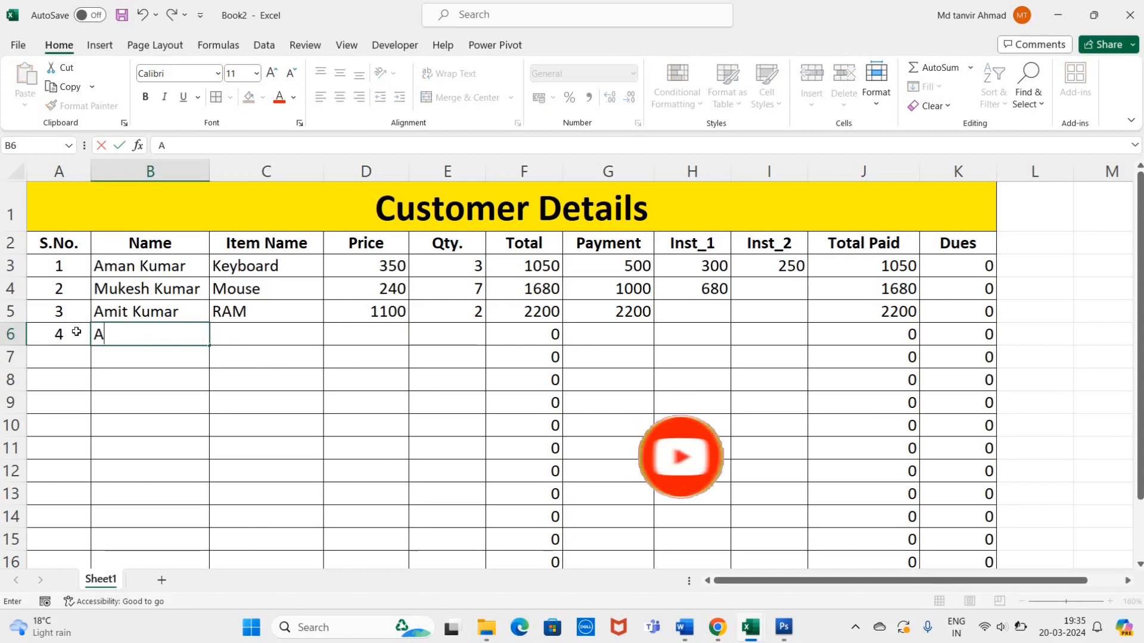
pyautogui.press('Tab')
pyautogui.write('SMPS')
pyautogui.press('Tab')
pyautogui.write('650')
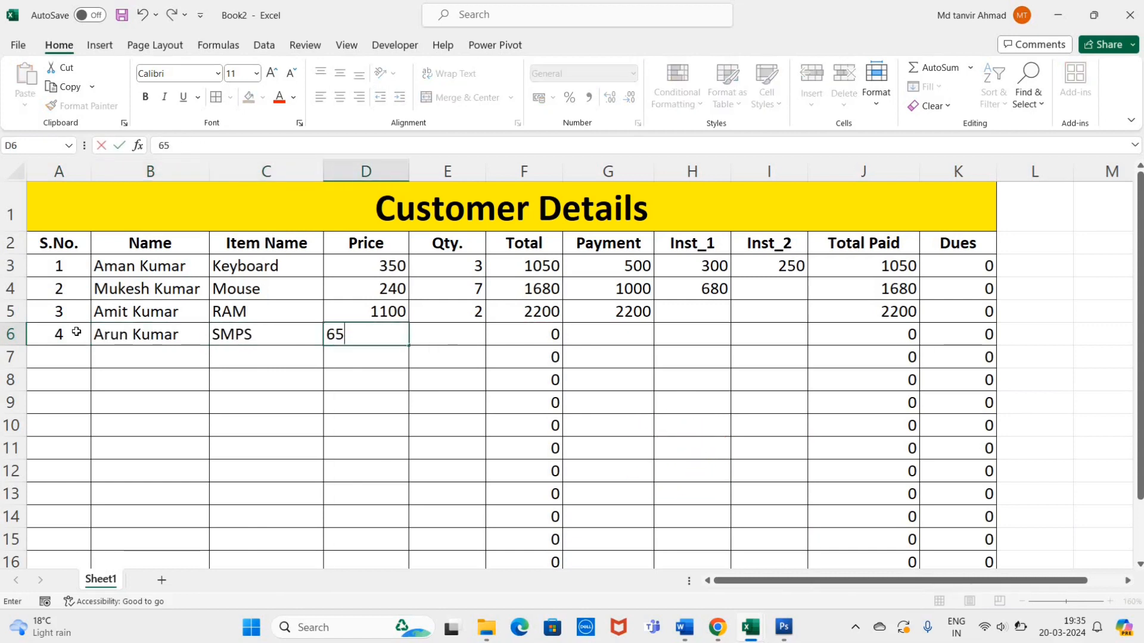
pyautogui.press('Tab')
pyautogui.write('4')
pyautogui.press('Tab')
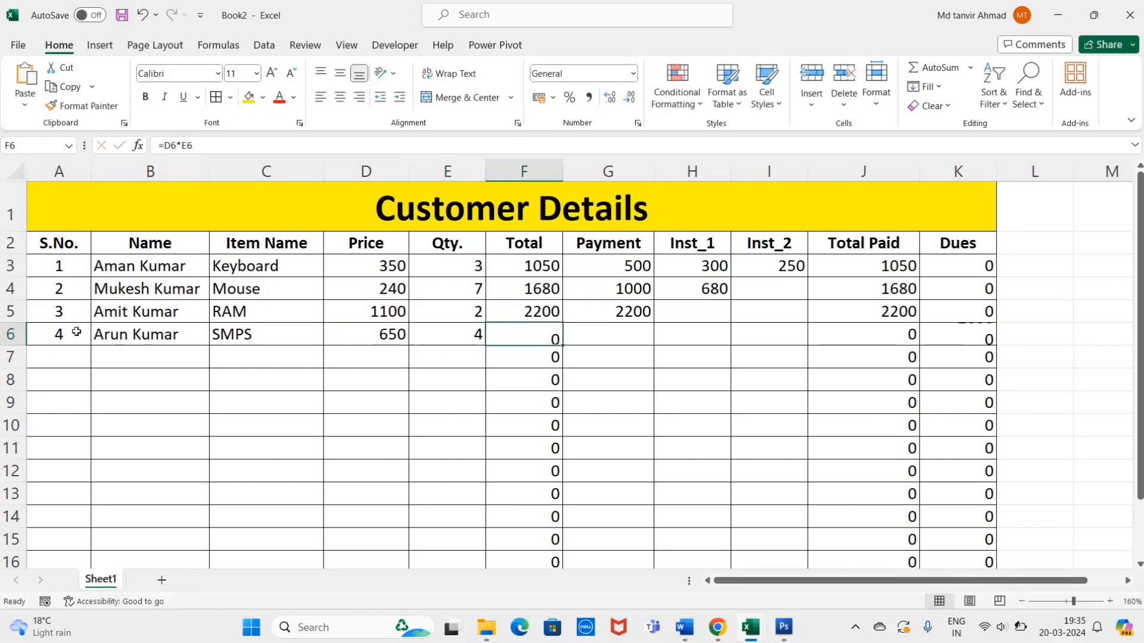
# Enter payments of 1000, 750 and 850 in G6, H6 and I6.
pyautogui.press('Tab')
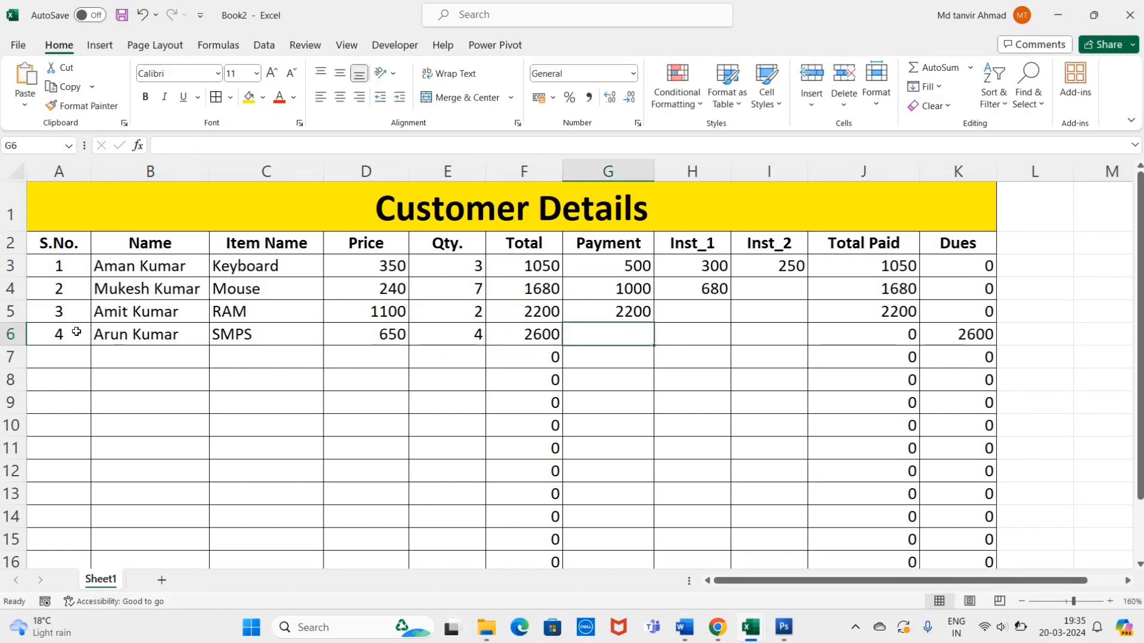
pyautogui.write('1000')
pyautogui.press('Tab')
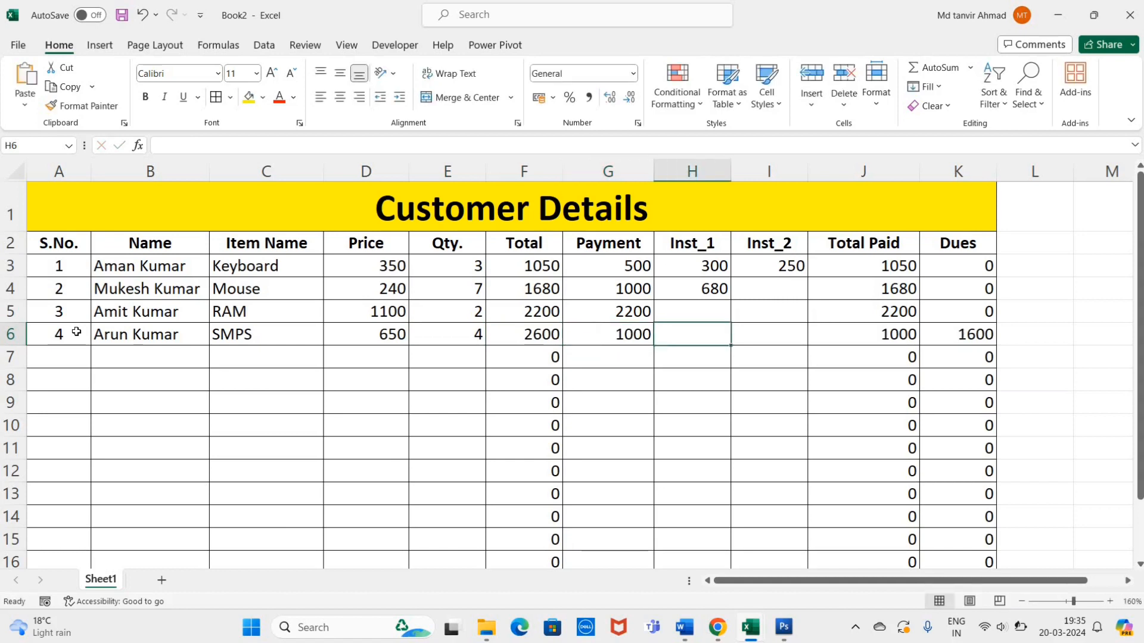
pyautogui.write('750')
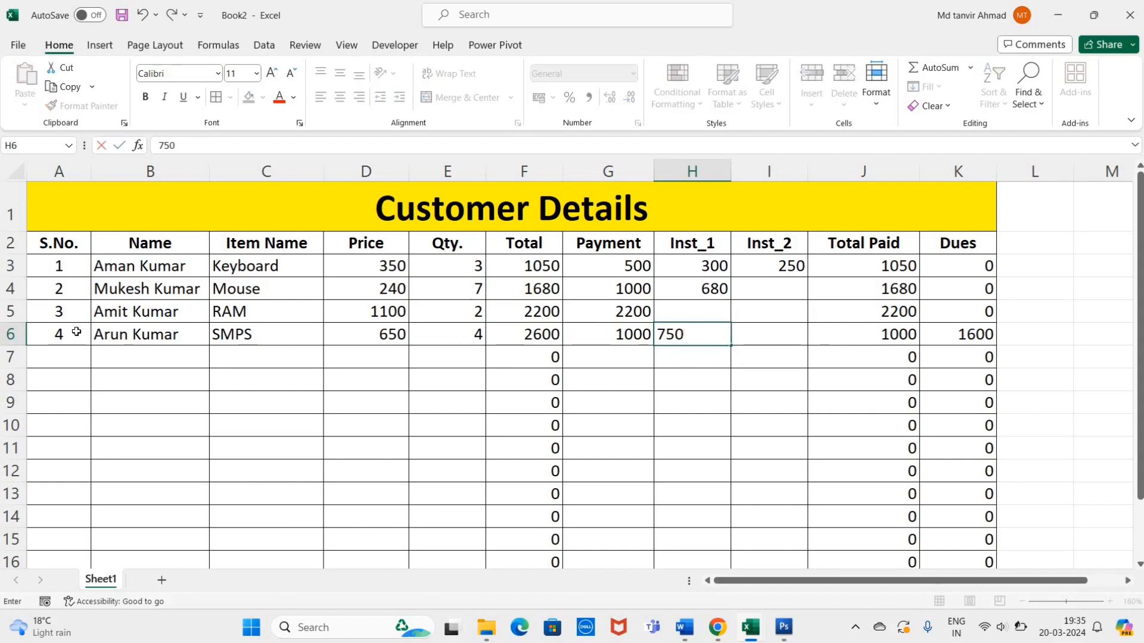
pyautogui.press('Tab')
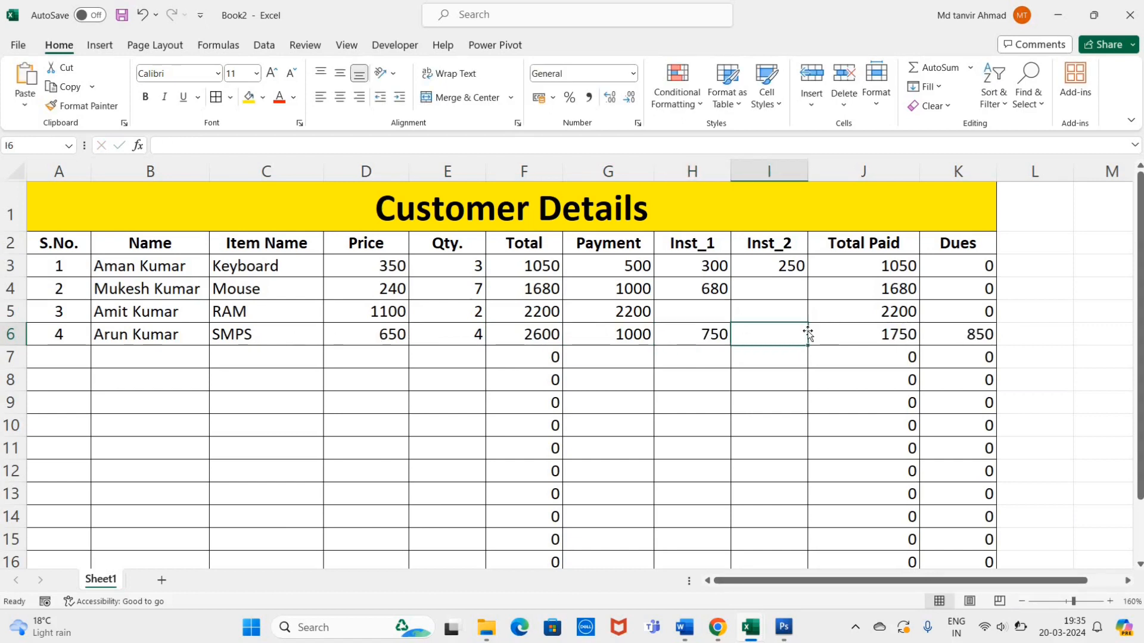
pyautogui.write('850')
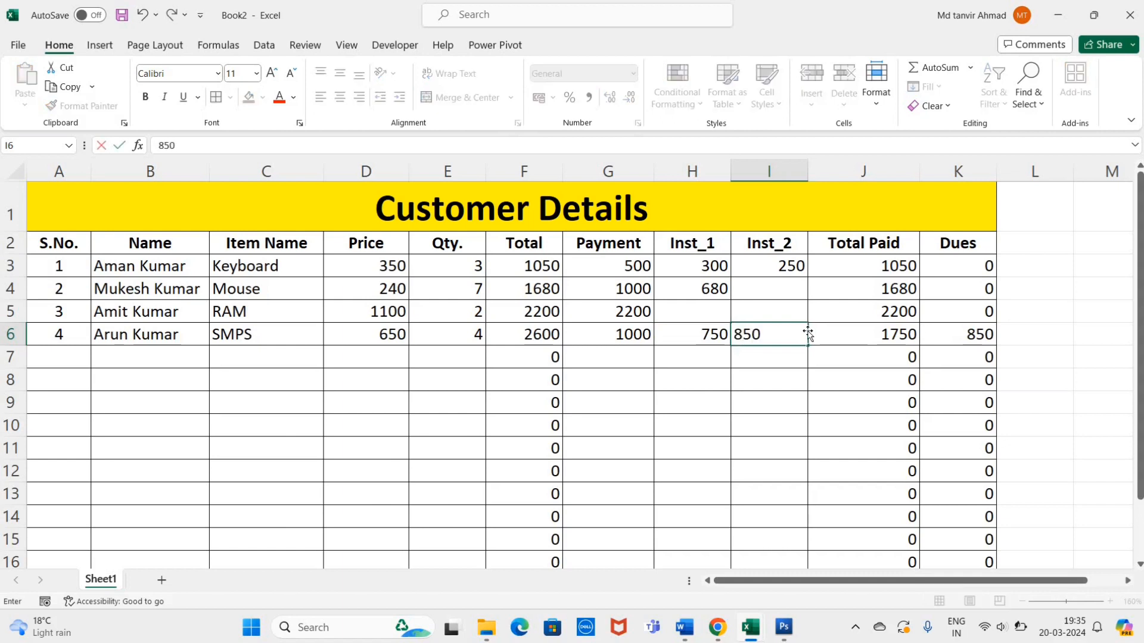
pyautogui.press('Return')
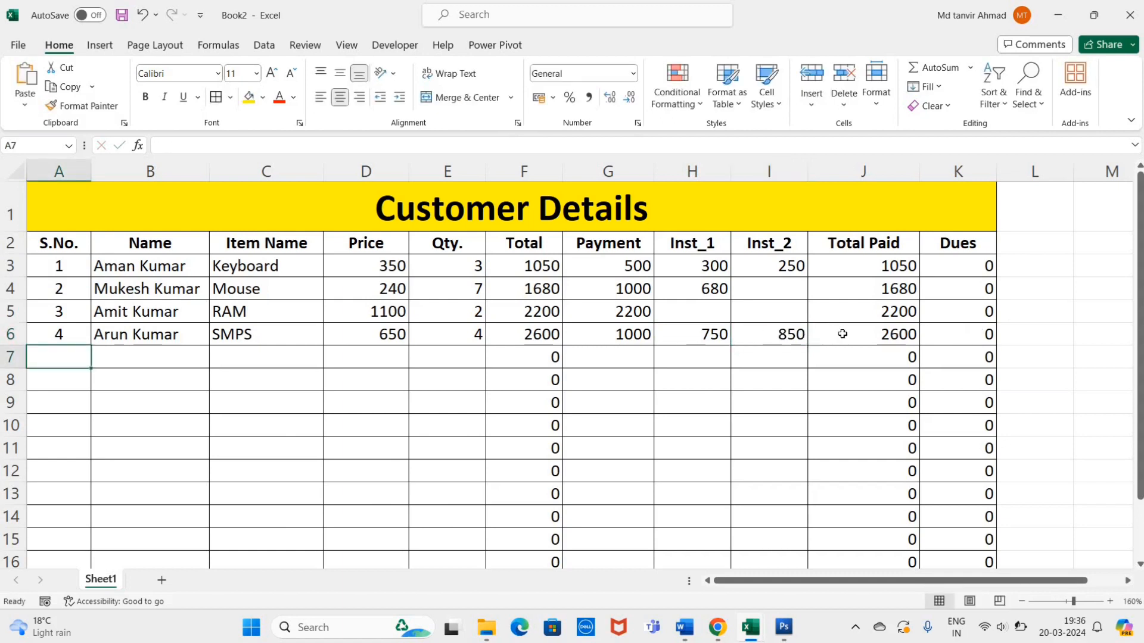
pyautogui.click(864, 334)
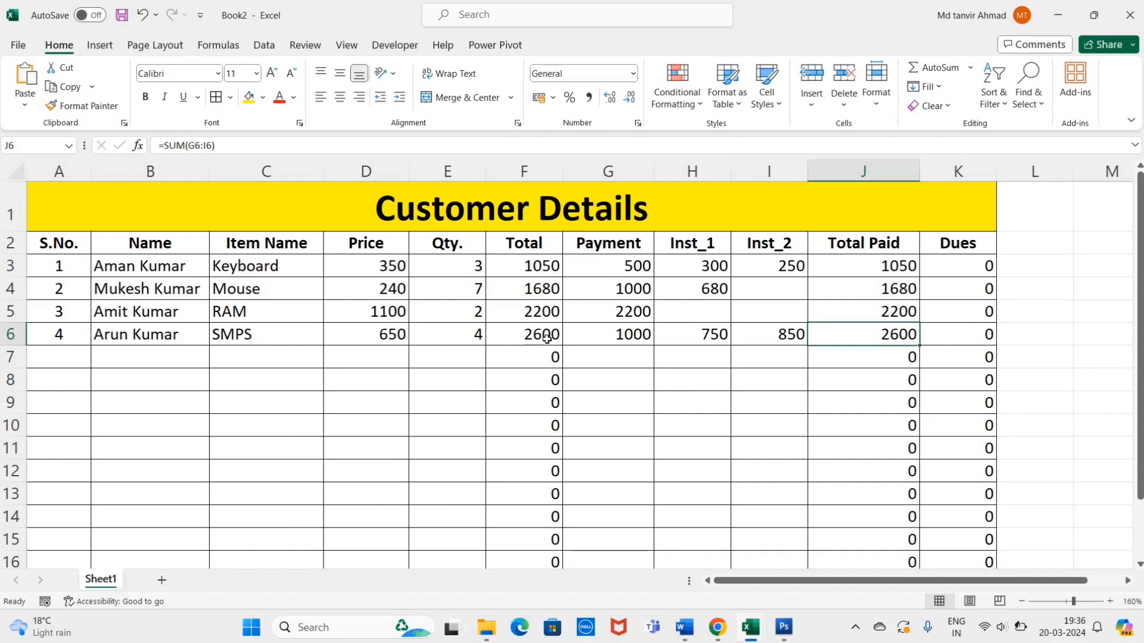
pyautogui.press('Right')
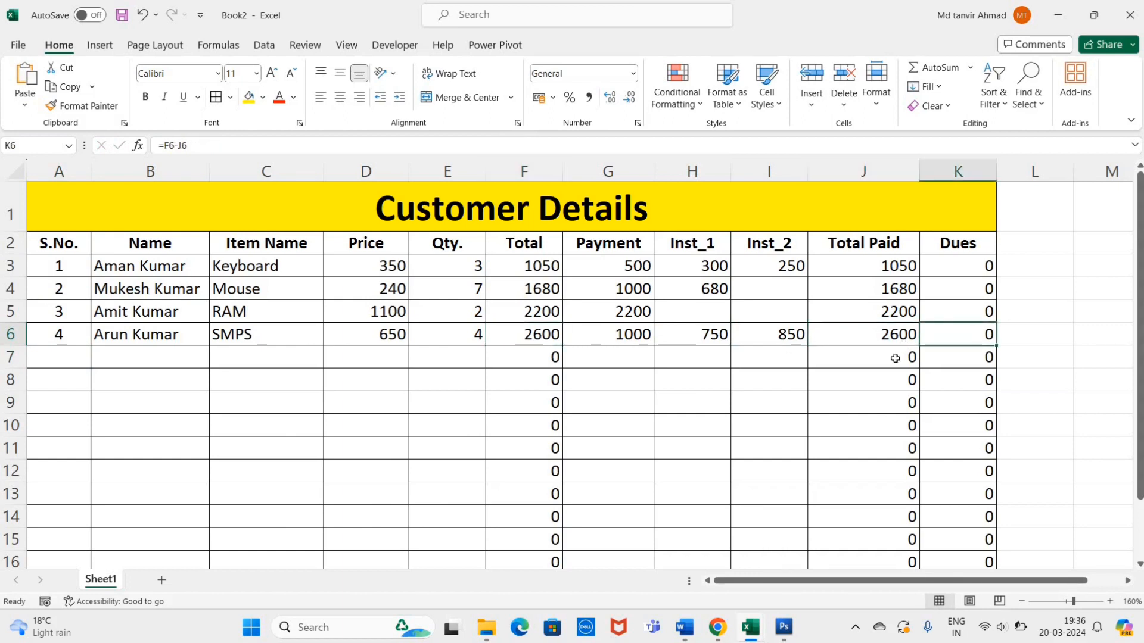
pyautogui.scroll(-3, 886, 365)
pyautogui.scroll(3, 887, 365)
pyautogui.scroll(-1, 408, 271)
pyautogui.scroll(1, 409, 271)
pyautogui.click(475, 362)
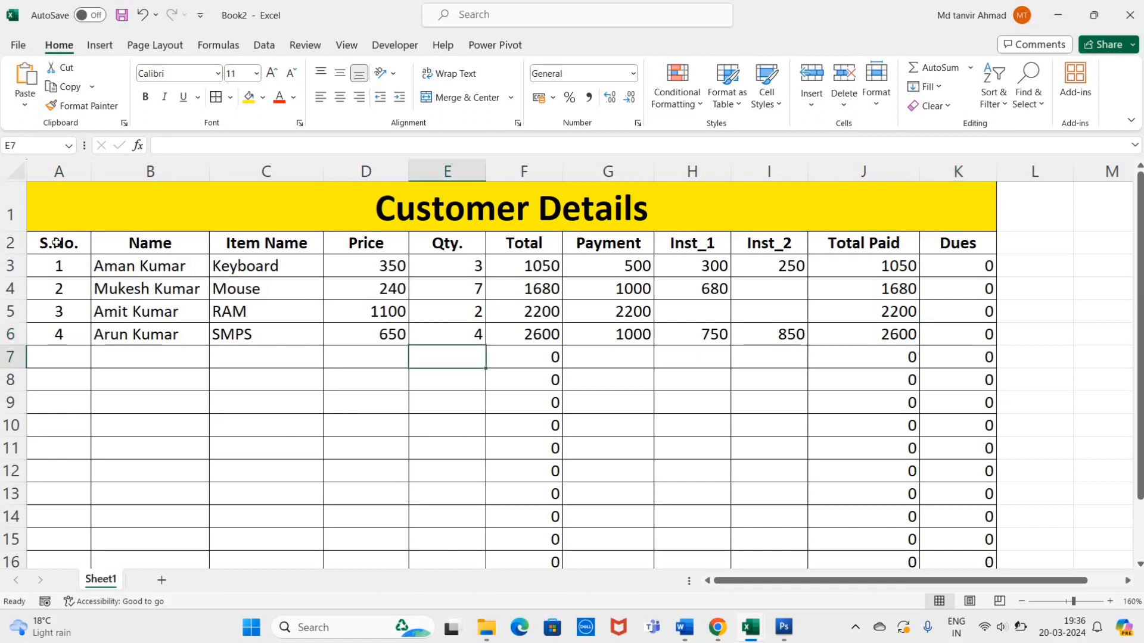